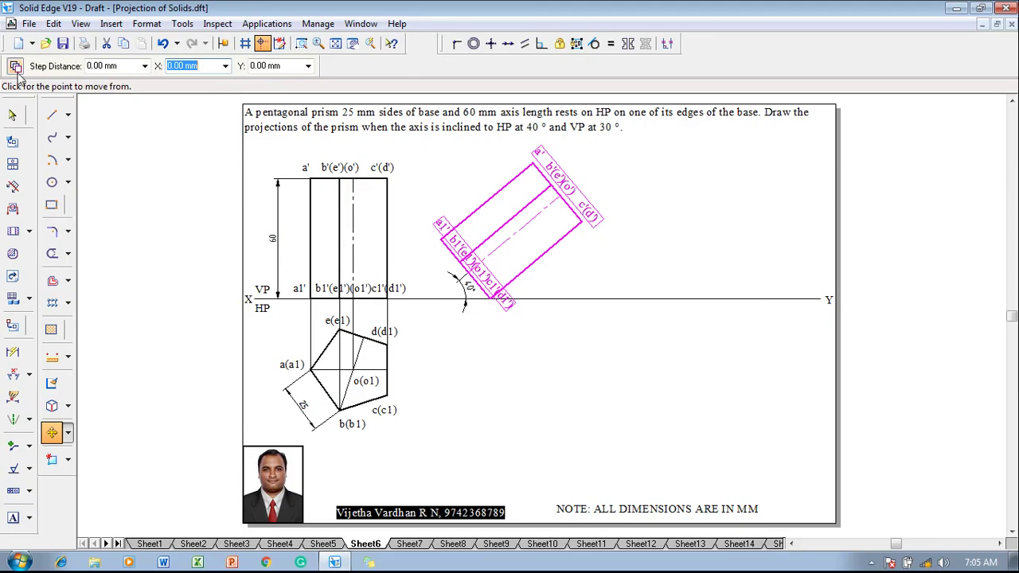
- Move the tilted front view and its labels, without copying, about 11 mm along the XY line toward the upright view
{"action": "left_click", "coordinate": [15, 66]}
{"action": "left_click", "coordinate": [491, 296]}
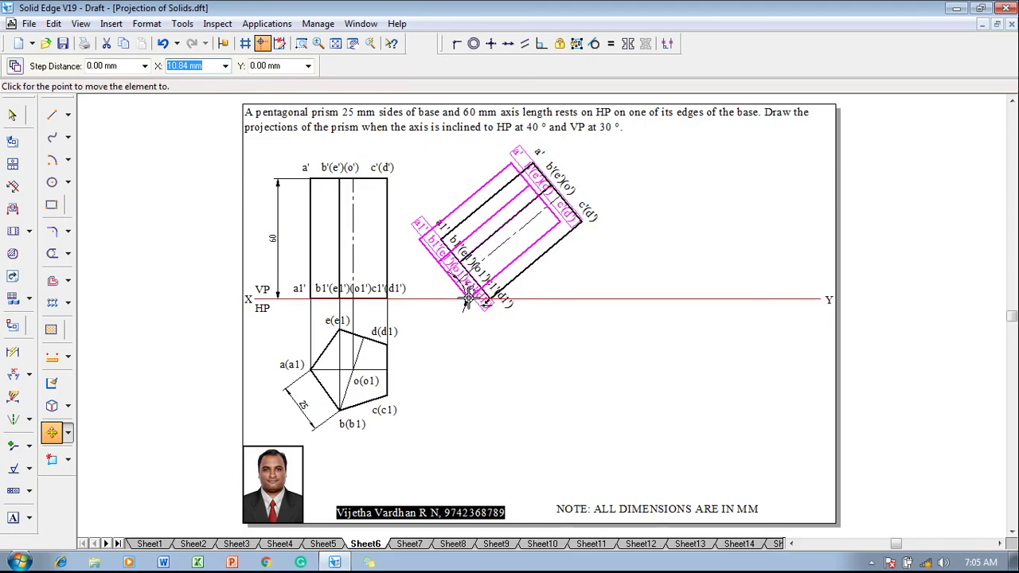
{"action": "left_click", "coordinate": [467, 303]}
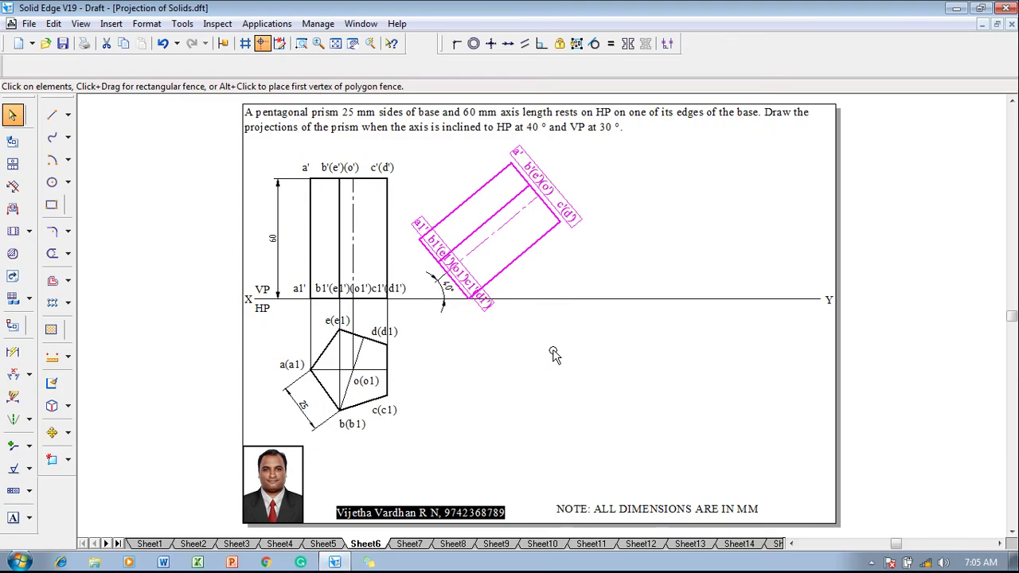
{"action": "left_click", "coordinate": [555, 356]}
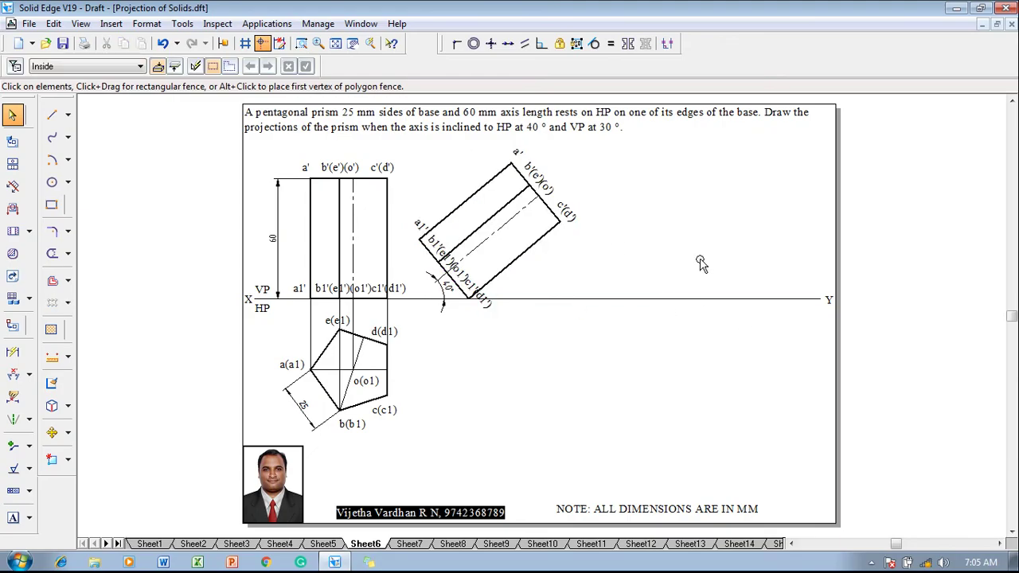
- With a 0.13 mm line width, draw a vertical projector down from c'(d') and horizontal projectors connecting it to pentagon corners c and d
{"action": "left_click", "coordinate": [51, 114]}
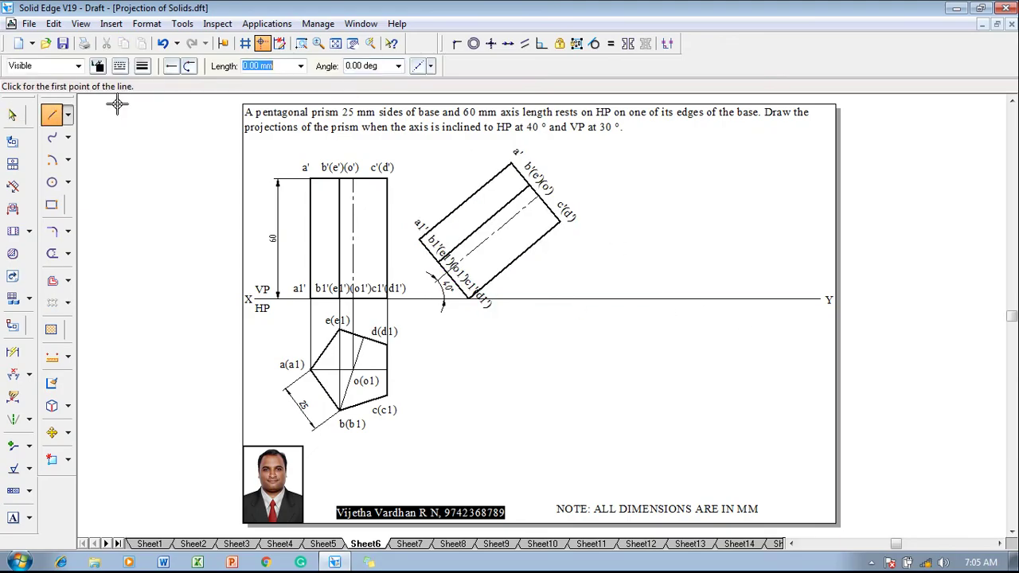
{"action": "left_click", "coordinate": [142, 66]}
{"action": "left_click", "coordinate": [155, 93]}
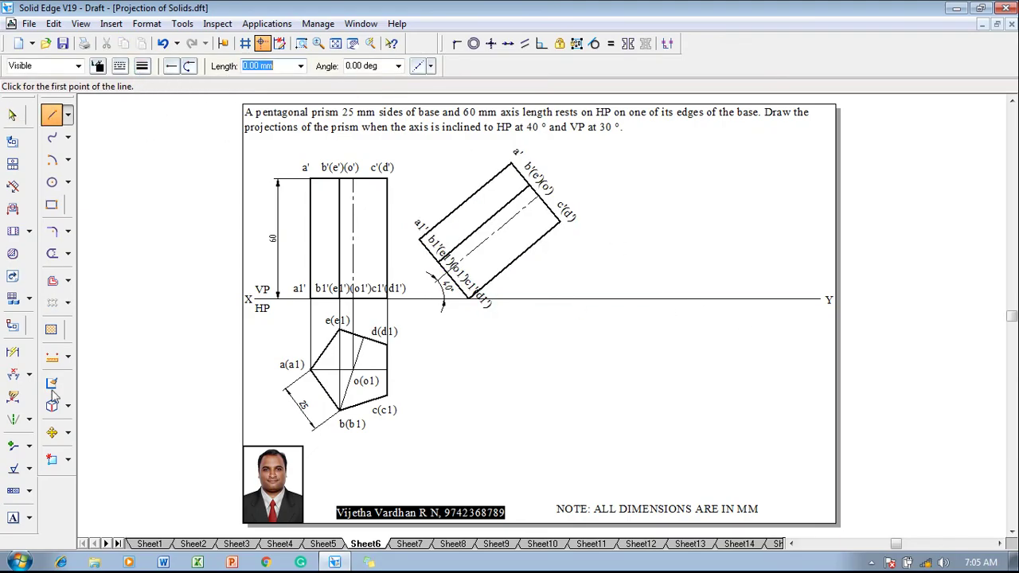
{"action": "left_click", "coordinate": [561, 222]}
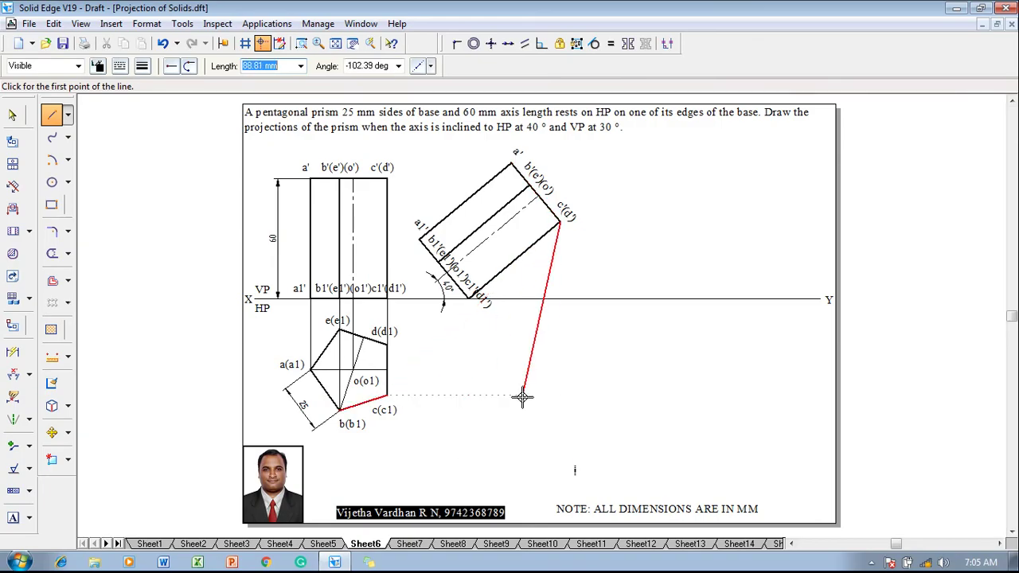
{"action": "left_click", "coordinate": [561, 395]}
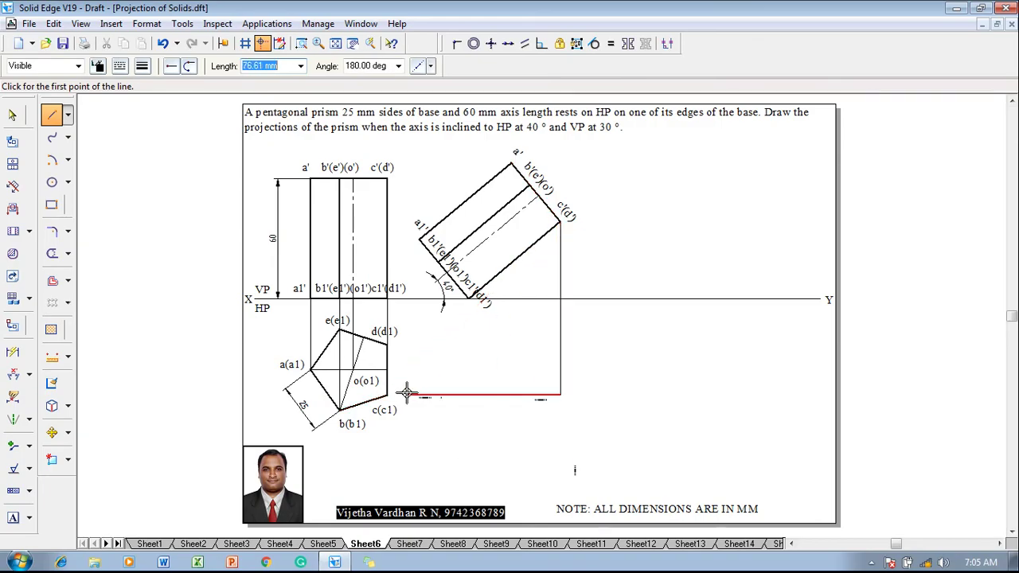
{"action": "left_click", "coordinate": [389, 395]}
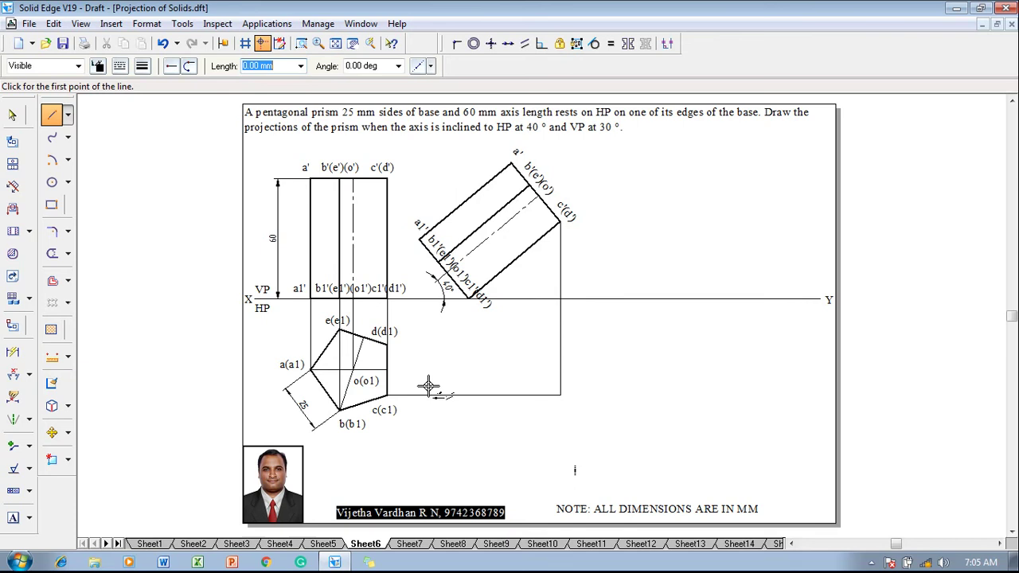
{"action": "left_click", "coordinate": [387, 345]}
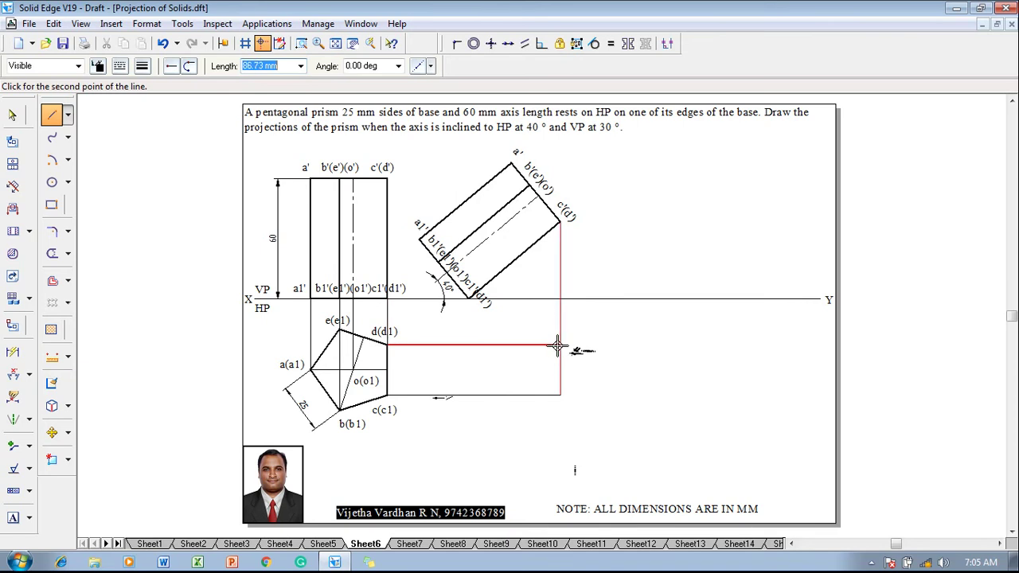
{"action": "left_click", "coordinate": [560, 345]}
- Draw a projector from o' down to the level of the pentagon's centre and across to the pentagon's edge
{"action": "left_click", "coordinate": [539, 197]}
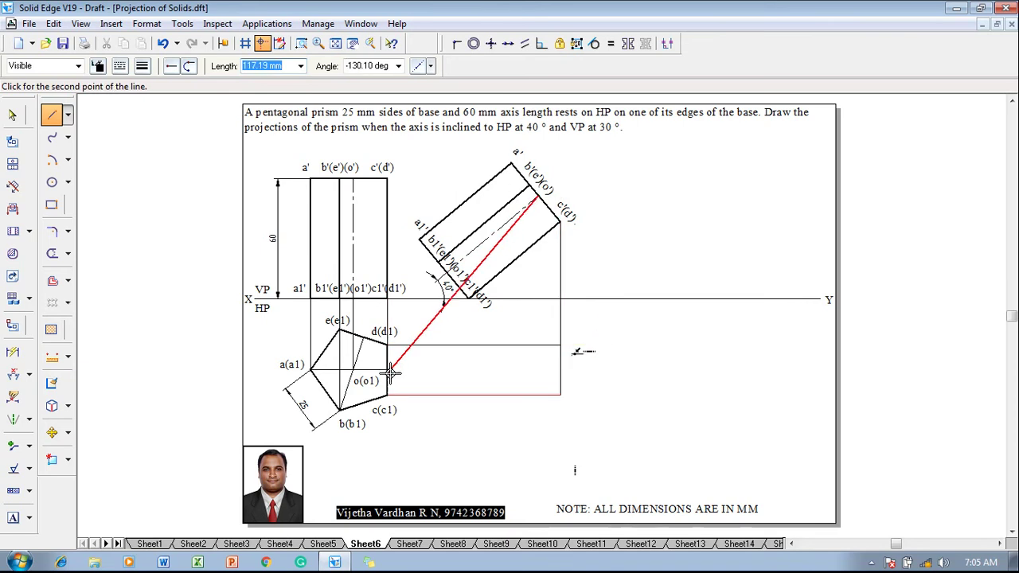
{"action": "left_click", "coordinate": [538, 368]}
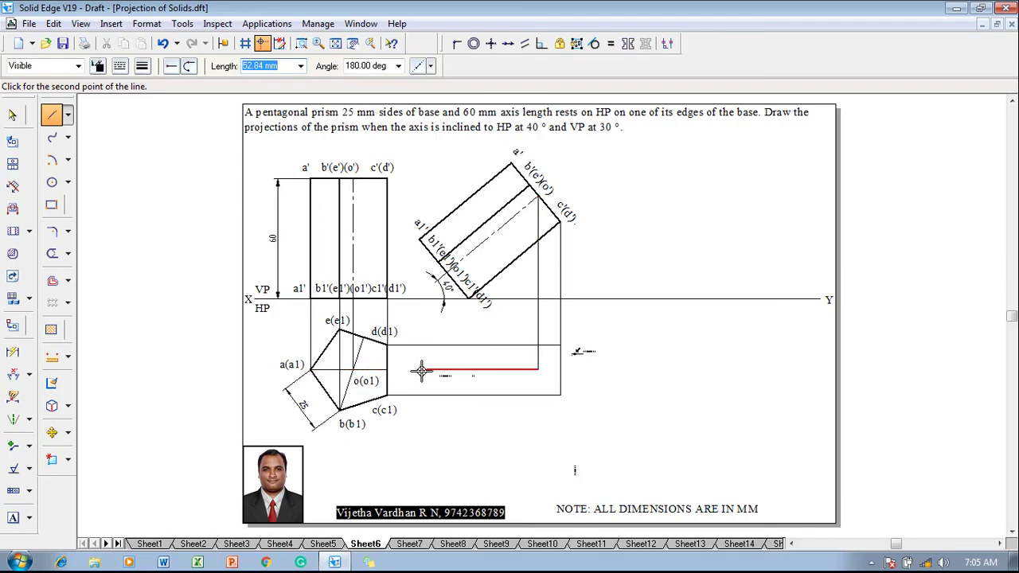
{"action": "left_click", "coordinate": [388, 369]}
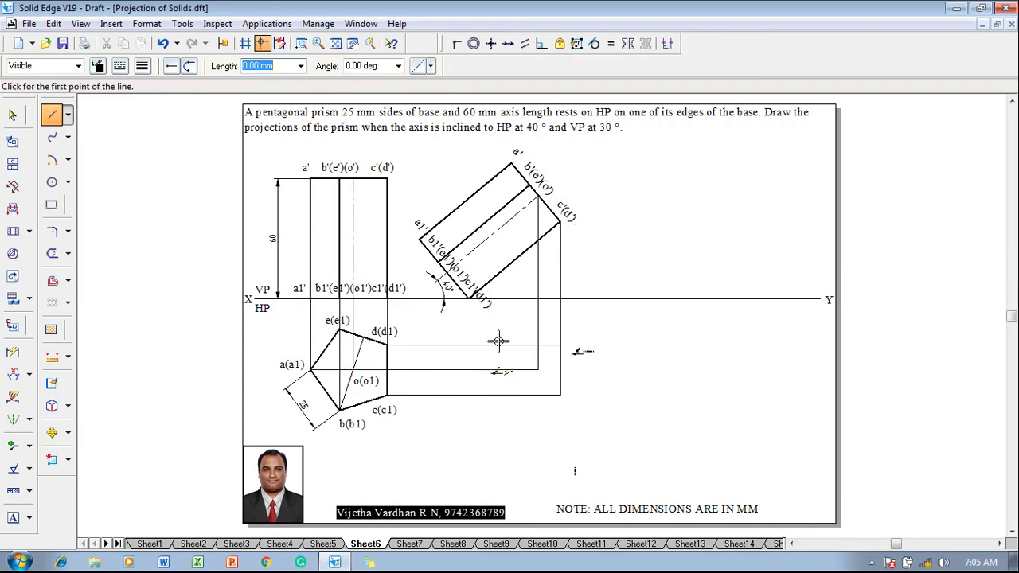
- Draw a vertical projector from b'(e') below XY and horizontal projectors connecting it to pentagon corners b and e
{"action": "left_click", "coordinate": [528, 186]}
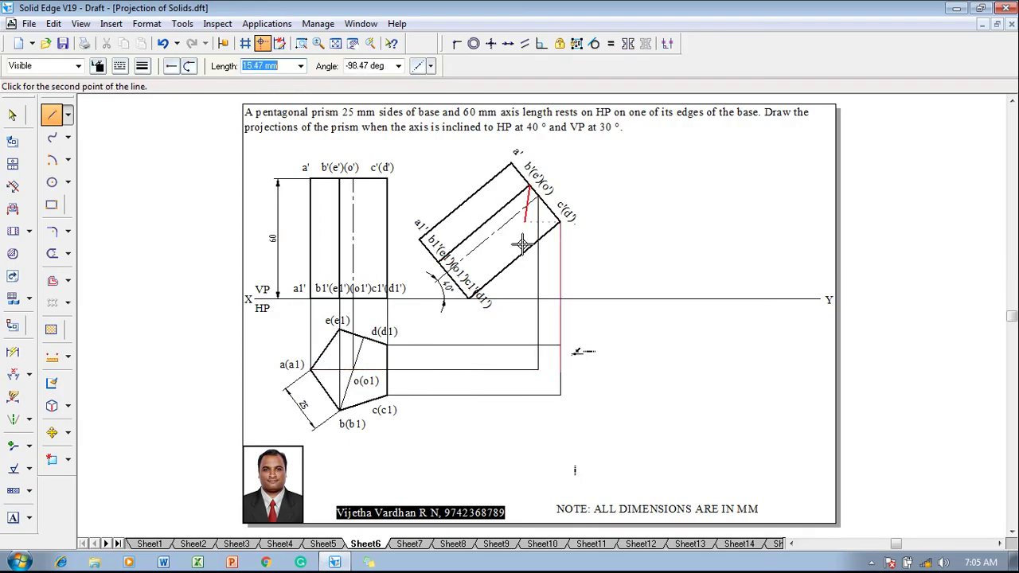
{"action": "left_click", "coordinate": [529, 412]}
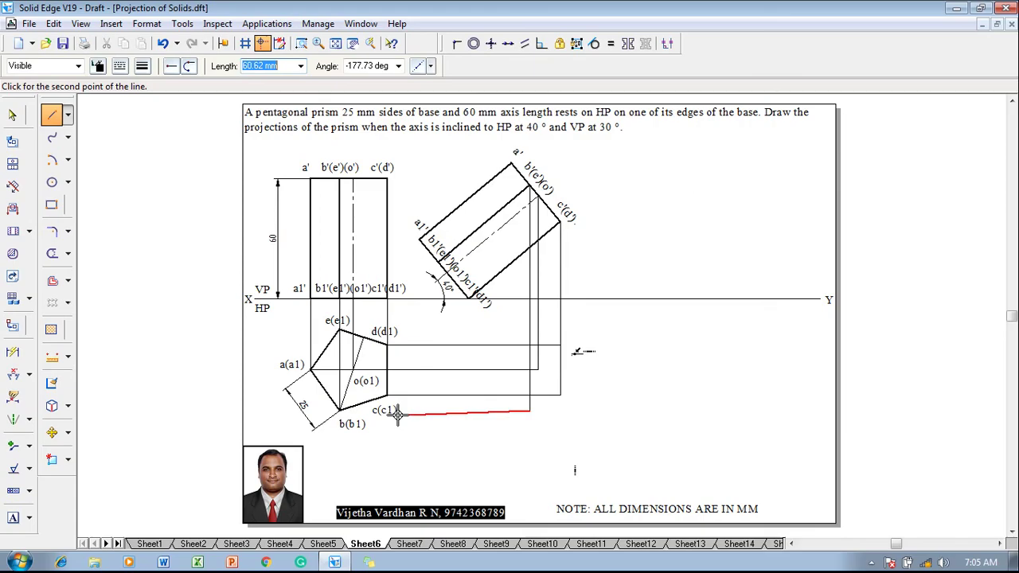
{"action": "left_click", "coordinate": [340, 410]}
{"action": "key", "text": "Escape"}
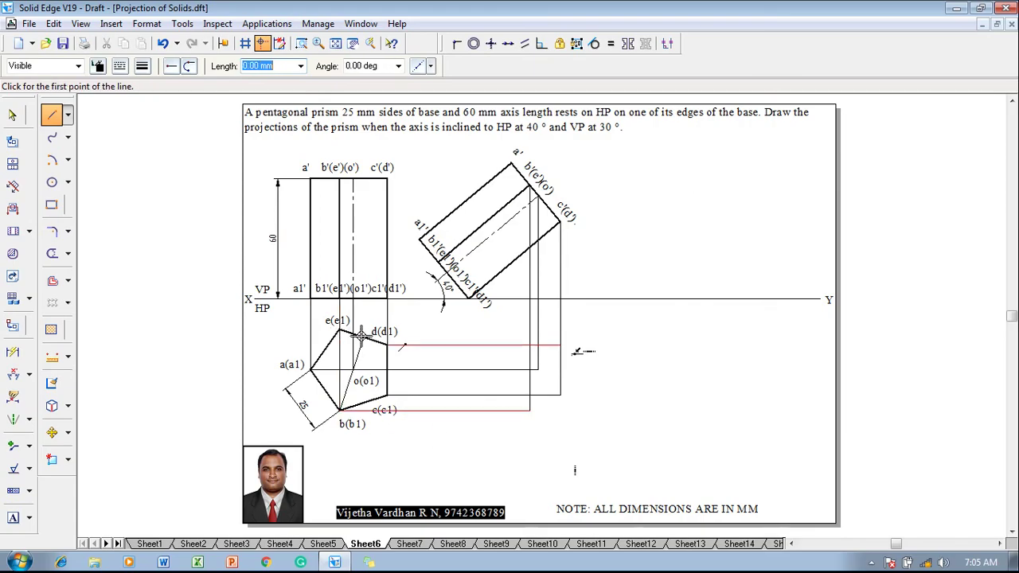
{"action": "left_click", "coordinate": [340, 329]}
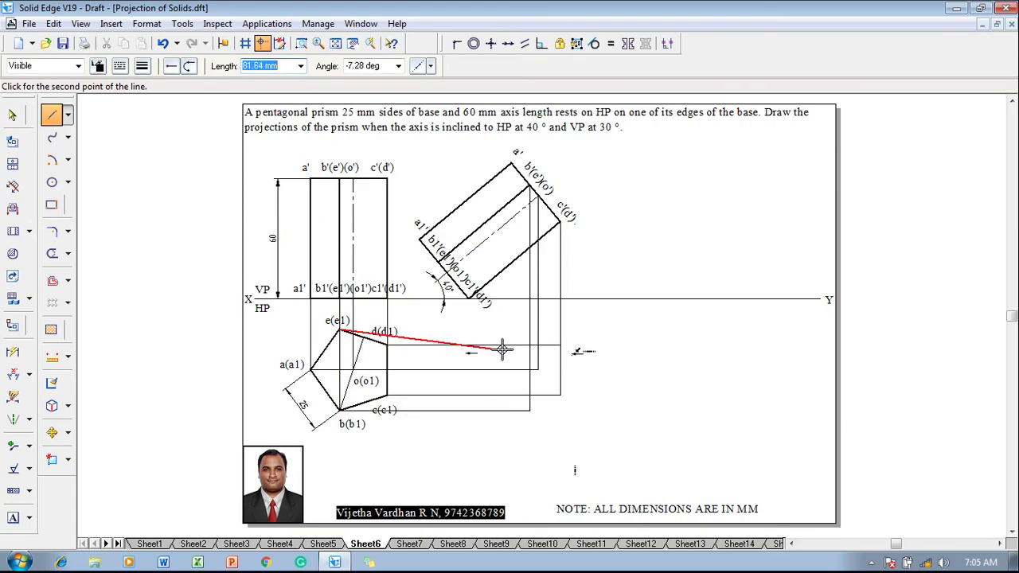
{"action": "key", "text": "Escape"}
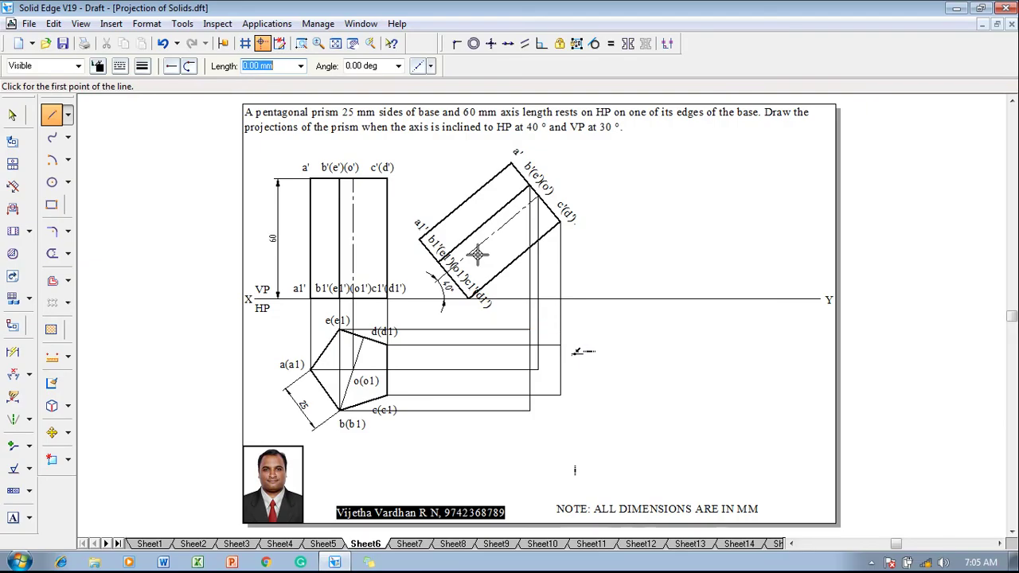
- Project c1'(d1') vertically down to the horizontal line from c, and o1' down to the centre line
{"action": "left_click", "coordinate": [469, 300]}
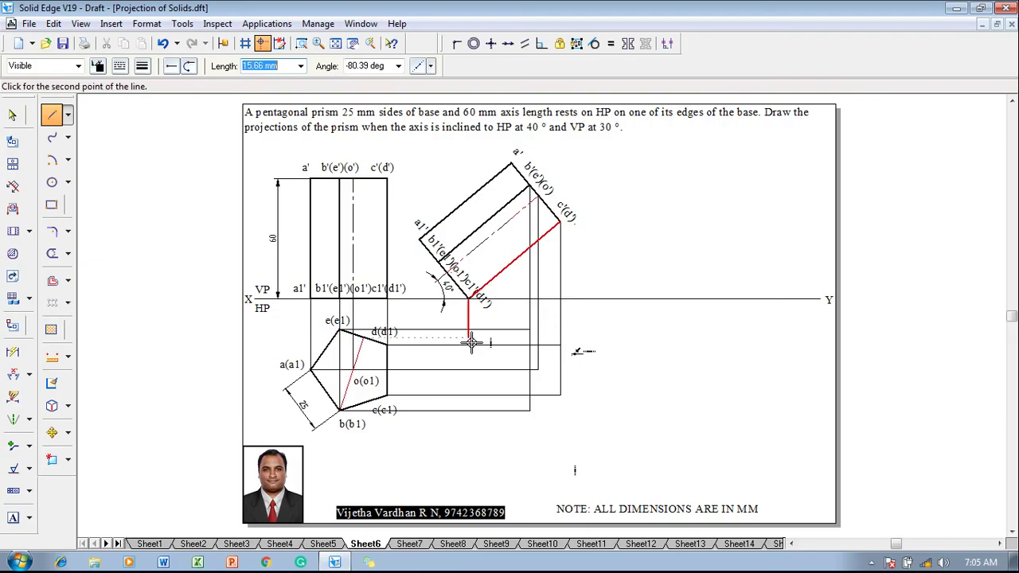
{"action": "left_click", "coordinate": [469, 394]}
{"action": "key", "text": "Escape"}
{"action": "left_click", "coordinate": [445, 274]}
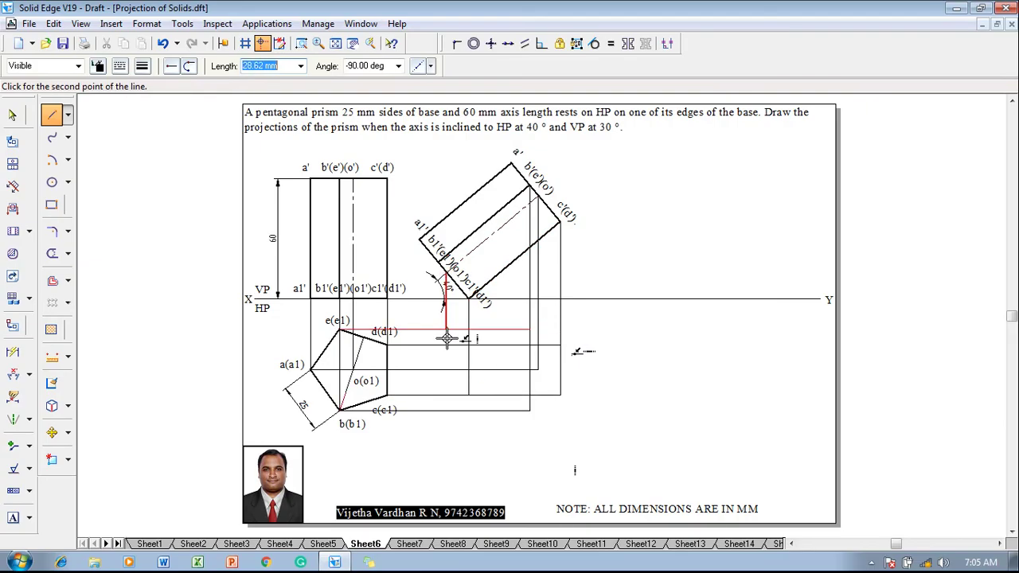
{"action": "left_click", "coordinate": [445, 371]}
{"action": "key", "text": "Escape"}
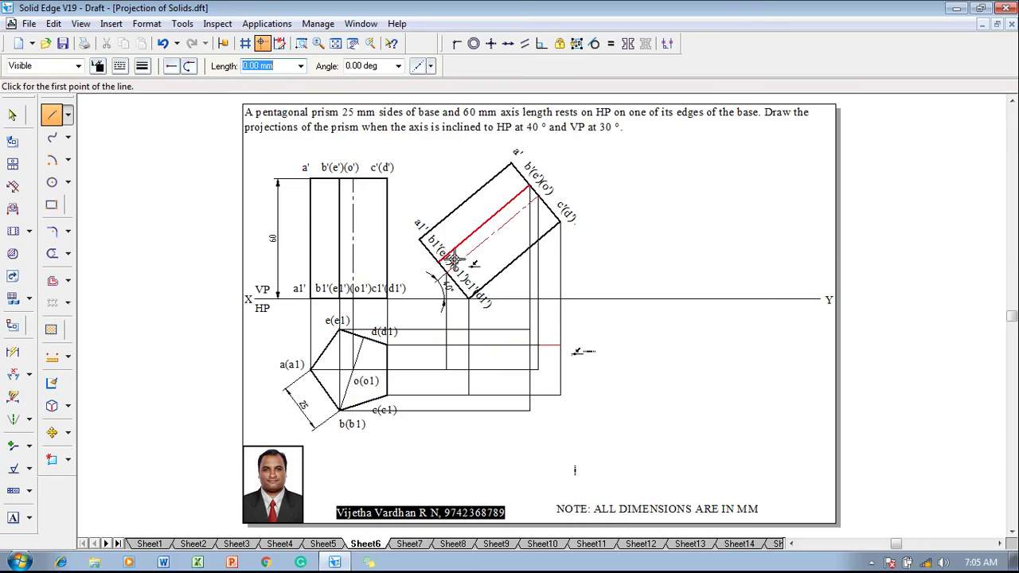
- Project b1'(e1') vertically down to the horizontal line from b, and a1' down to the centre line
{"action": "left_click", "coordinate": [437, 260]}
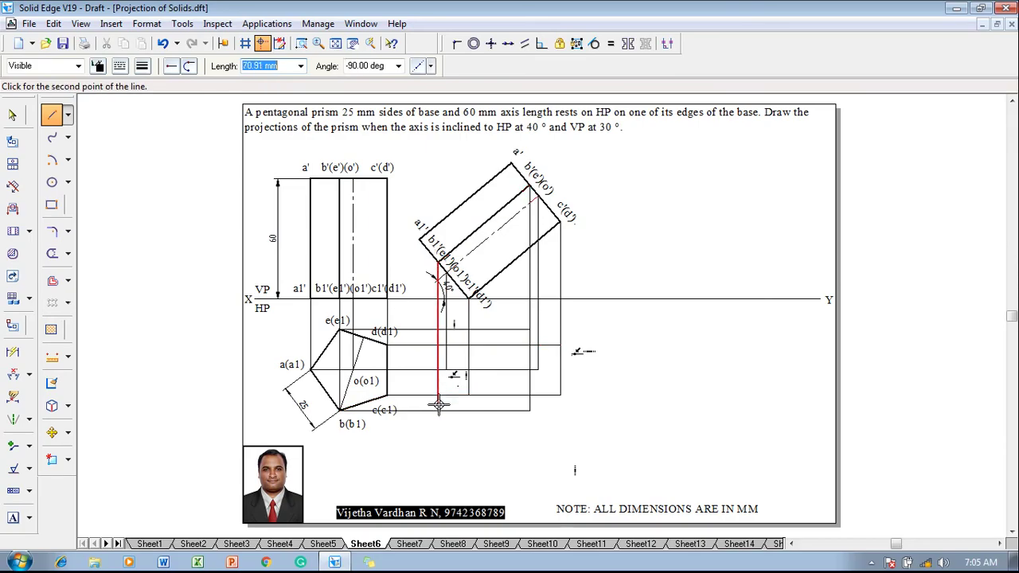
{"action": "key", "text": "Escape"}
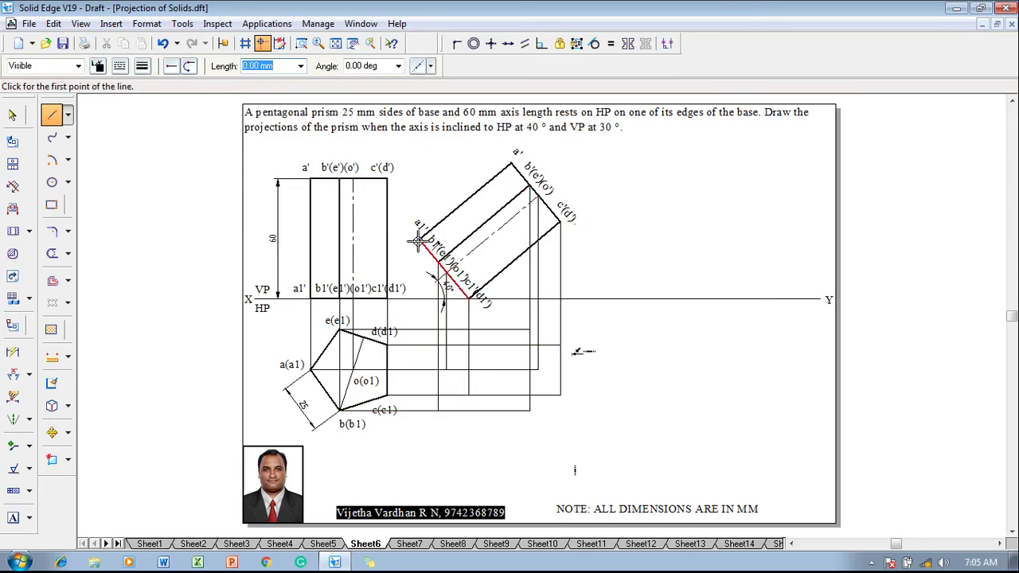
{"action": "left_click", "coordinate": [419, 239]}
{"action": "left_click", "coordinate": [420, 370]}
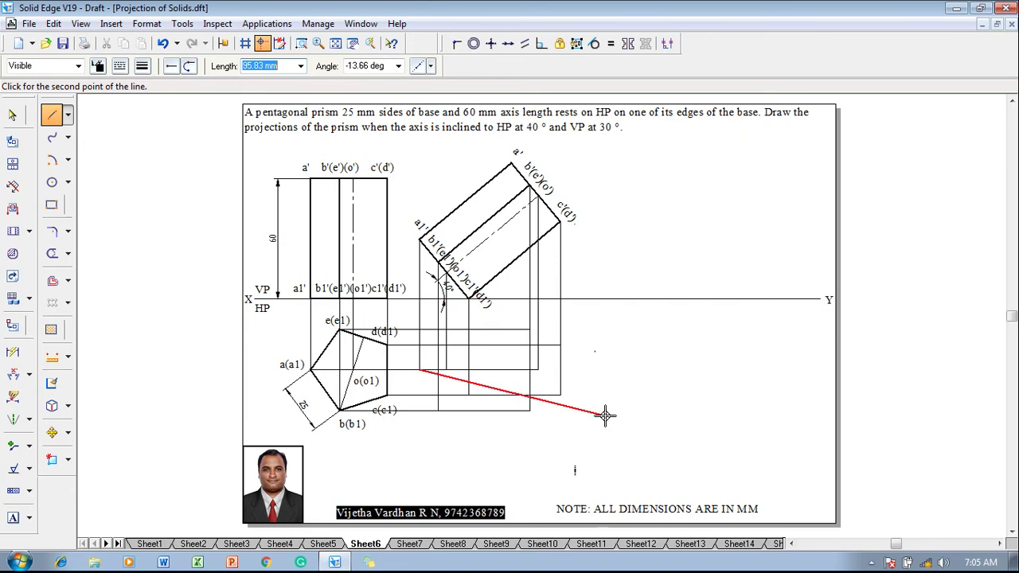
{"action": "key", "text": "Escape"}
{"action": "key", "text": "Escape"}
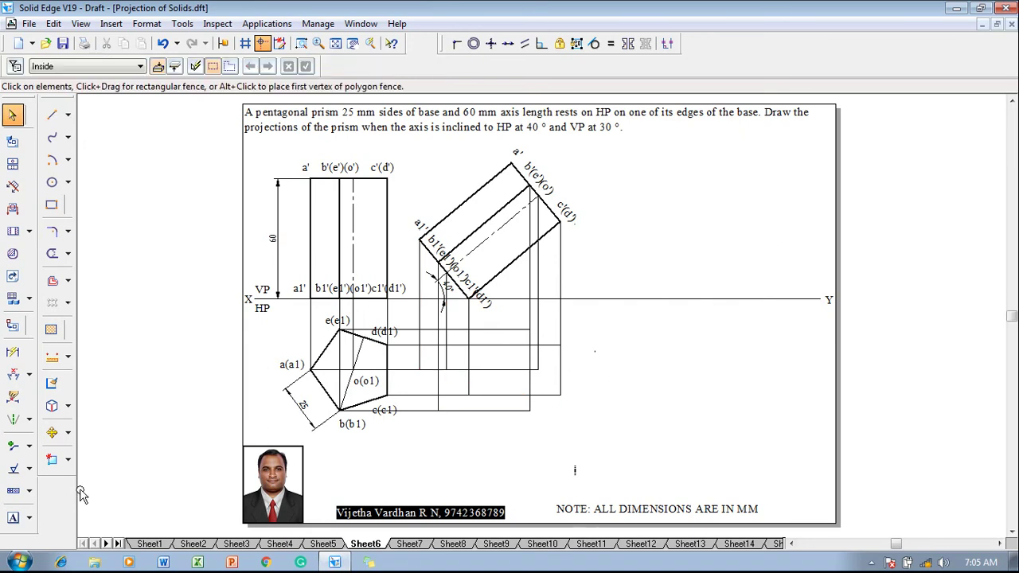
- Label the projected base points in the second top view as a1, b1, c1, d1, e1 and o1
{"action": "left_click", "coordinate": [12, 518]}
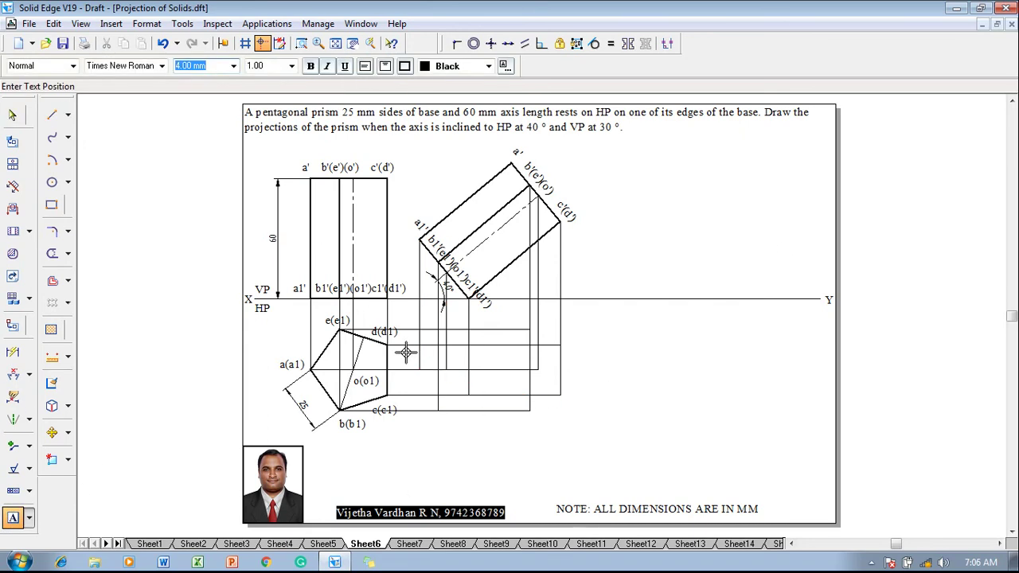
{"action": "left_click", "coordinate": [406, 353]}
{"action": "type", "text": "a"}
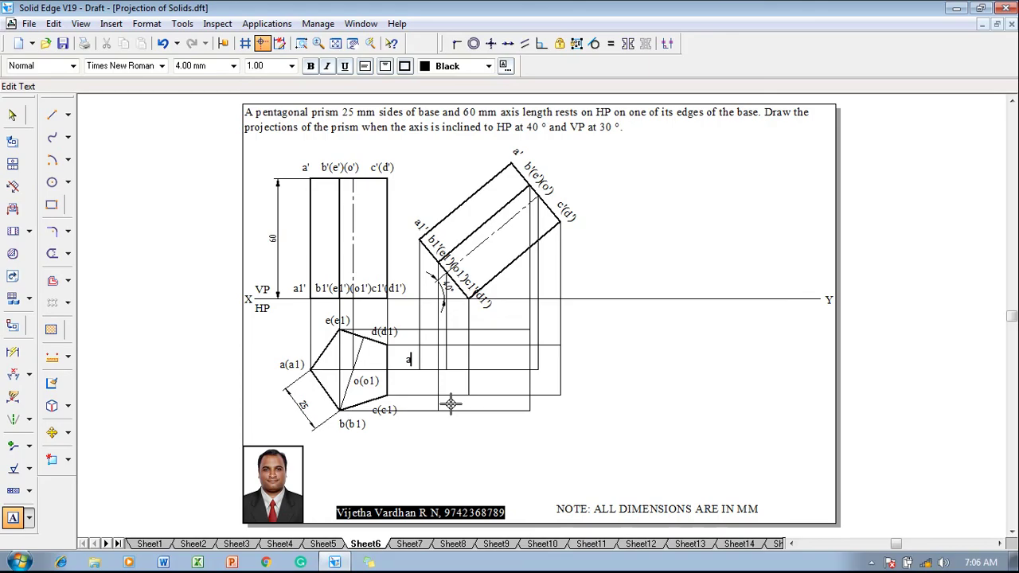
{"action": "type", "text": "1"}
{"action": "left_click", "coordinate": [436, 413]}
{"action": "type", "text": "b1"}
{"action": "left_click", "coordinate": [473, 380]}
{"action": "type", "text": "c1"}
{"action": "left_click", "coordinate": [473, 350]}
{"action": "type", "text": "d1"}
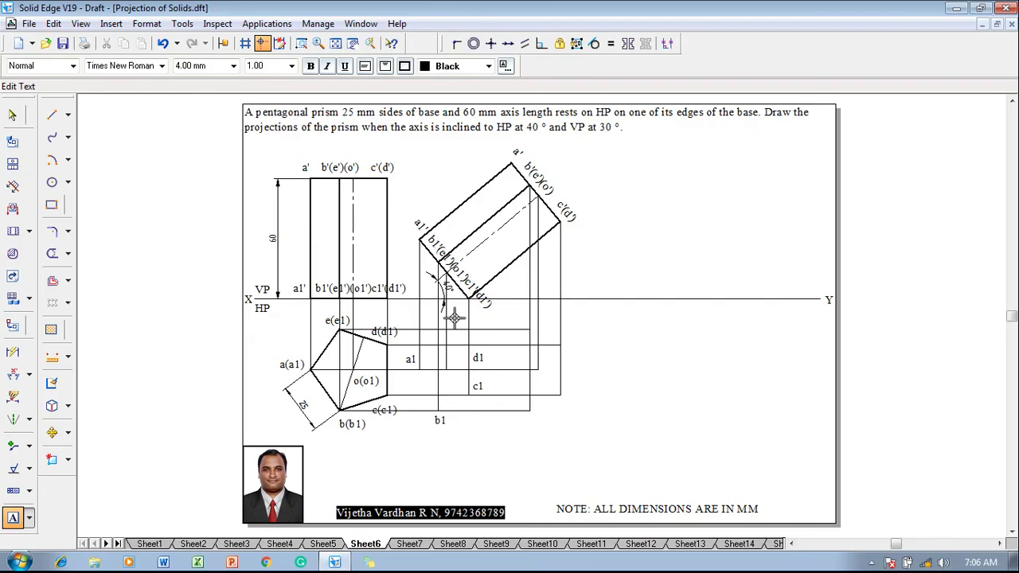
{"action": "left_click", "coordinate": [431, 316]}
{"action": "type", "text": "e1"}
{"action": "type", "text": "o1"}
- Draw a vertical projector from a' in the tilted front view down to the horizontal centre line
{"action": "left_click", "coordinate": [52, 116]}
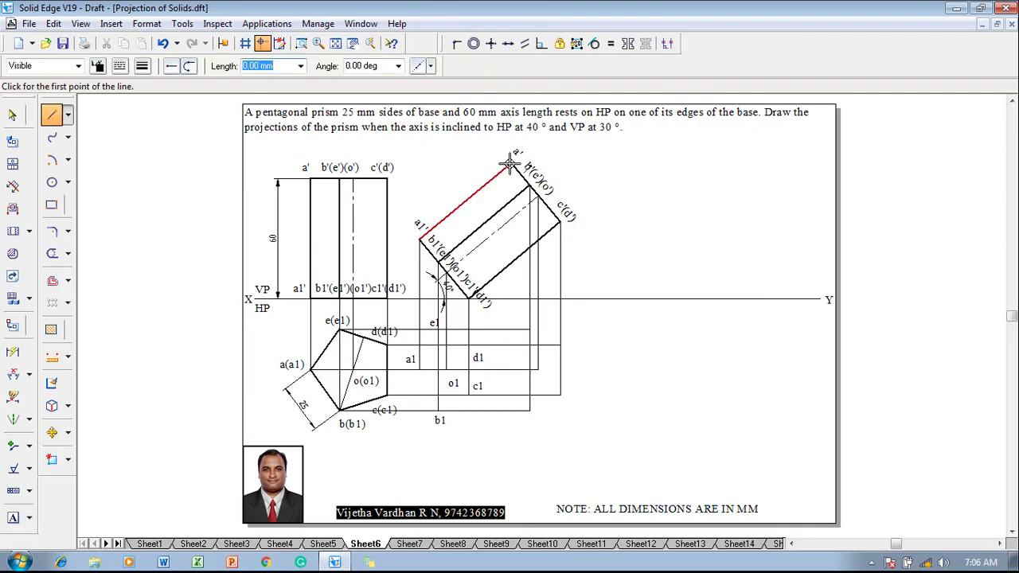
{"action": "left_click", "coordinate": [511, 164]}
{"action": "left_click", "coordinate": [510, 369]}
{"action": "right_click", "coordinate": [589, 398]}
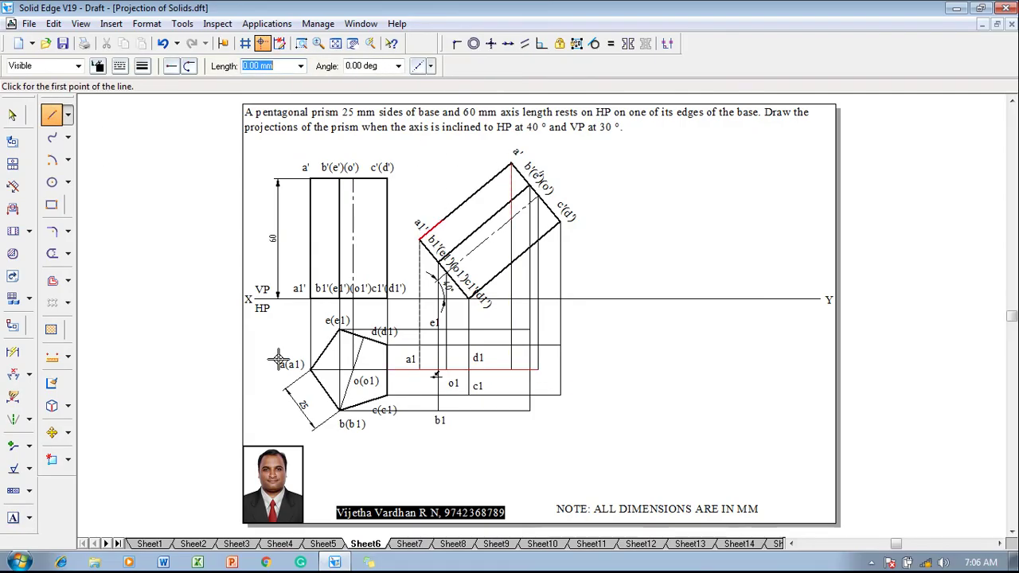
- Label the projected top-face points in the second top view as a, b, c, d, e and o
{"action": "left_click", "coordinate": [16, 518]}
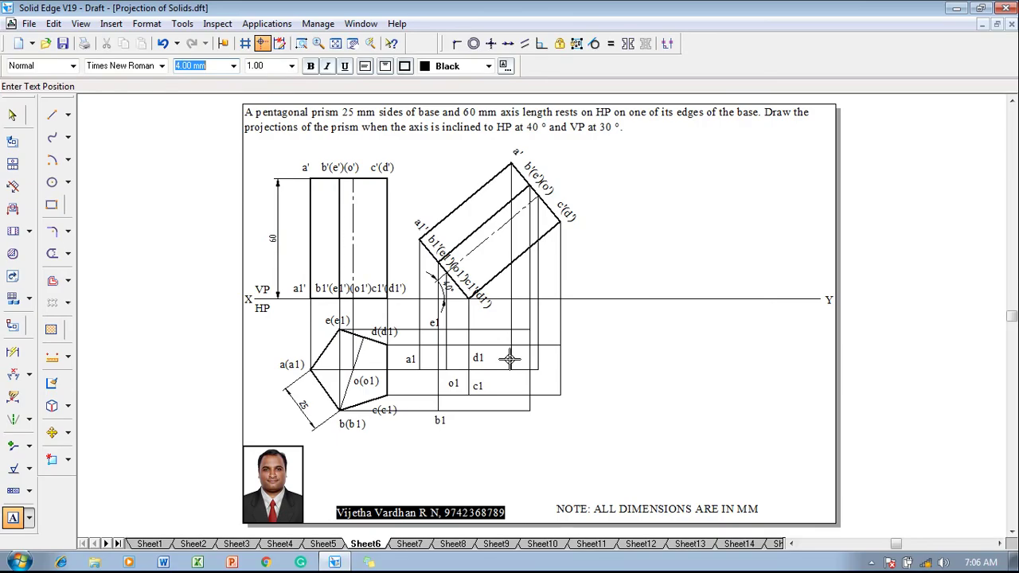
{"action": "left_click", "coordinate": [502, 357]}
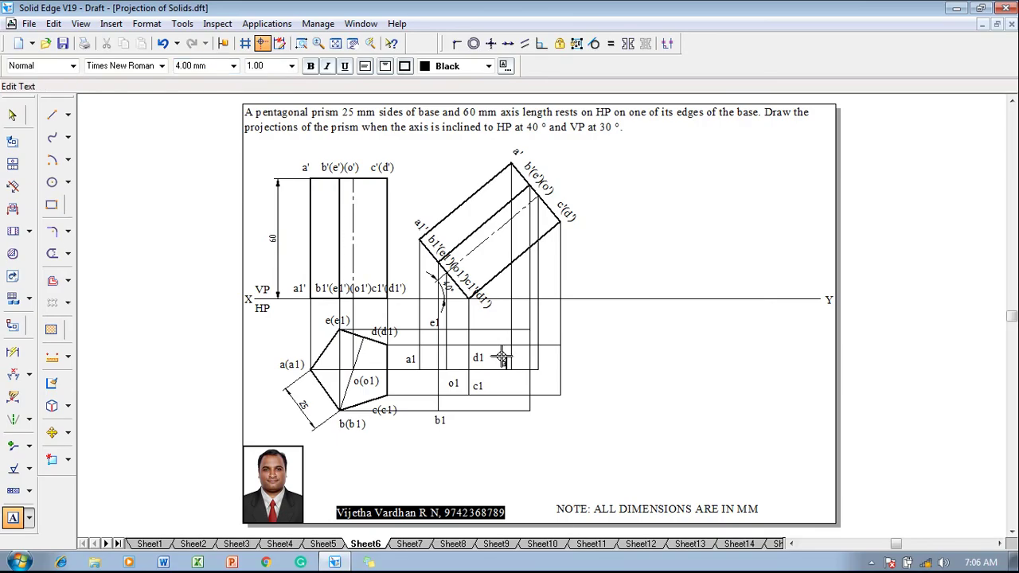
{"action": "left_click", "coordinate": [525, 414]}
{"action": "type", "text": "b"}
{"action": "left_click", "coordinate": [567, 342]}
{"action": "type", "text": "d"}
{"action": "left_click", "coordinate": [543, 367]}
{"action": "type", "text": "o"}
{"action": "key", "text": "Escape"}
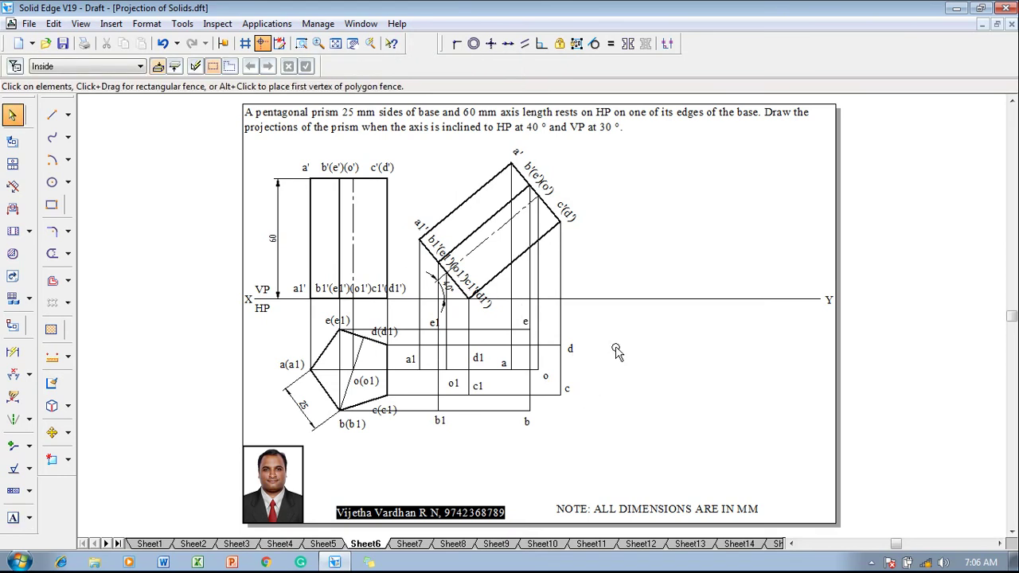
- Outline the second top view with thick continuous lines through a1, b1, b, c, d, e and e1, closing at a1
{"action": "left_click", "coordinate": [52, 114]}
{"action": "left_click", "coordinate": [143, 67]}
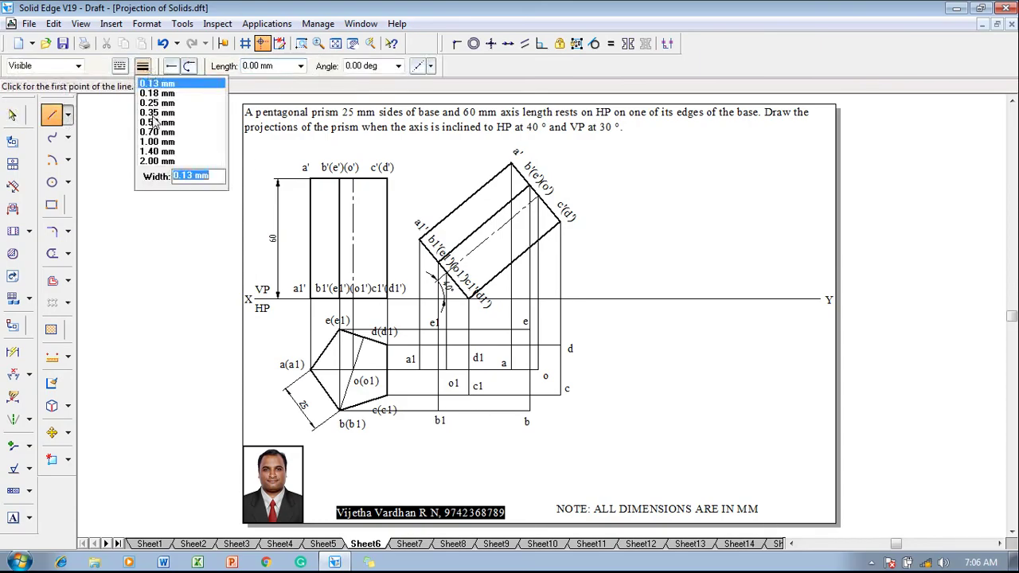
{"action": "left_click", "coordinate": [153, 125]}
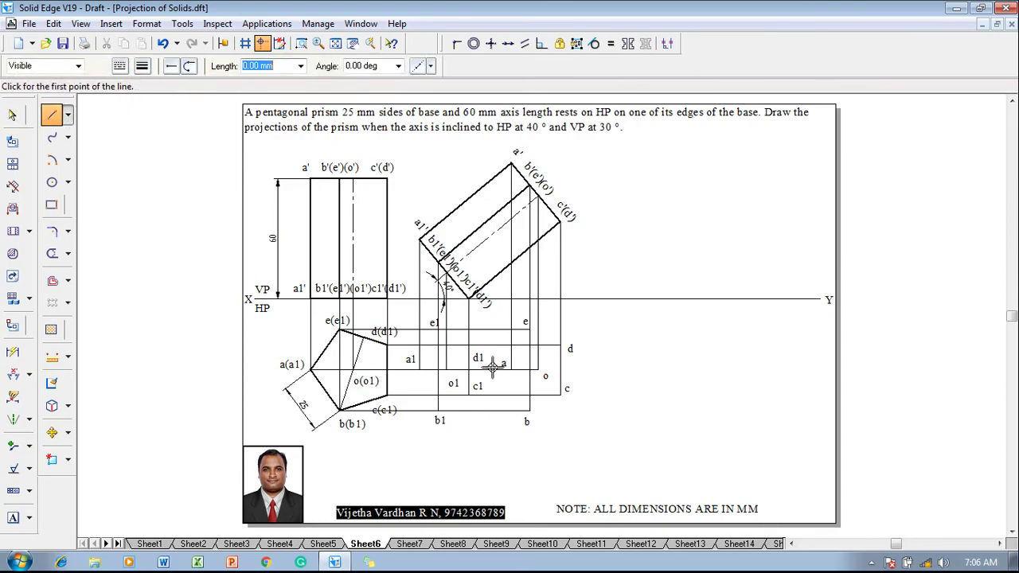
{"action": "left_click", "coordinate": [419, 368]}
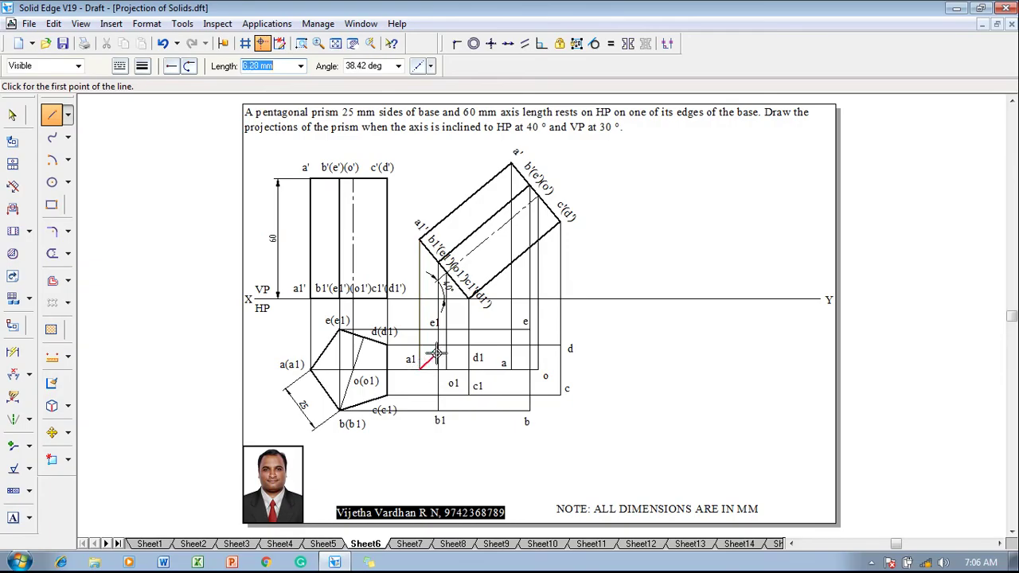
{"action": "left_click", "coordinate": [440, 410]}
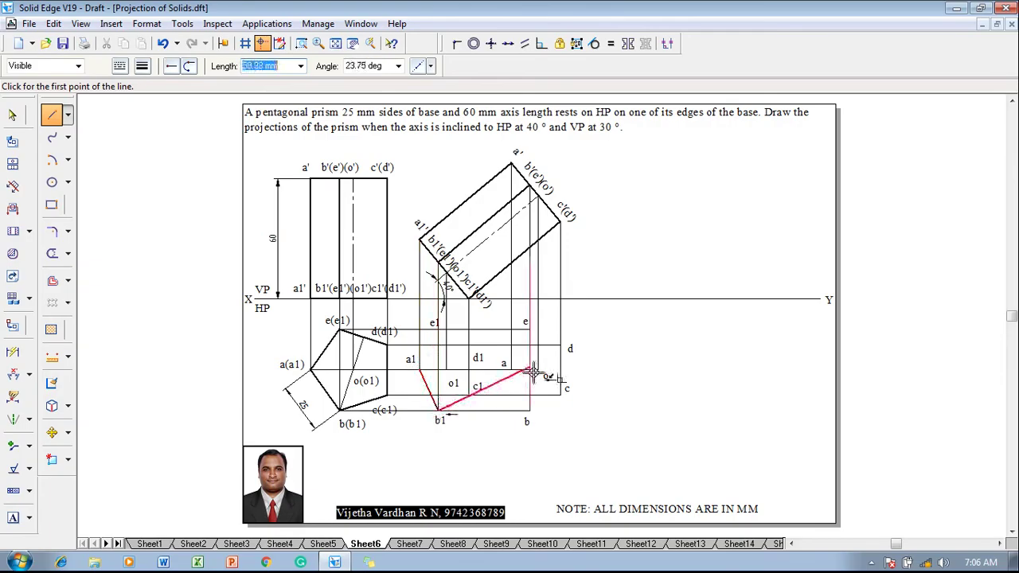
{"action": "left_click", "coordinate": [530, 410]}
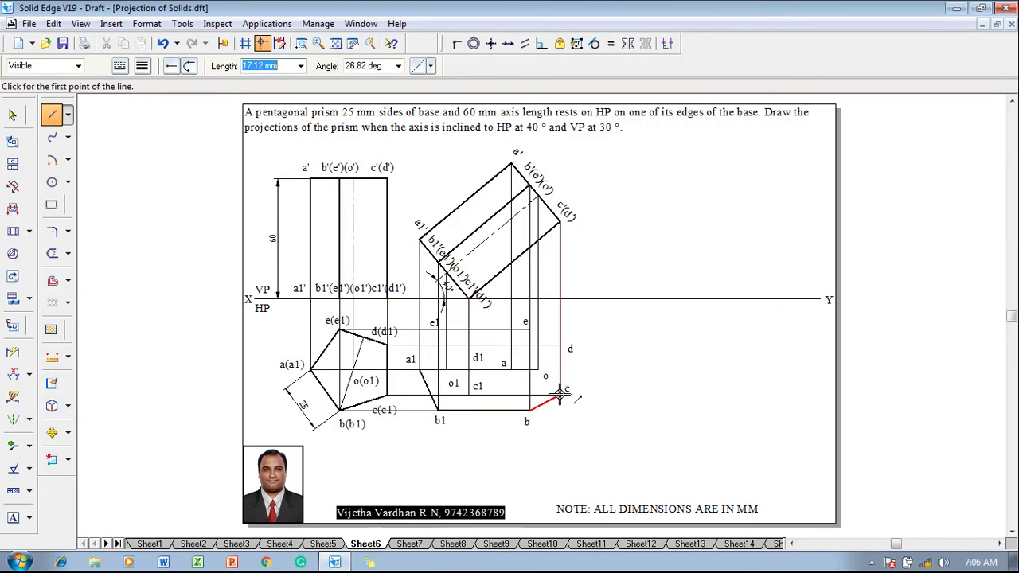
{"action": "left_click", "coordinate": [560, 395]}
{"action": "left_click", "coordinate": [561, 348]}
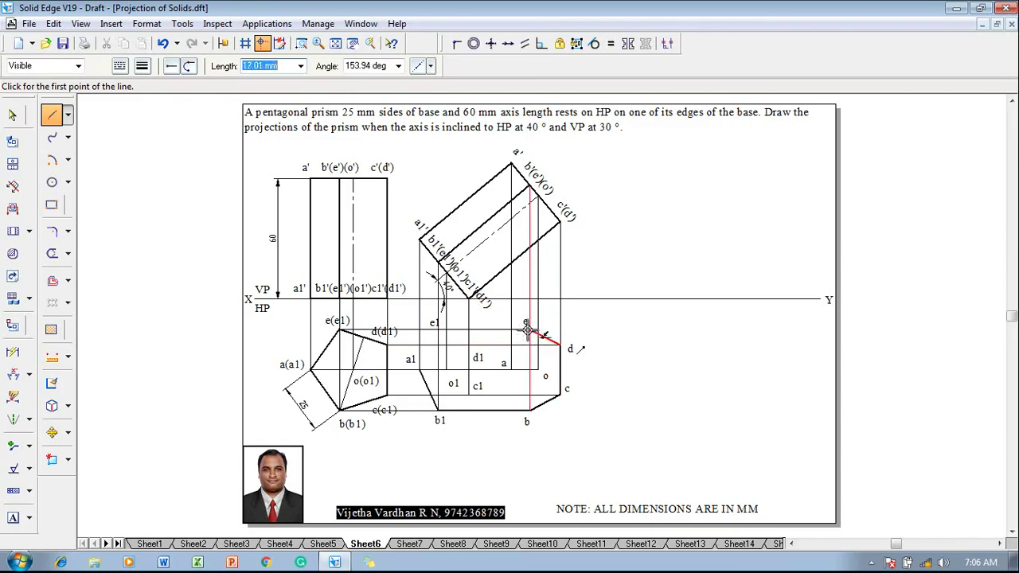
{"action": "left_click", "coordinate": [529, 329]}
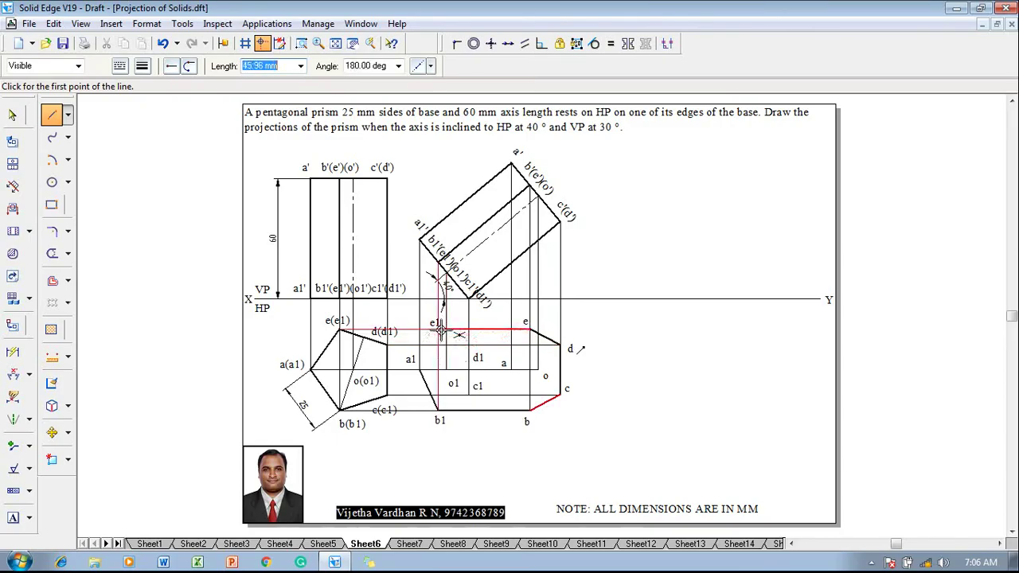
{"action": "left_click", "coordinate": [438, 328]}
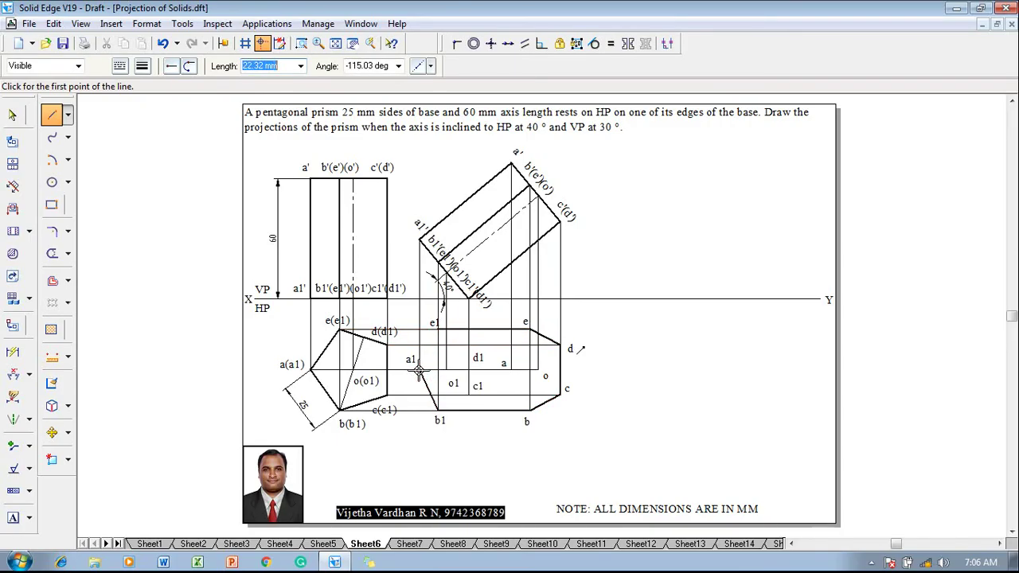
{"action": "left_click", "coordinate": [420, 369]}
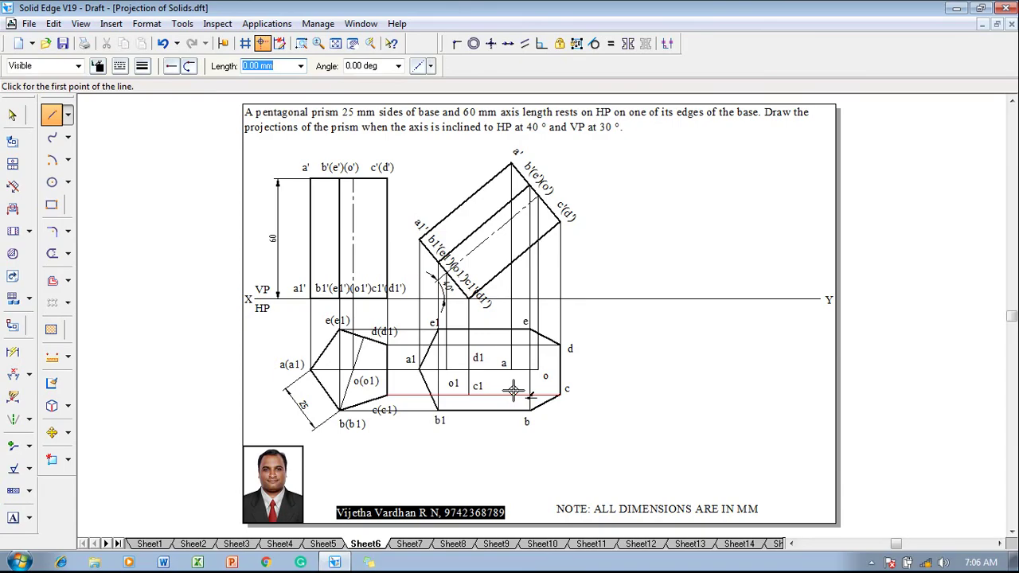
{"action": "key", "text": "Escape"}
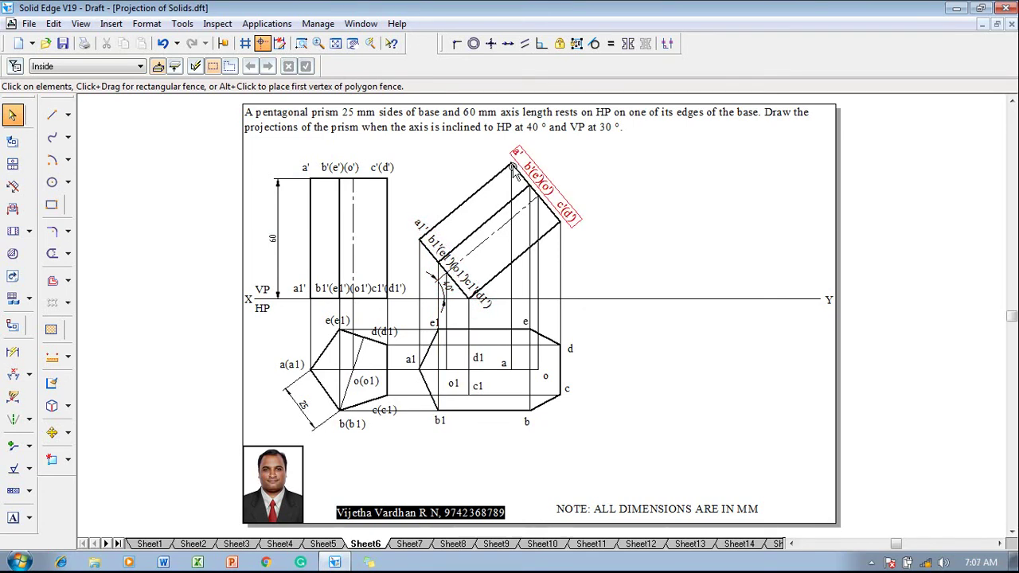
- Draw the visible top-face edges from b to a and from a to e with thick lines in the second top view
{"action": "left_click", "coordinate": [52, 114]}
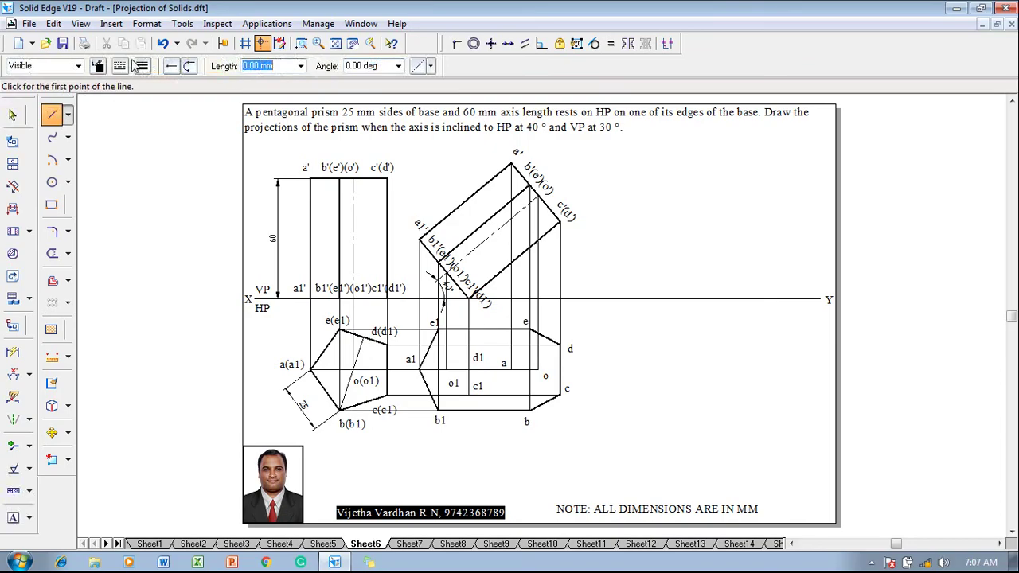
{"action": "left_click", "coordinate": [142, 68]}
{"action": "left_click", "coordinate": [161, 129]}
{"action": "left_click", "coordinate": [527, 410]}
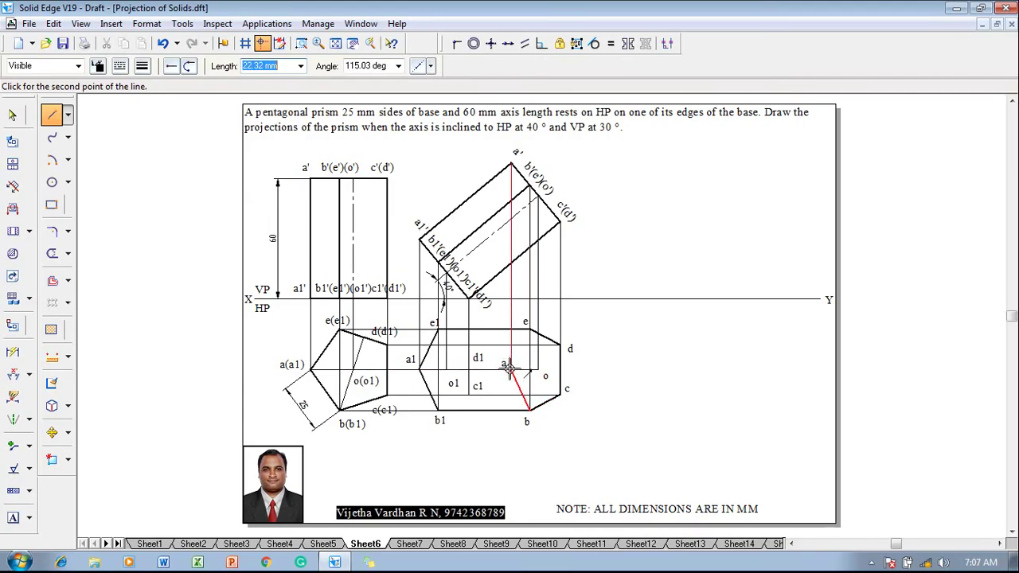
{"action": "left_click", "coordinate": [509, 367]}
{"action": "left_click", "coordinate": [529, 329]}
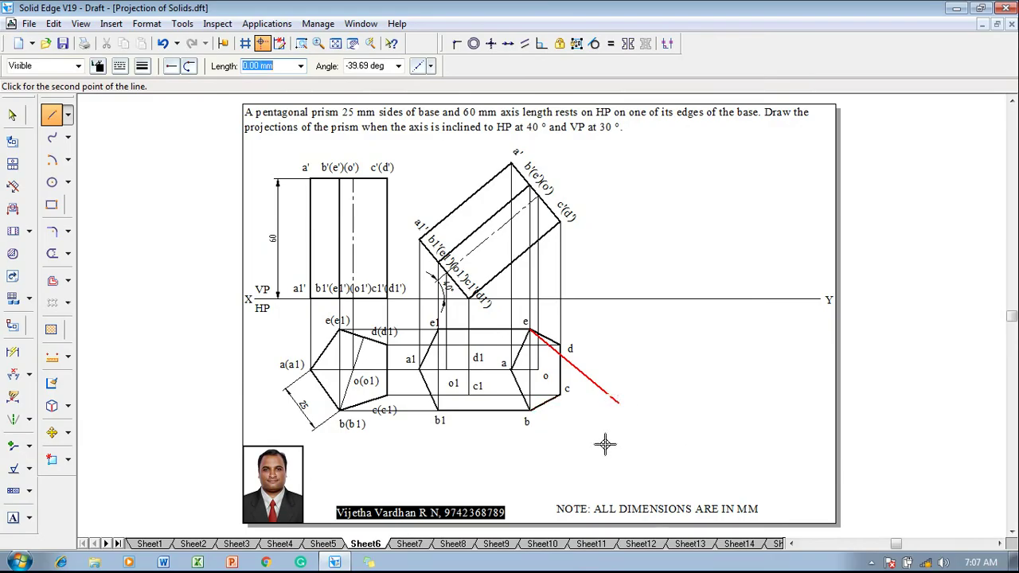
{"action": "key", "text": "Escape"}
- Draw the hidden base edges b1-c1, c1-d1 and d1-e1 in the second top view as dashed lines
{"action": "left_click", "coordinate": [51, 114]}
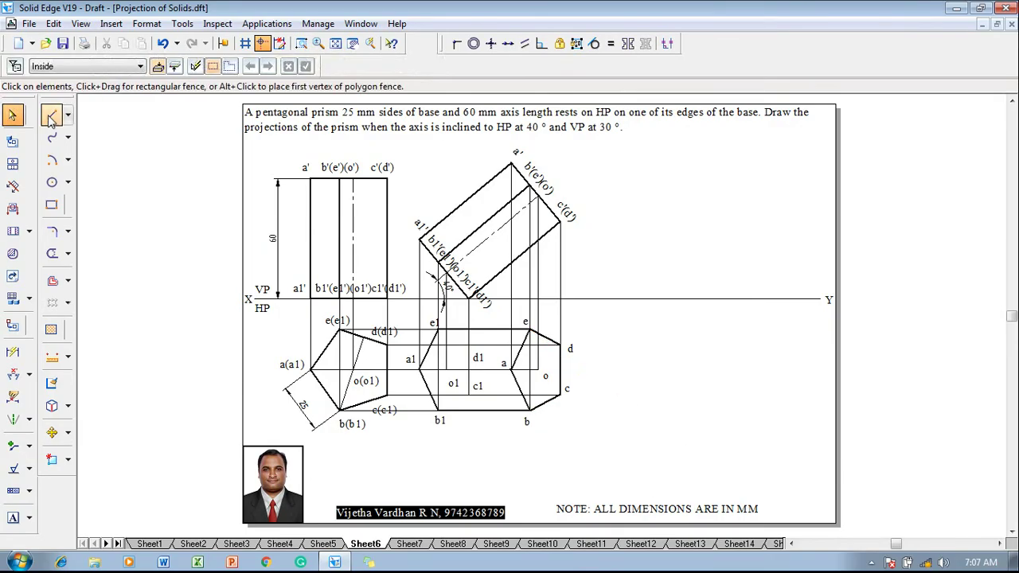
{"action": "left_click", "coordinate": [119, 66]}
{"action": "left_click", "coordinate": [132, 98]}
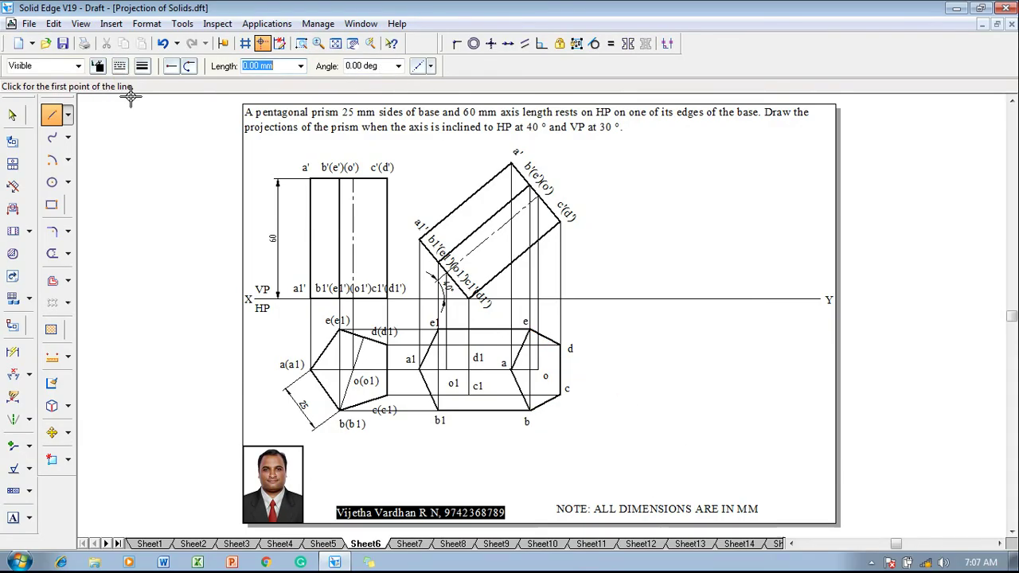
{"action": "left_click", "coordinate": [438, 410]}
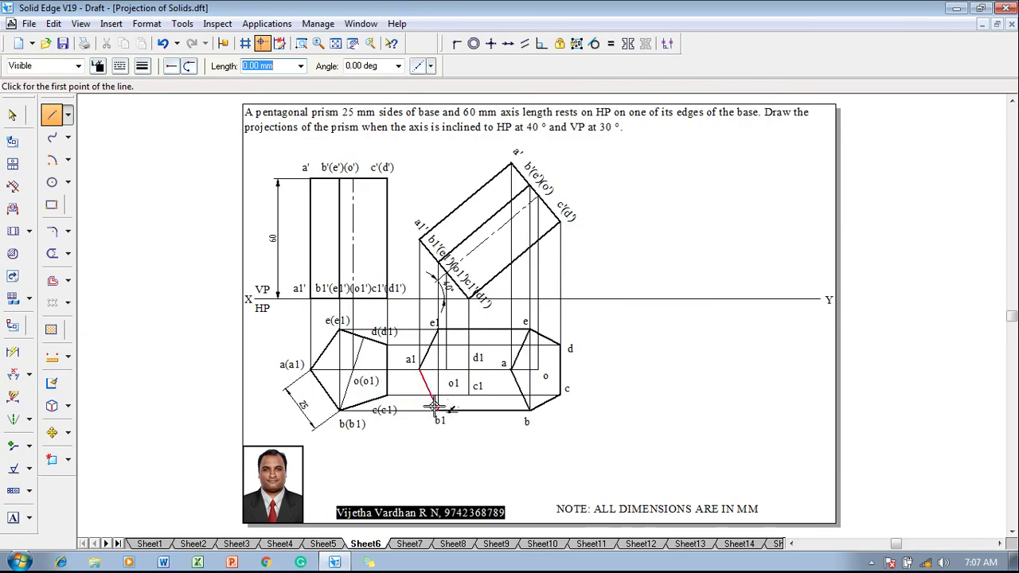
{"action": "left_click", "coordinate": [468, 395]}
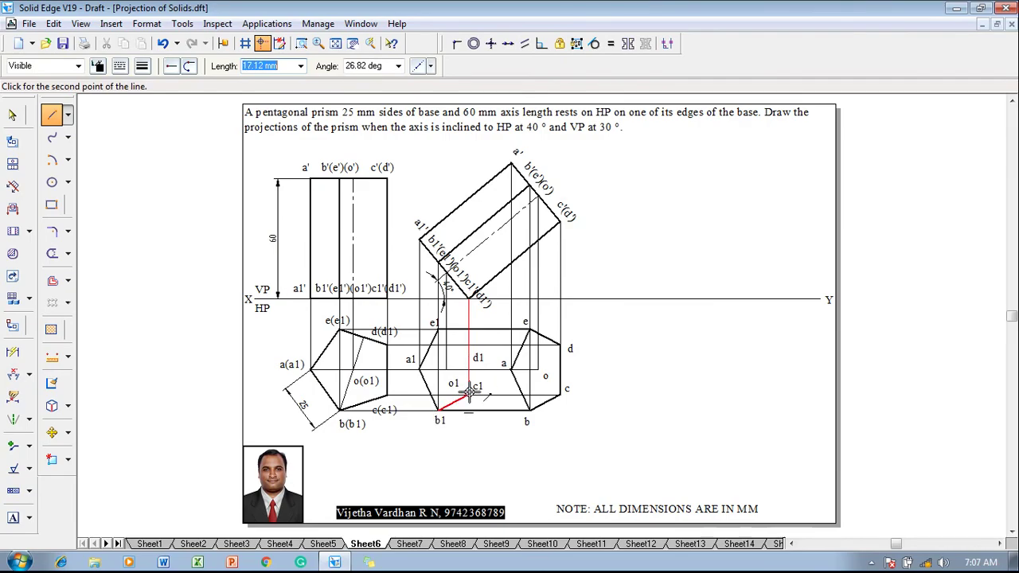
{"action": "left_click", "coordinate": [469, 345]}
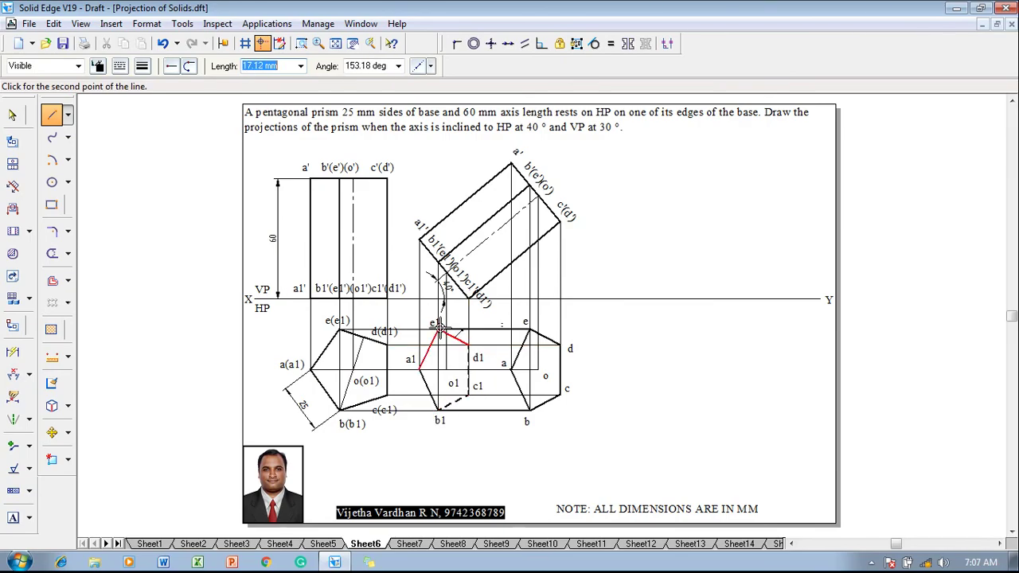
{"action": "left_click", "coordinate": [439, 330]}
{"action": "key", "text": "Escape"}
{"action": "key", "text": "Escape"}
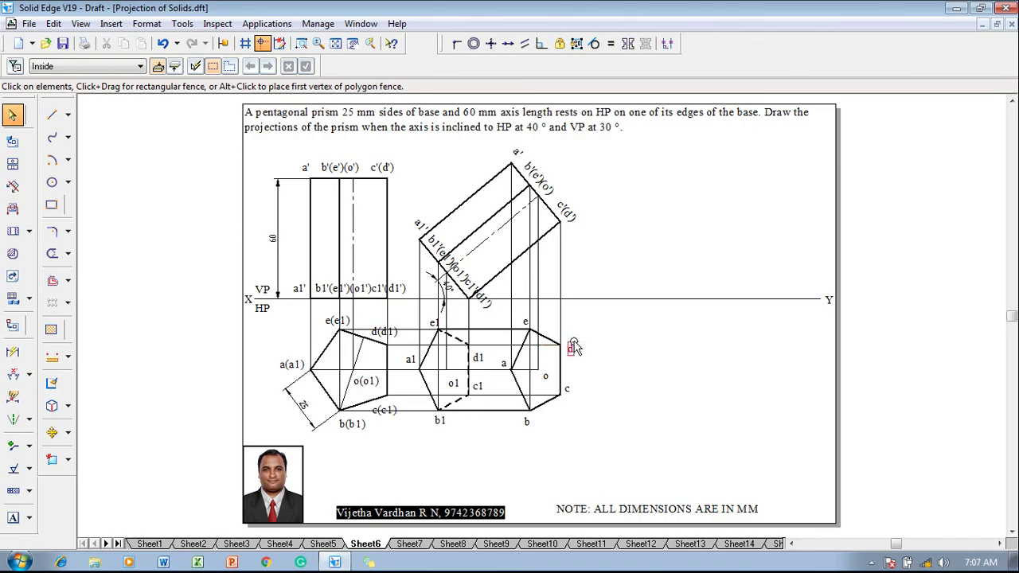
- Draw the hidden longer edges from d to d1 and from c to c1 as dashed lines in the second top view
{"action": "left_click", "coordinate": [51, 115]}
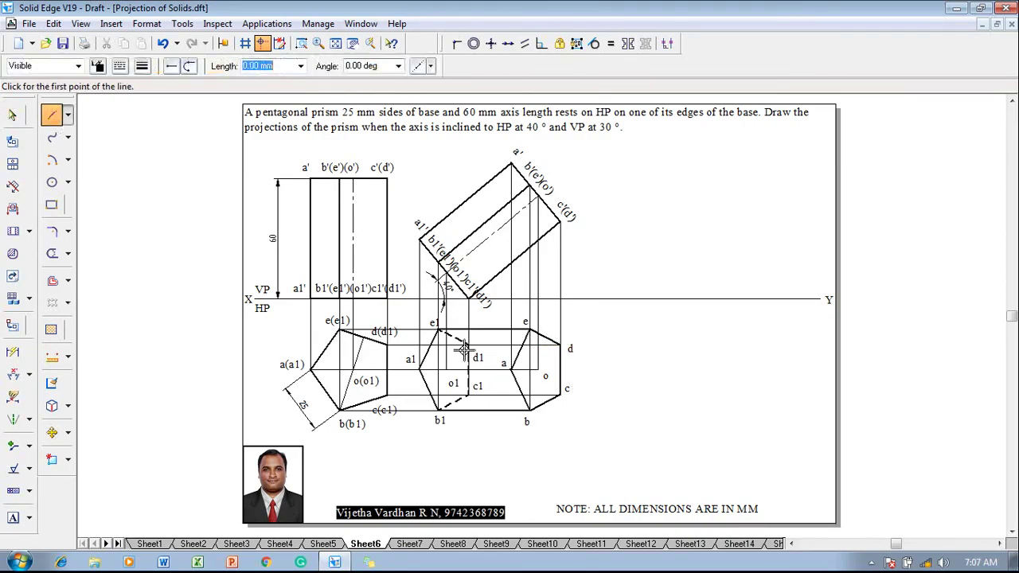
{"action": "left_click", "coordinate": [561, 345]}
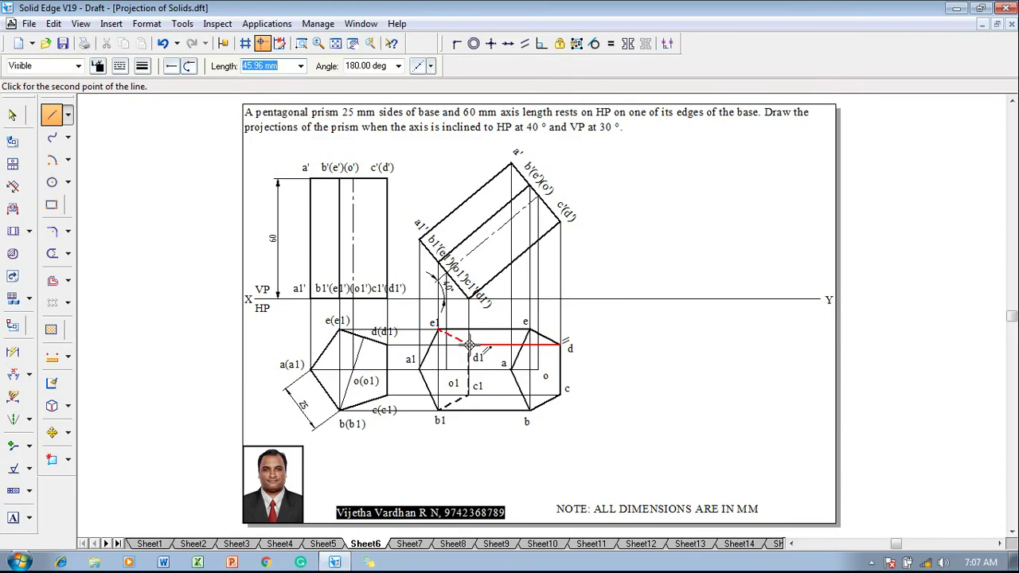
{"action": "right_click", "coordinate": [567, 343]}
{"action": "left_click", "coordinate": [561, 390]}
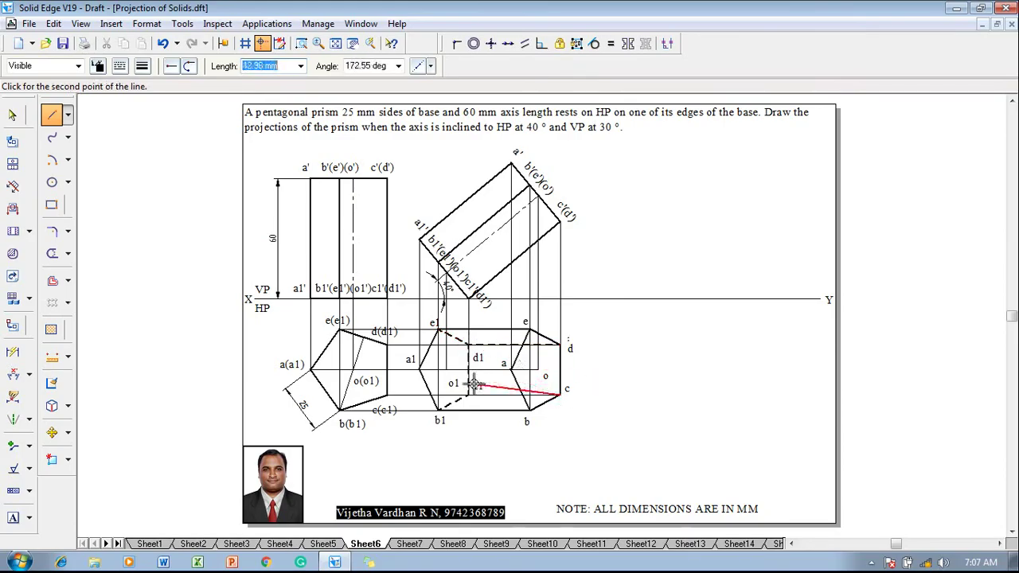
{"action": "right_click", "coordinate": [510, 442]}
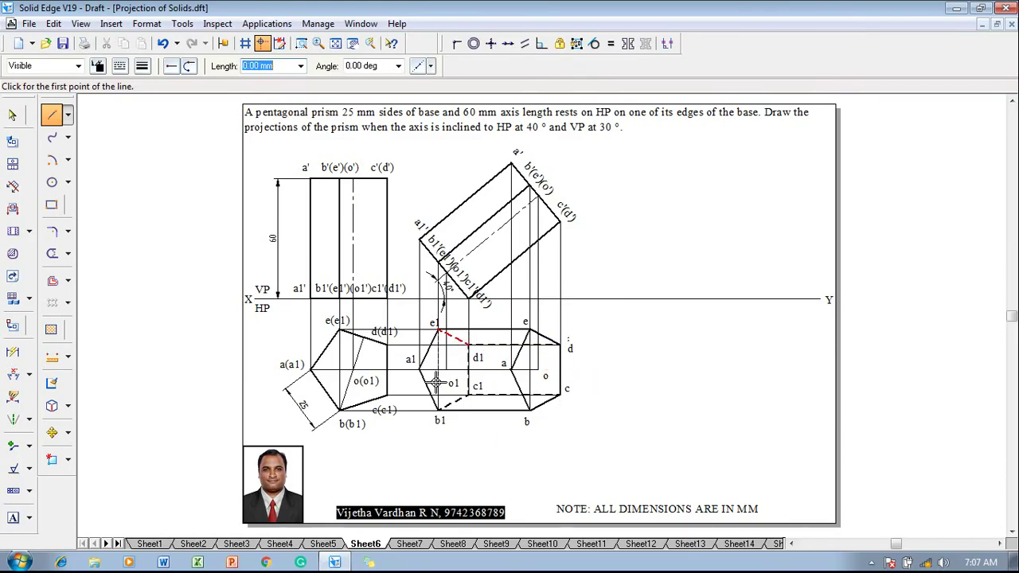
{"action": "left_click", "coordinate": [420, 368]}
{"action": "left_click", "coordinate": [121, 67]}
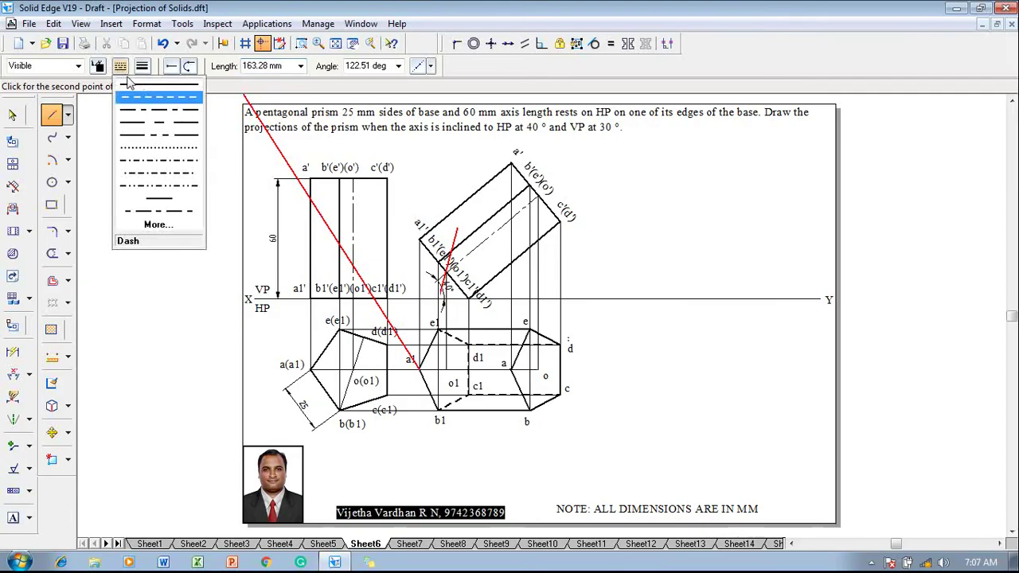
{"action": "left_click", "coordinate": [121, 69]}
{"action": "left_click", "coordinate": [122, 71]}
{"action": "left_click", "coordinate": [159, 105]}
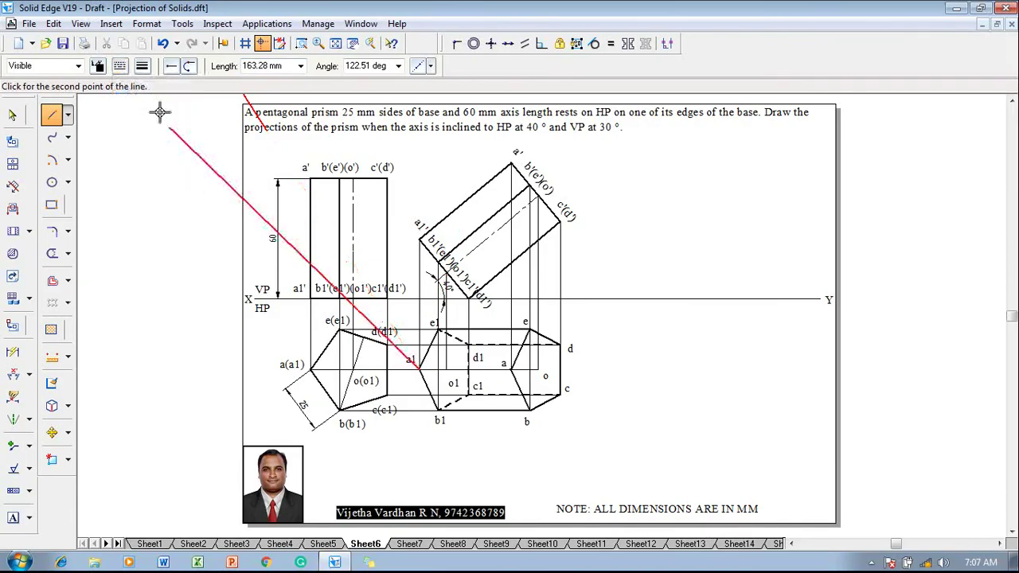
{"action": "left_click", "coordinate": [510, 368]}
{"action": "key", "text": "Escape"}
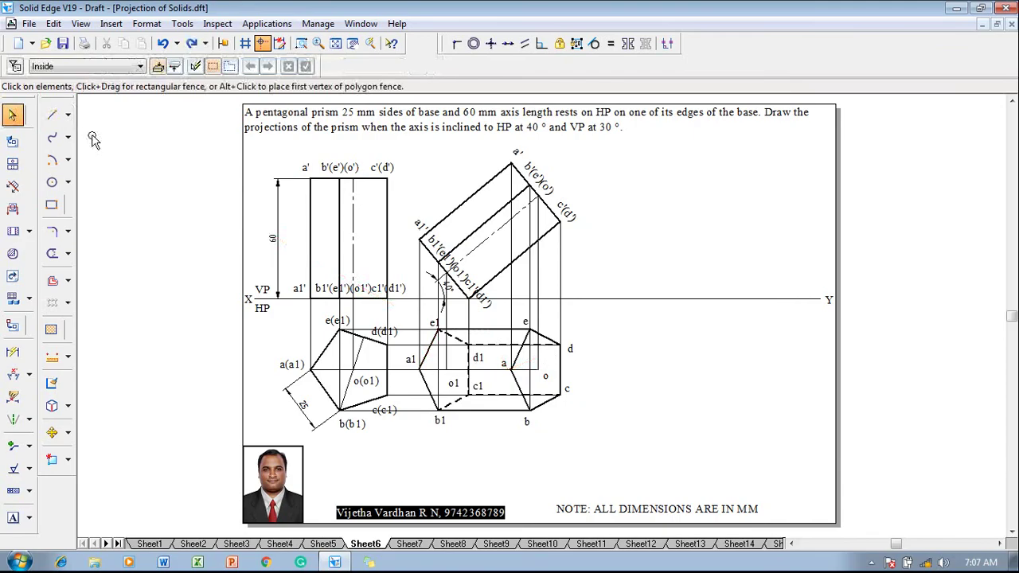
- Draw the visible longer edge from a1 to a in the second top view as a thick continuous line
{"action": "left_click", "coordinate": [51, 115]}
{"action": "left_click", "coordinate": [120, 67]}
{"action": "left_click", "coordinate": [134, 96]}
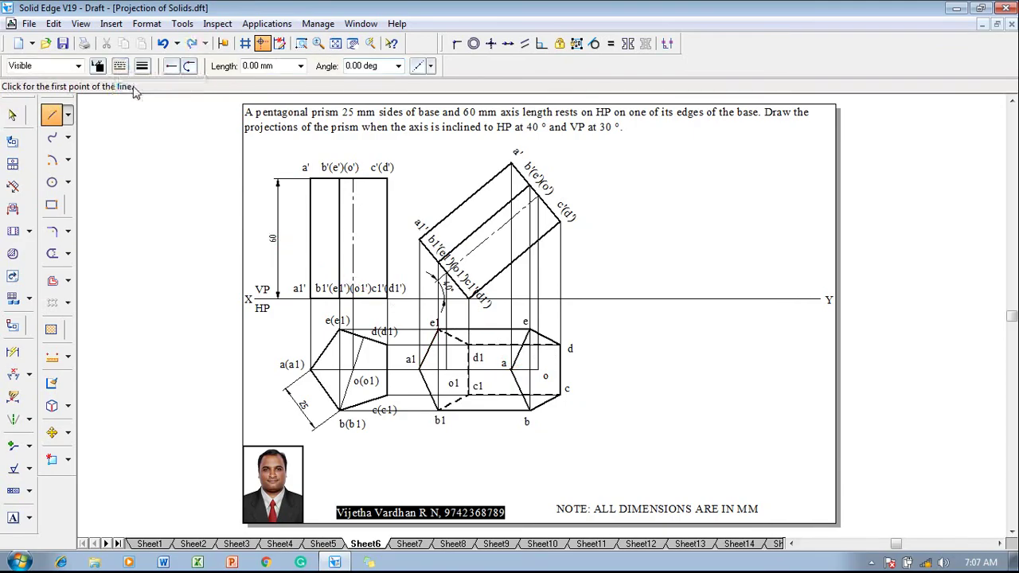
{"action": "left_click", "coordinate": [420, 368]}
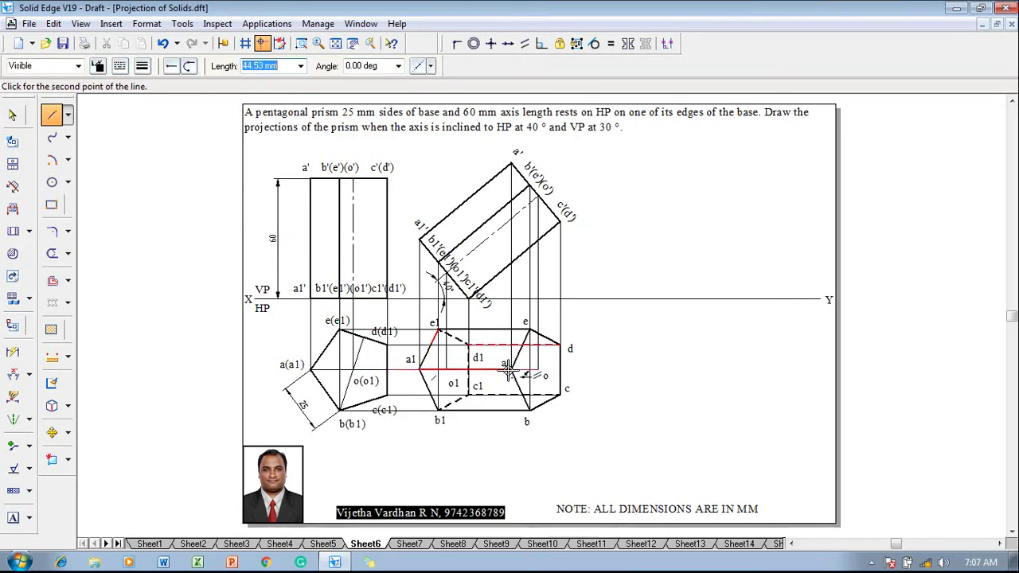
{"action": "left_click", "coordinate": [511, 368]}
{"action": "key", "text": "Escape"}
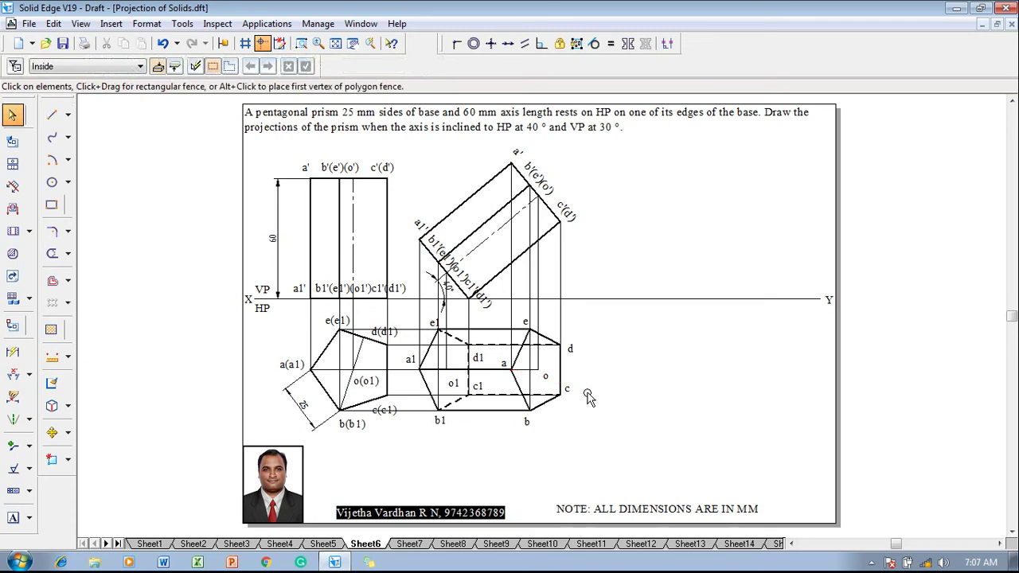
- Draw the prism's axis from o1 to o in the second top view using a chain line type and an adjusted line width
{"action": "left_click", "coordinate": [51, 115]}
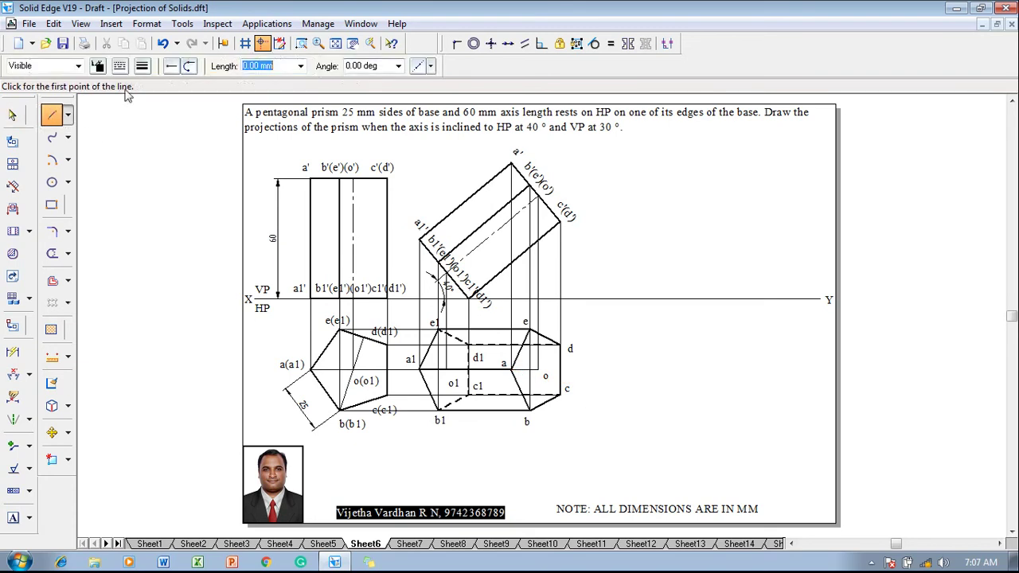
{"action": "left_click", "coordinate": [120, 66]}
{"action": "left_click", "coordinate": [133, 119]}
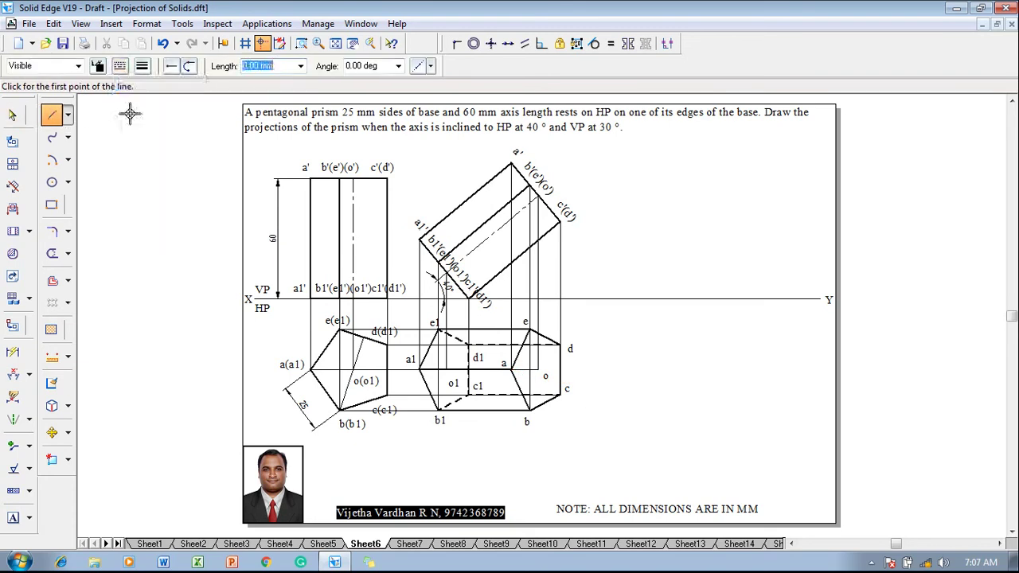
{"action": "left_click", "coordinate": [142, 65]}
{"action": "left_click", "coordinate": [155, 120]}
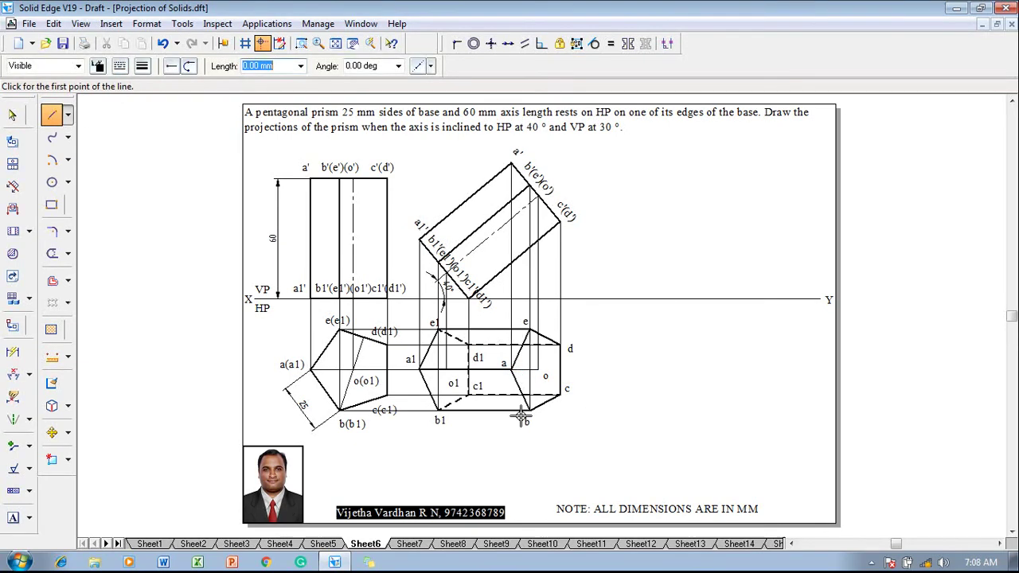
{"action": "left_click", "coordinate": [447, 370]}
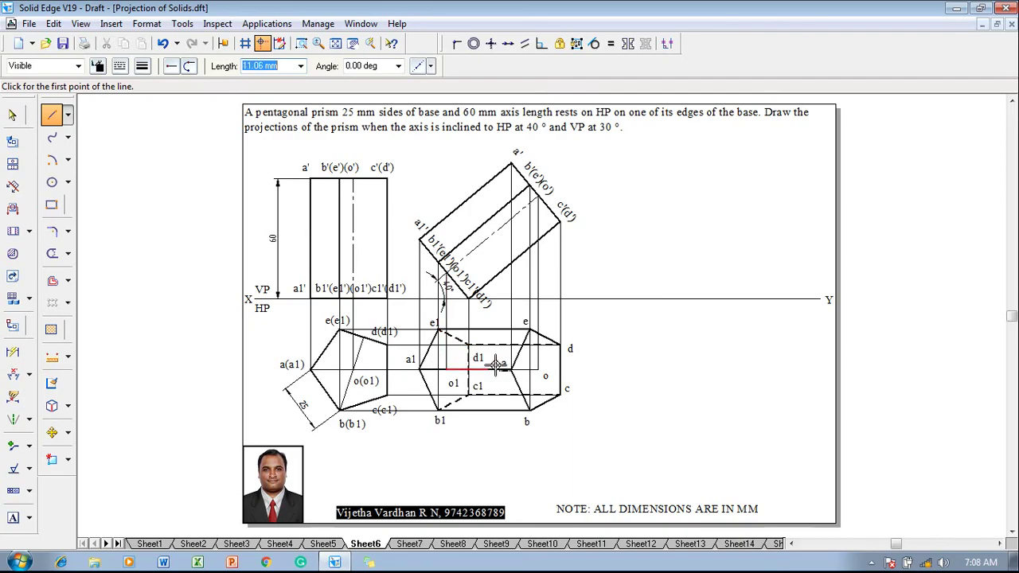
{"action": "right_click", "coordinate": [567, 385]}
- Set the Line tool's line type back to continuous and change its line width
{"action": "left_click", "coordinate": [120, 65]}
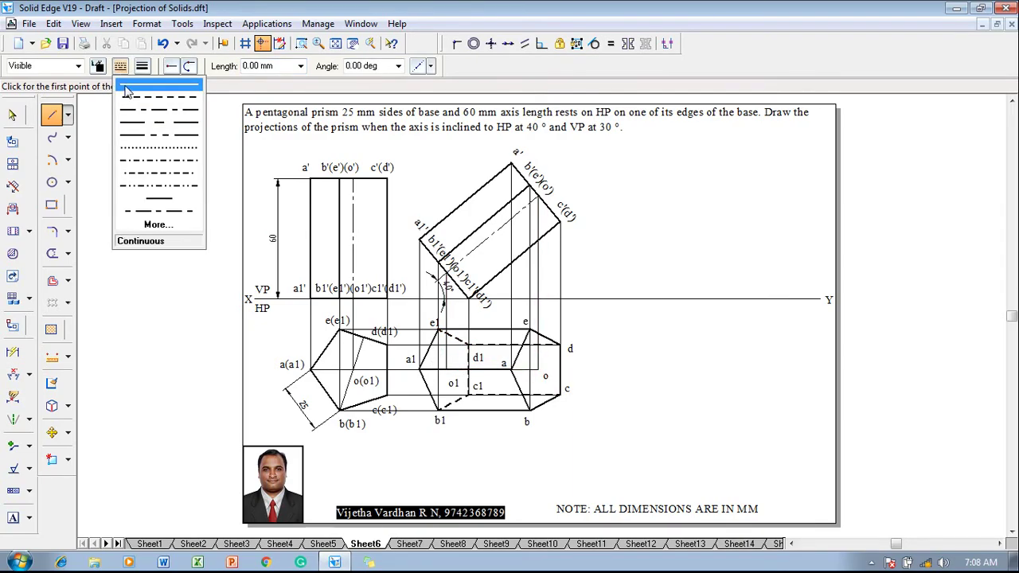
{"action": "left_click", "coordinate": [136, 89]}
{"action": "left_click", "coordinate": [142, 65]}
{"action": "left_click", "coordinate": [154, 142]}
{"action": "key", "text": "Escape"}
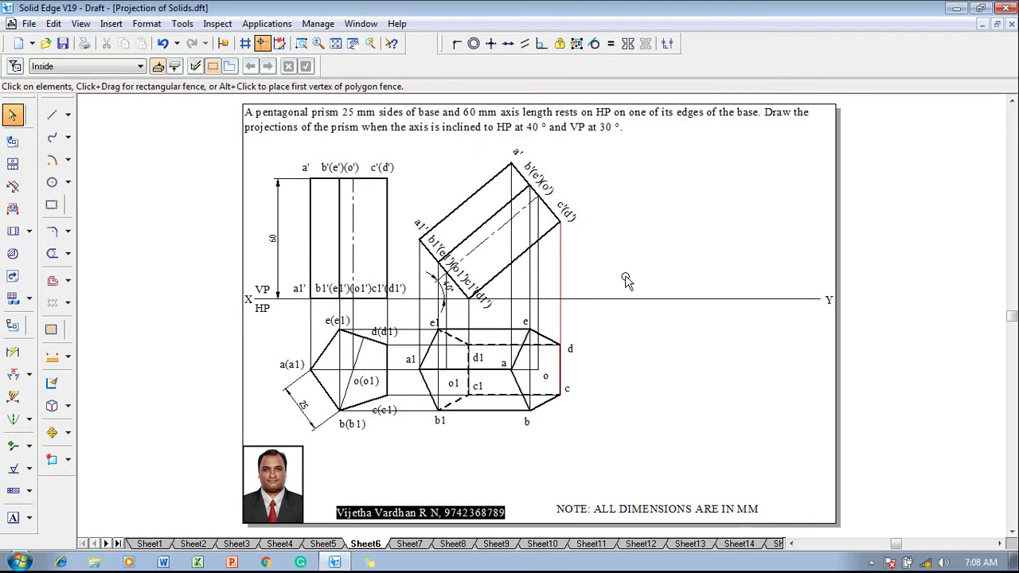
- Dimension the length of axis o1–o in the second top view, placing the dimension below the view
{"action": "left_click", "coordinate": [13, 355]}
{"action": "left_click", "coordinate": [489, 366]}
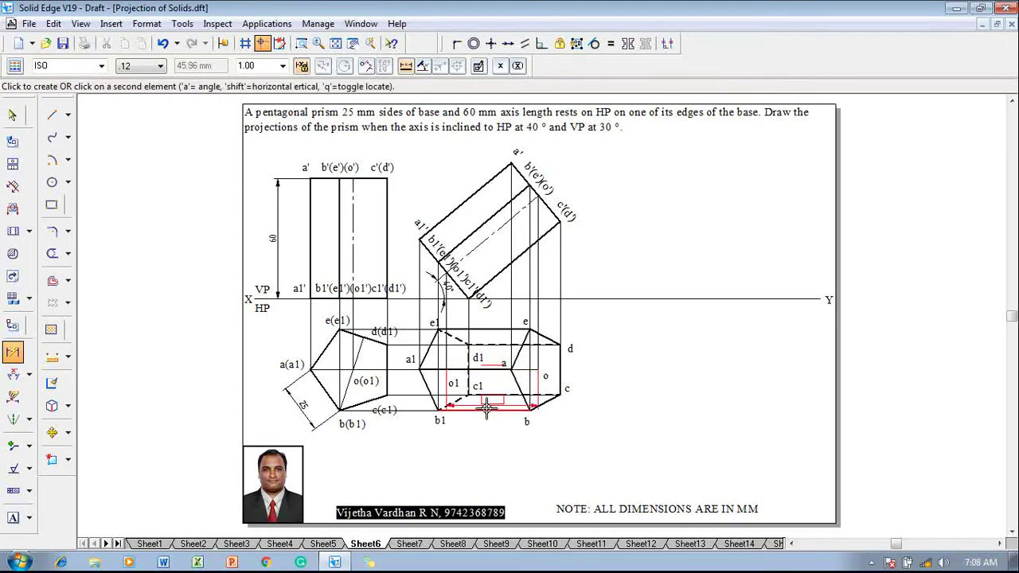
{"action": "left_click", "coordinate": [488, 443]}
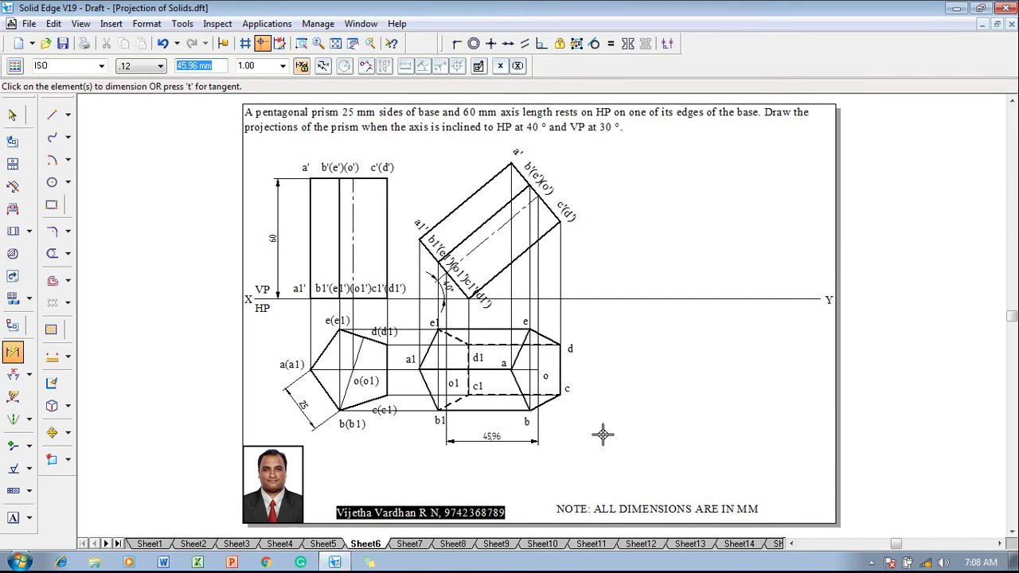
{"action": "key", "text": "Escape"}
{"action": "left_click", "coordinate": [270, 250]}
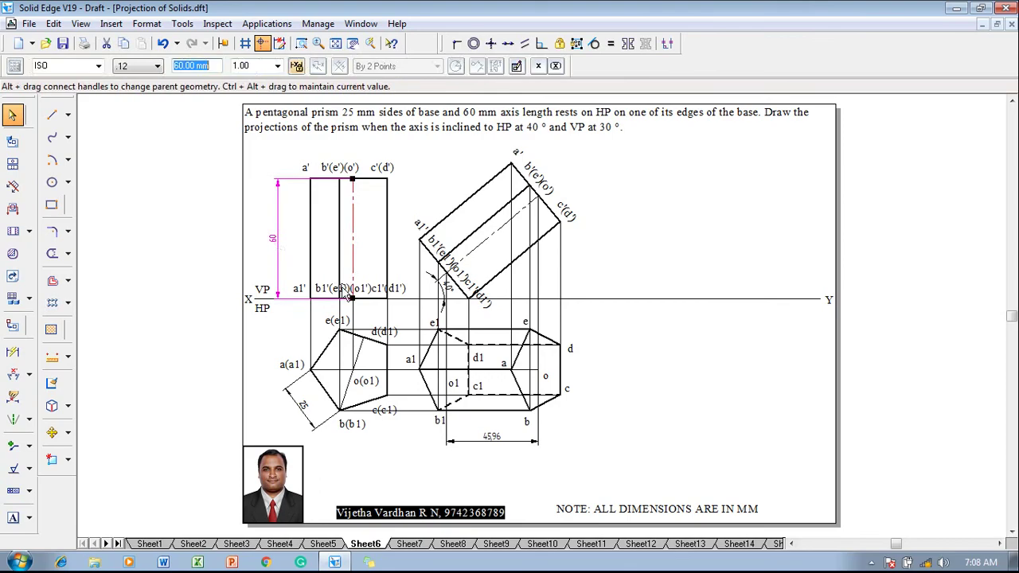
{"action": "left_click", "coordinate": [507, 448]}
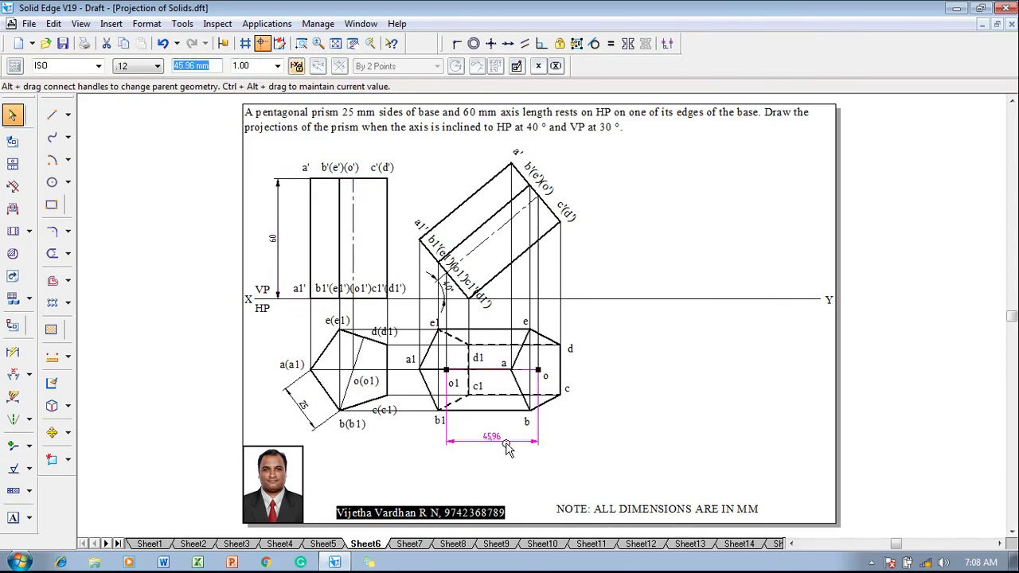
- Draw a 0.13 mm wide sloping line about 110 mm long below XY, starting near Y and descending away from it
{"action": "left_click", "coordinate": [51, 115]}
{"action": "left_click", "coordinate": [143, 67]}
{"action": "left_click", "coordinate": [147, 84]}
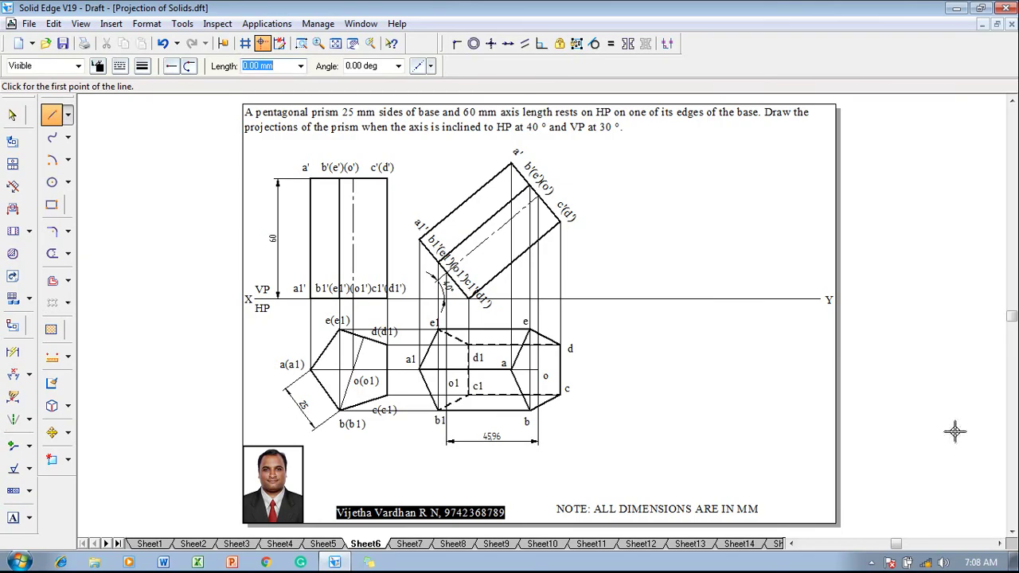
{"action": "left_click", "coordinate": [800, 316]}
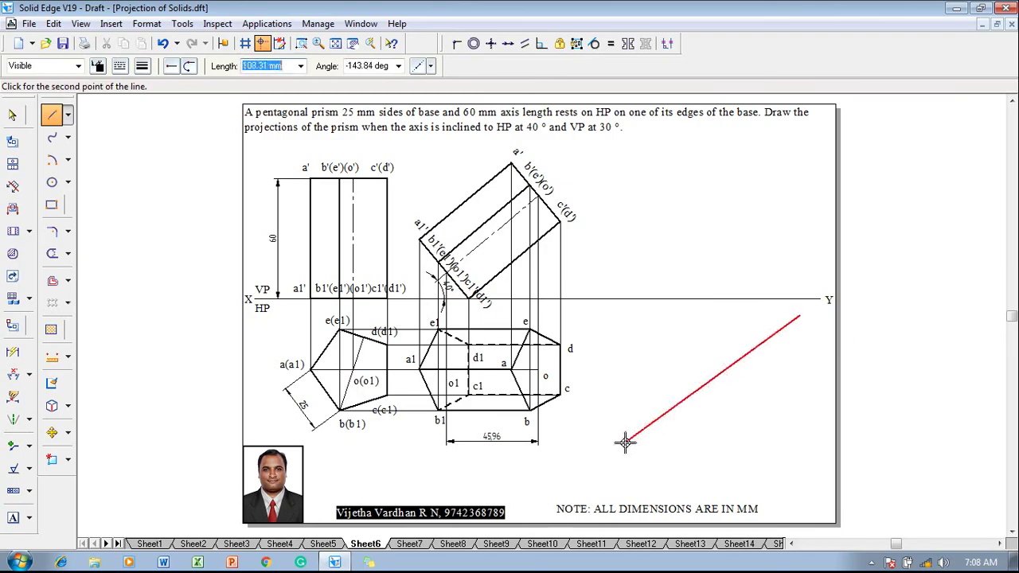
{"action": "left_click", "coordinate": [618, 444]}
{"action": "right_click", "coordinate": [678, 452]}
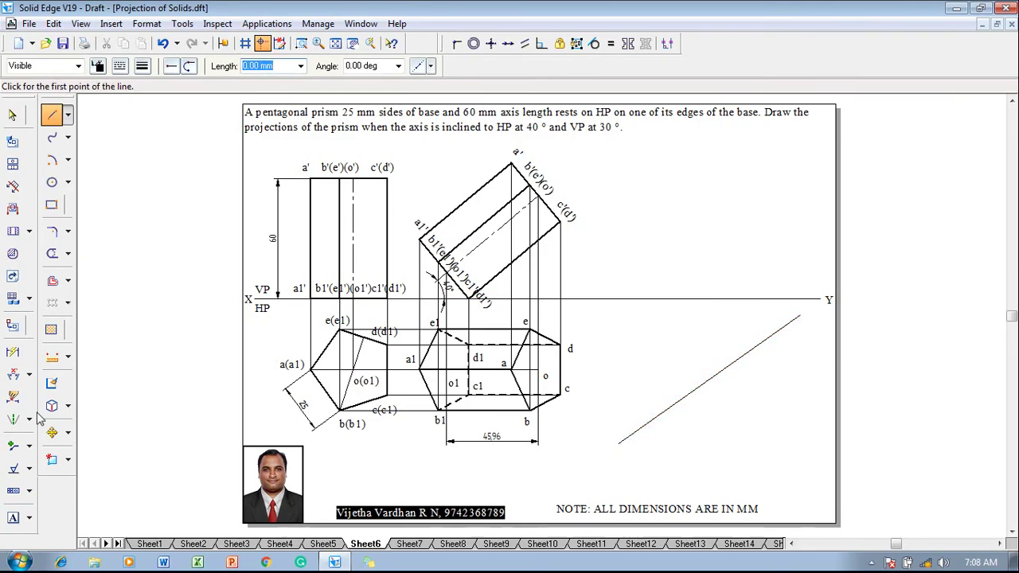
- Dimension the angle between the sloping line and the XY line and set it to 30°
{"action": "left_click", "coordinate": [12, 374]}
{"action": "left_click", "coordinate": [793, 320]}
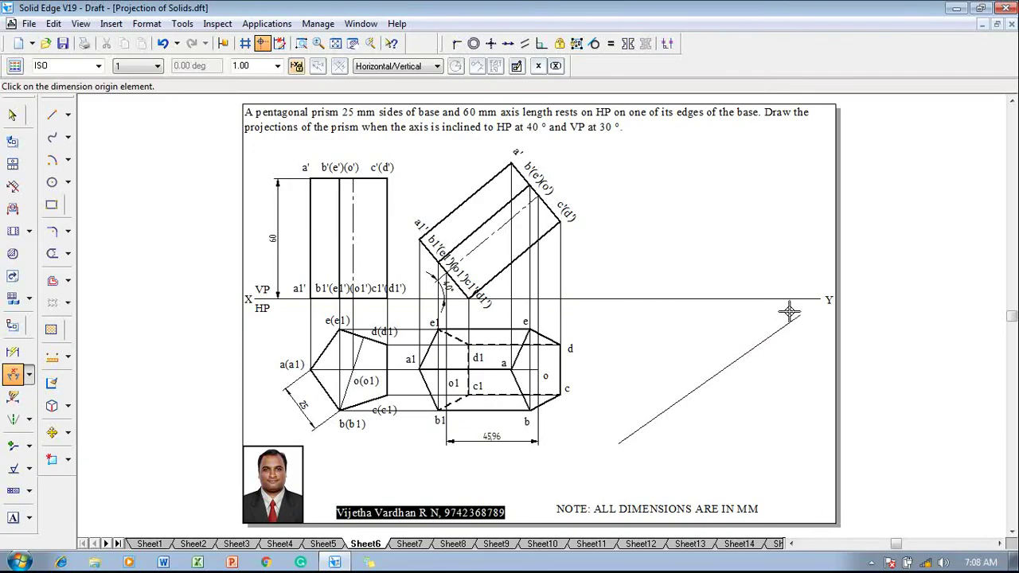
{"action": "left_click", "coordinate": [785, 301]}
{"action": "left_click", "coordinate": [781, 309]}
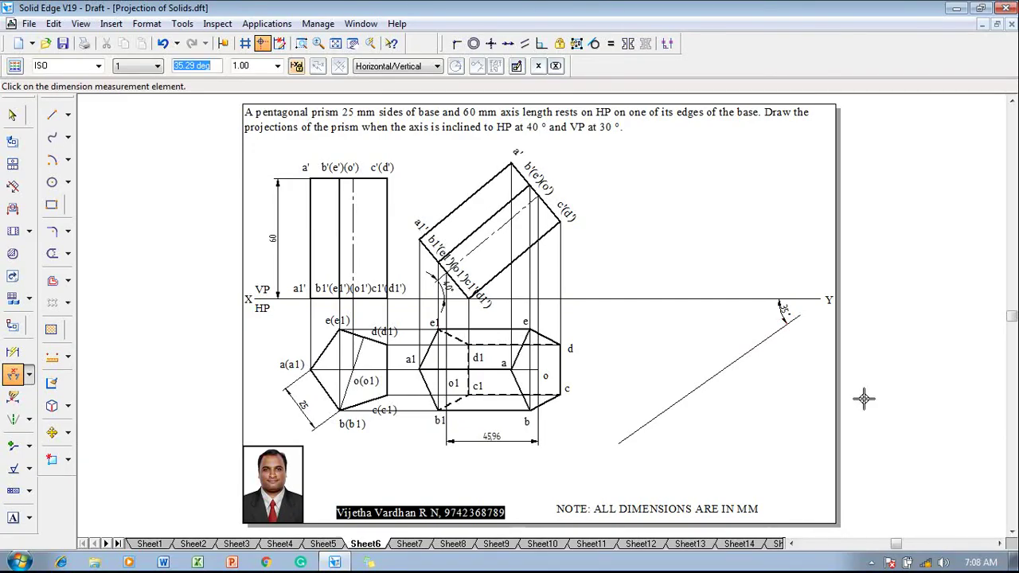
{"action": "type", "text": "30"}
{"action": "key", "text": "Return"}
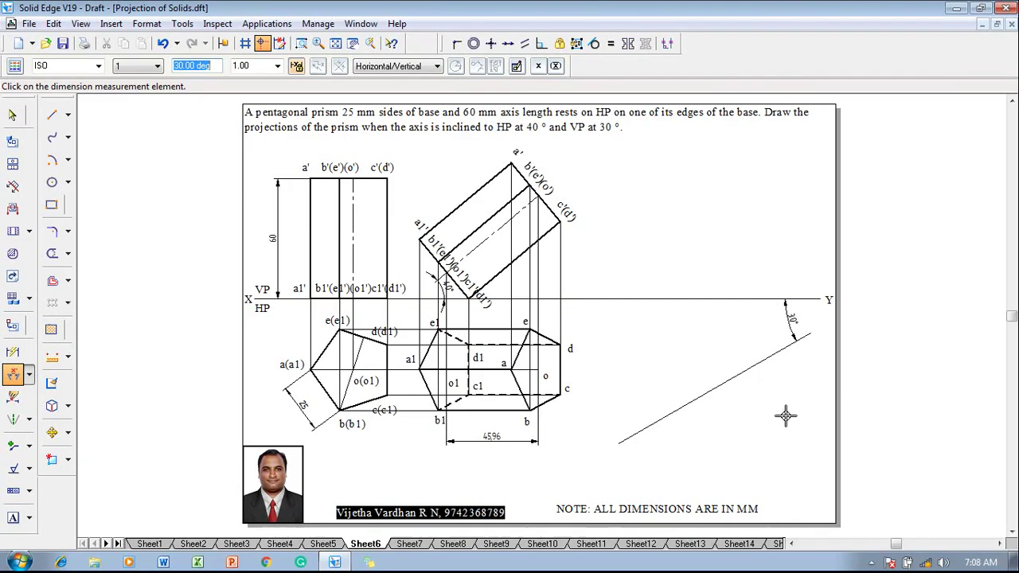
{"action": "key", "text": "Escape"}
- Place a 2.00 mm wide point on the 30° line near its lower end
{"action": "left_click", "coordinate": [68, 115]}
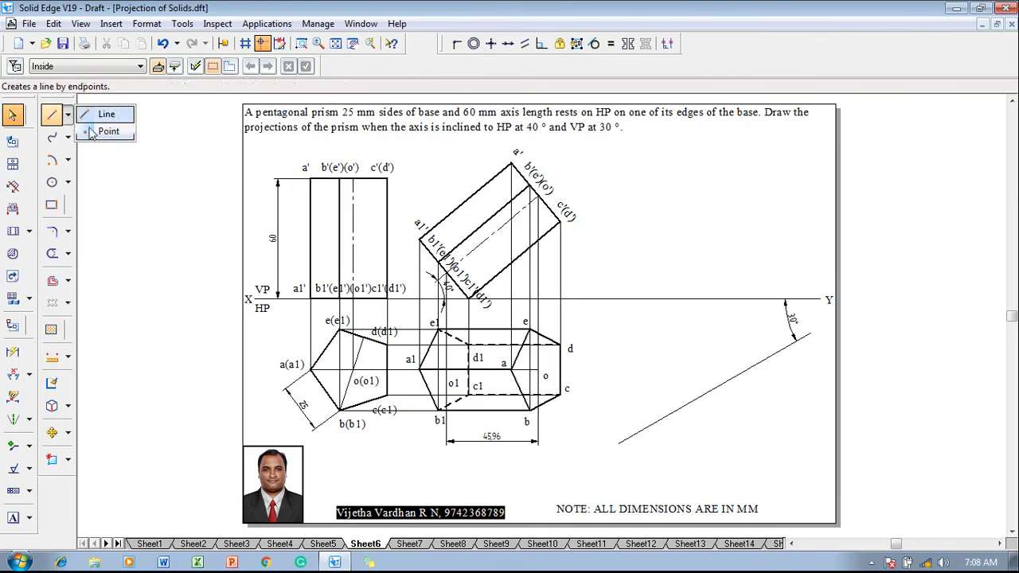
{"action": "left_click", "coordinate": [96, 130]}
{"action": "left_click", "coordinate": [142, 67]}
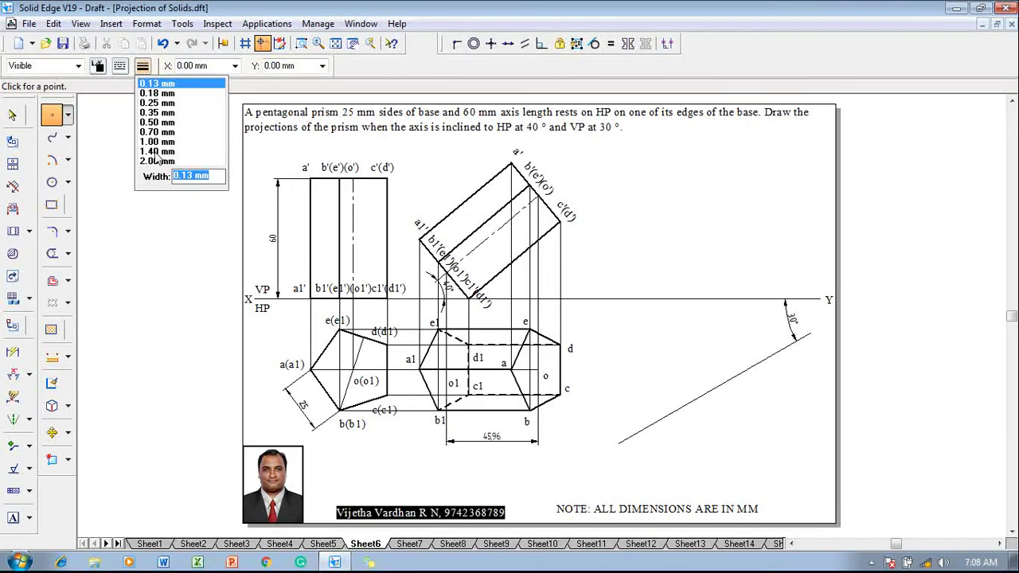
{"action": "left_click", "coordinate": [158, 160]}
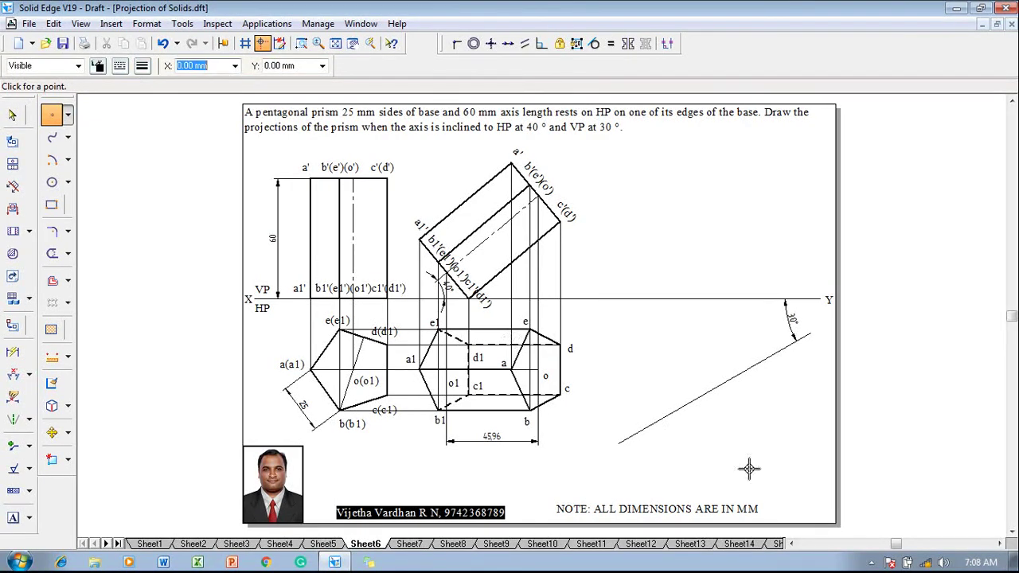
{"action": "left_click", "coordinate": [649, 425]}
{"action": "key", "text": "Escape"}
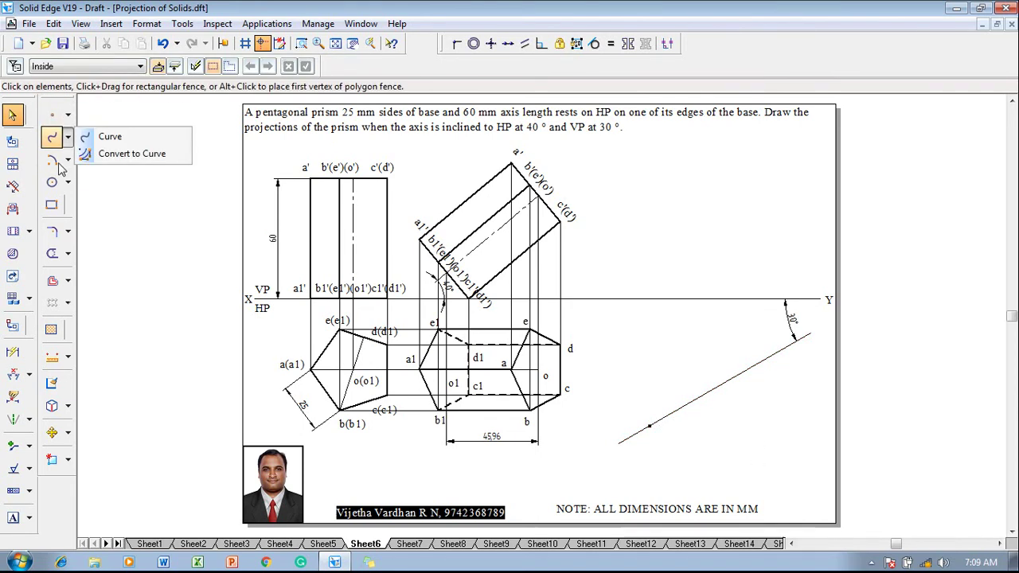
- Draw a thin arc of 60 mm radius centred on the marked point, cutting the 30° line
{"action": "mouse_move", "coordinate": [52, 163]}
{"action": "left_click", "coordinate": [127, 193]}
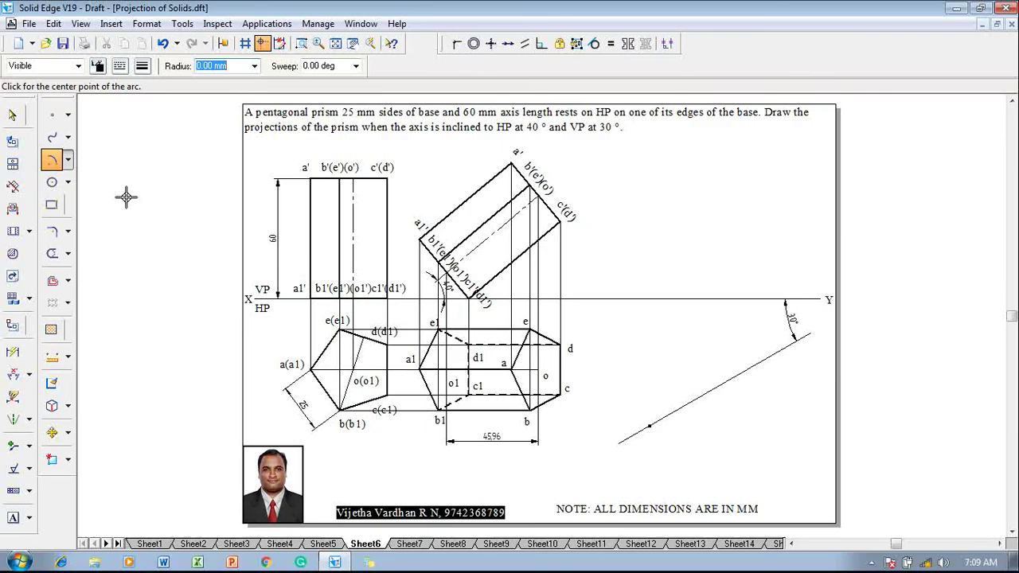
{"action": "left_click", "coordinate": [143, 67]}
{"action": "left_click", "coordinate": [159, 159]}
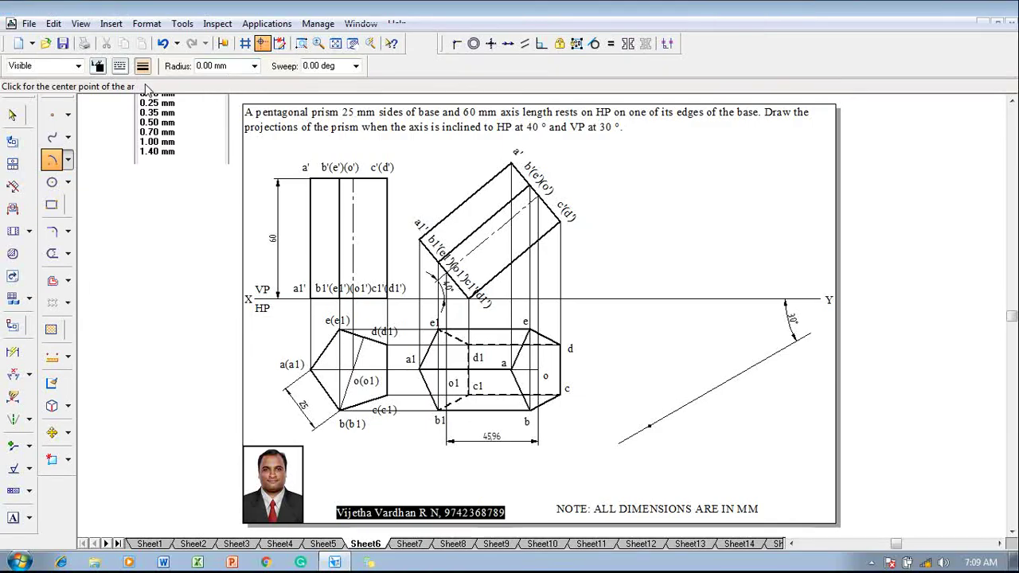
{"action": "left_click", "coordinate": [651, 426]}
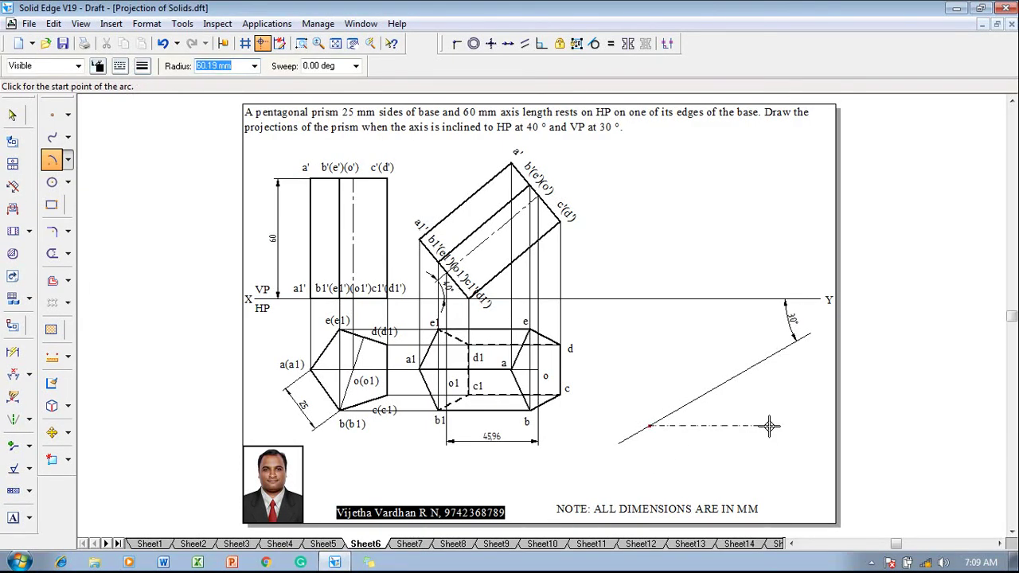
{"action": "type", "text": "60"}
{"action": "key", "text": "Tab"}
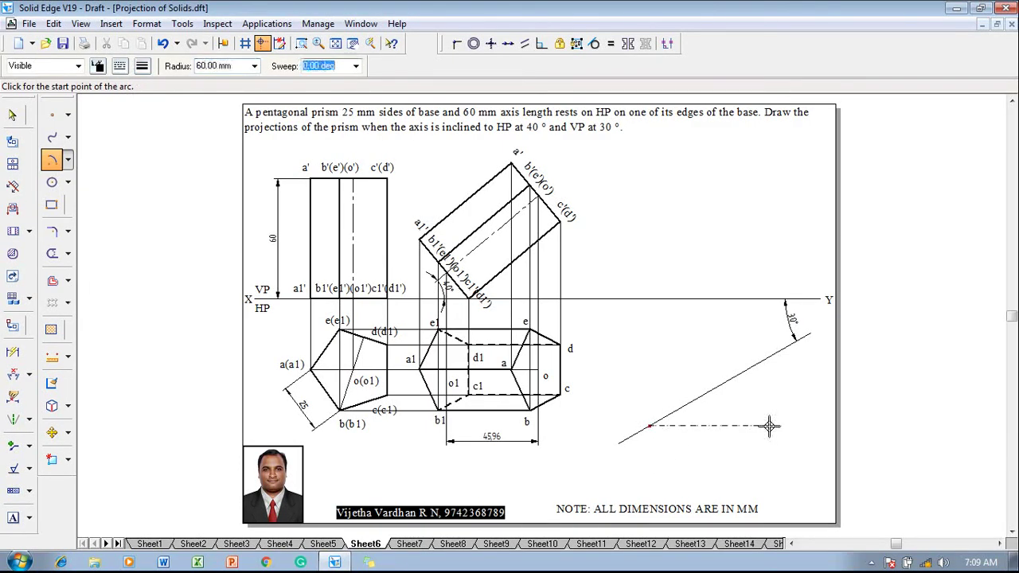
{"action": "left_click", "coordinate": [771, 358]}
{"action": "left_click", "coordinate": [746, 348]}
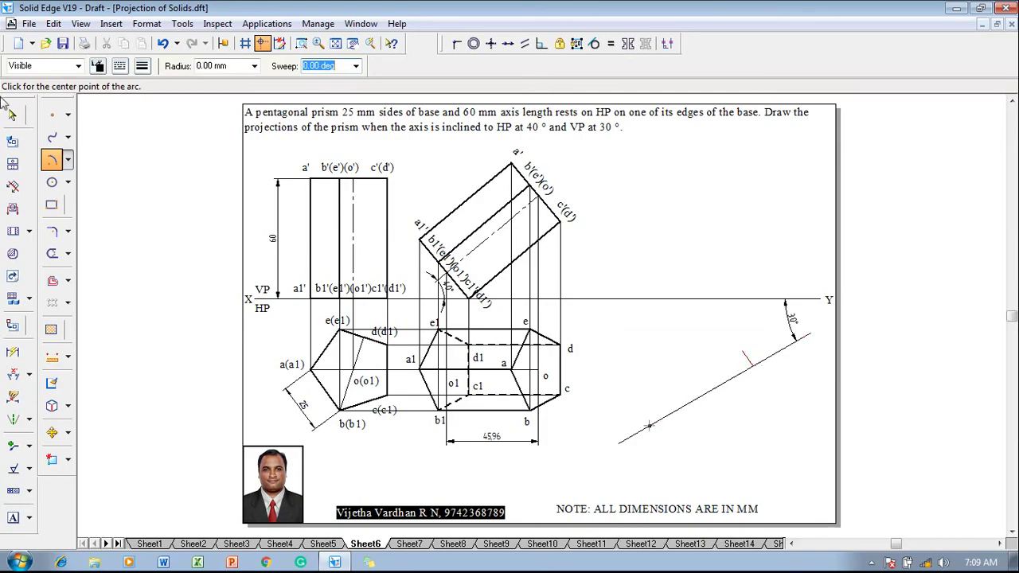
- Draw a horizontal locus line from where the 60 mm arc meets the 30° line, extending back above the marked point
{"action": "left_click", "coordinate": [67, 115]}
{"action": "left_click", "coordinate": [99, 110]}
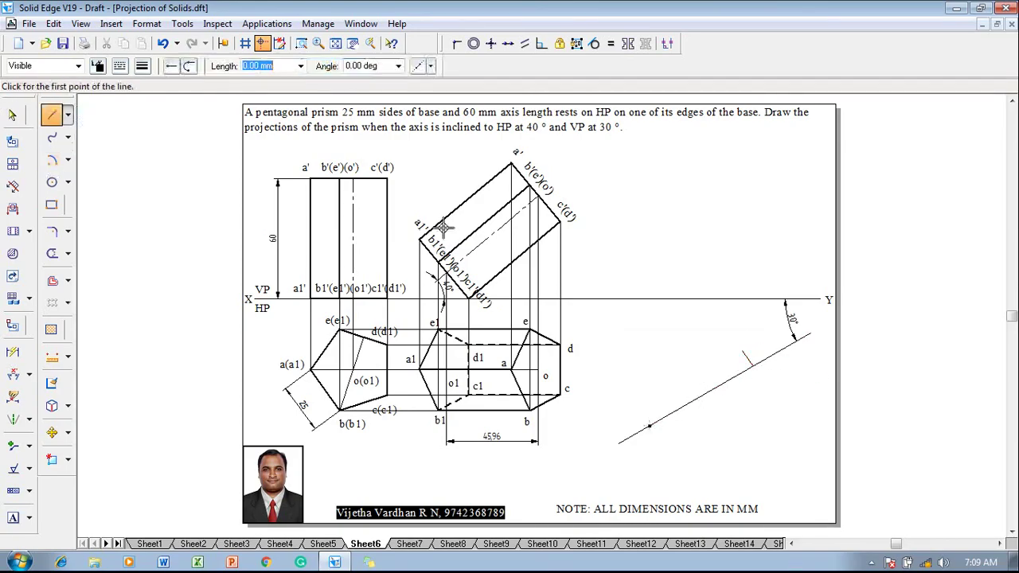
{"action": "left_click", "coordinate": [752, 366]}
{"action": "left_click", "coordinate": [682, 366]}
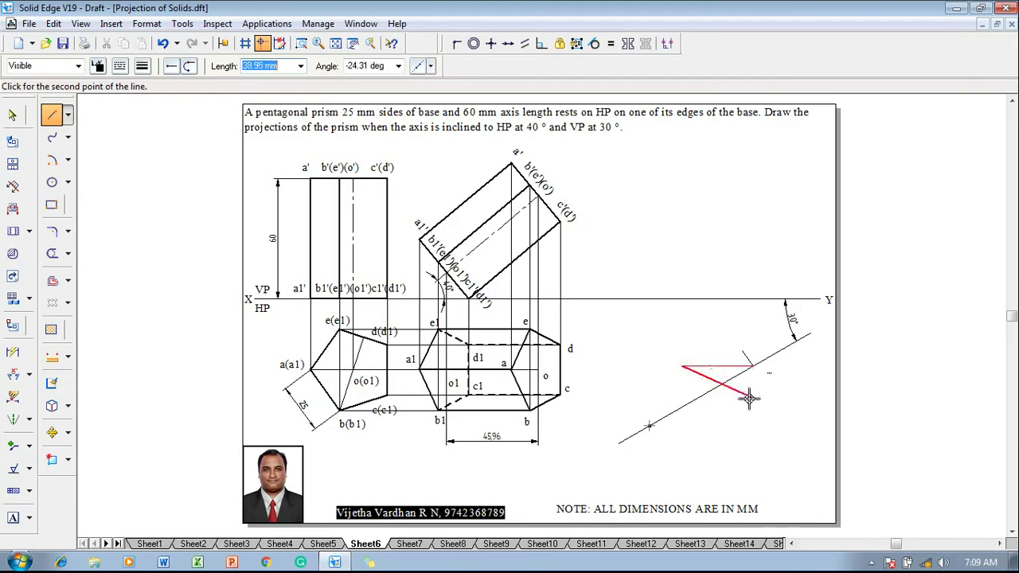
{"action": "right_click", "coordinate": [748, 398]}
- Draw an arc of 45.96 mm radius centred on the marked point, cutting the horizontal locus line
{"action": "left_click", "coordinate": [51, 161]}
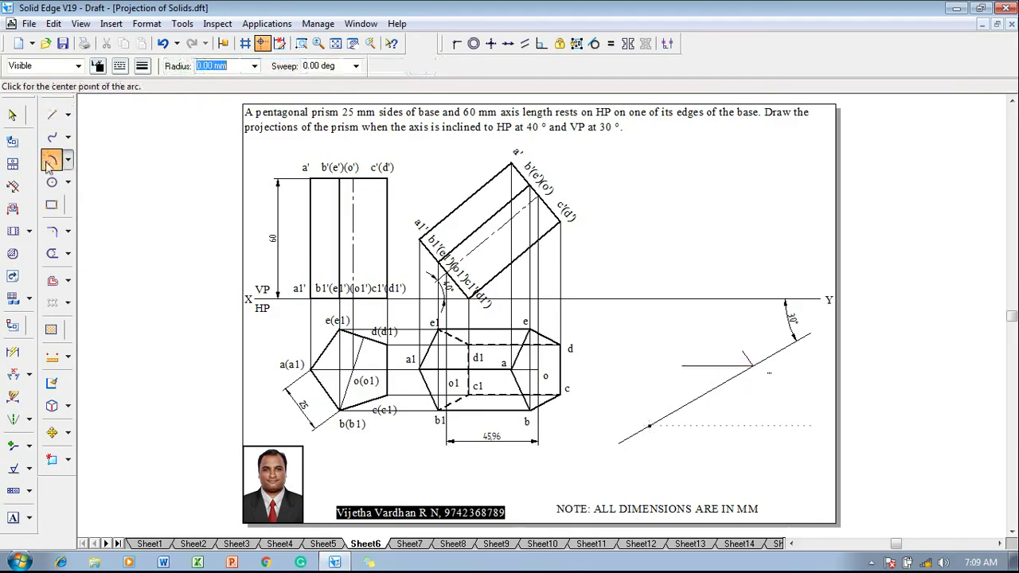
{"action": "left_click", "coordinate": [651, 428]}
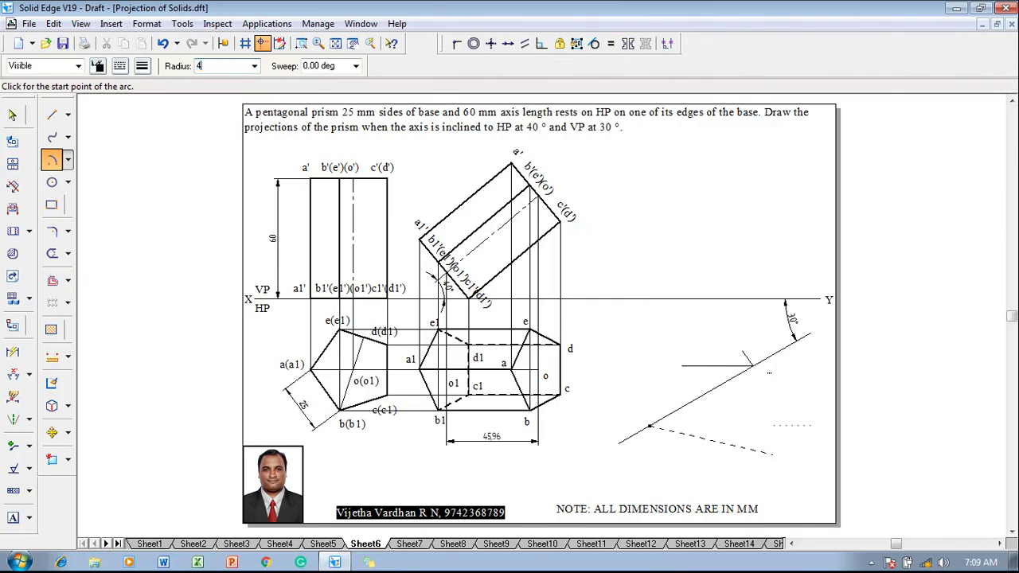
{"action": "type", "text": "45.96"}
{"action": "key", "text": "Tab"}
{"action": "left_click", "coordinate": [725, 356]}
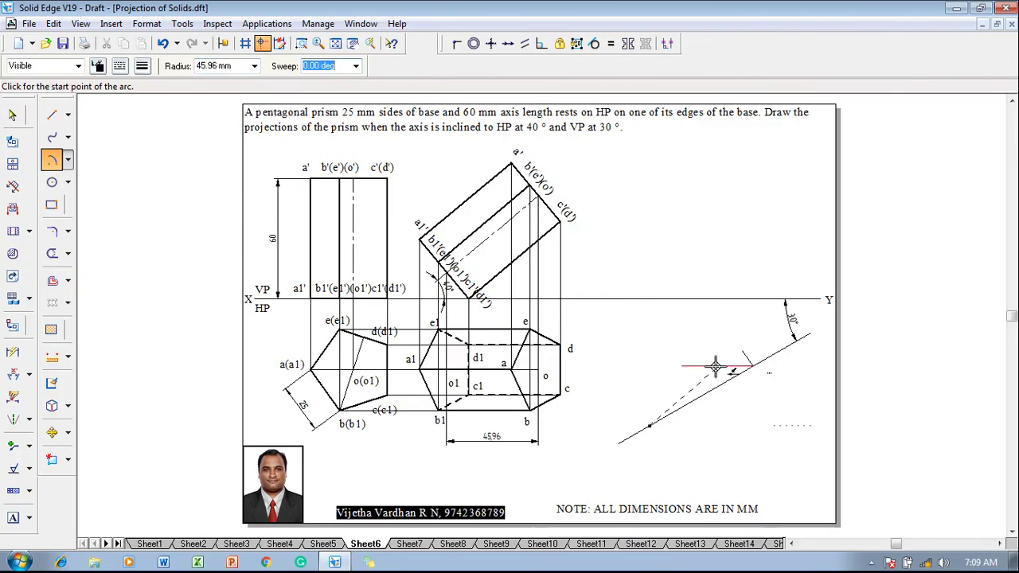
{"action": "left_click", "coordinate": [701, 355]}
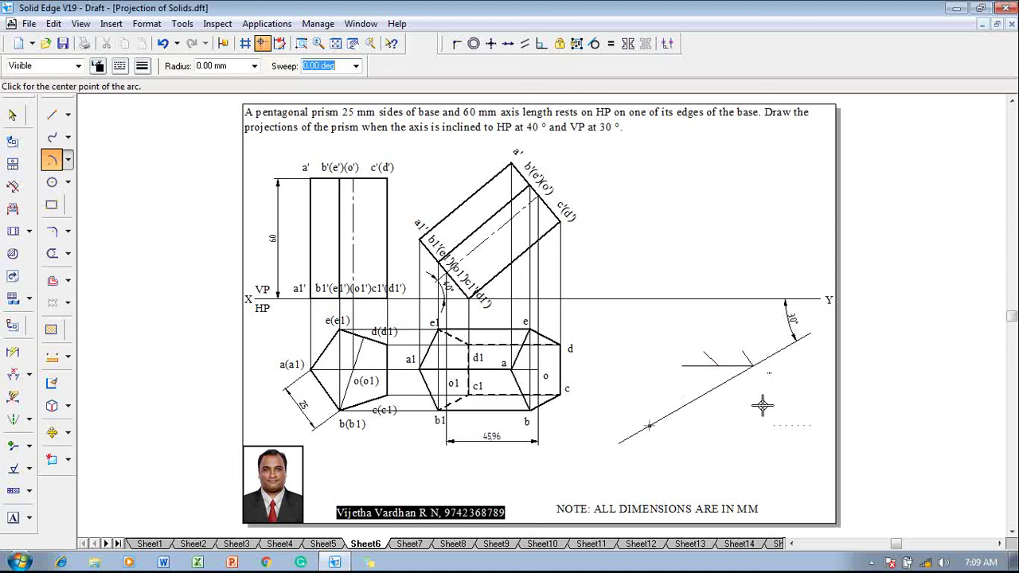
{"action": "key", "text": "Escape"}
- Draw a line from the marked point to the intersection of the 45.96 mm arc and the horizontal locus line
{"action": "left_click", "coordinate": [49, 111]}
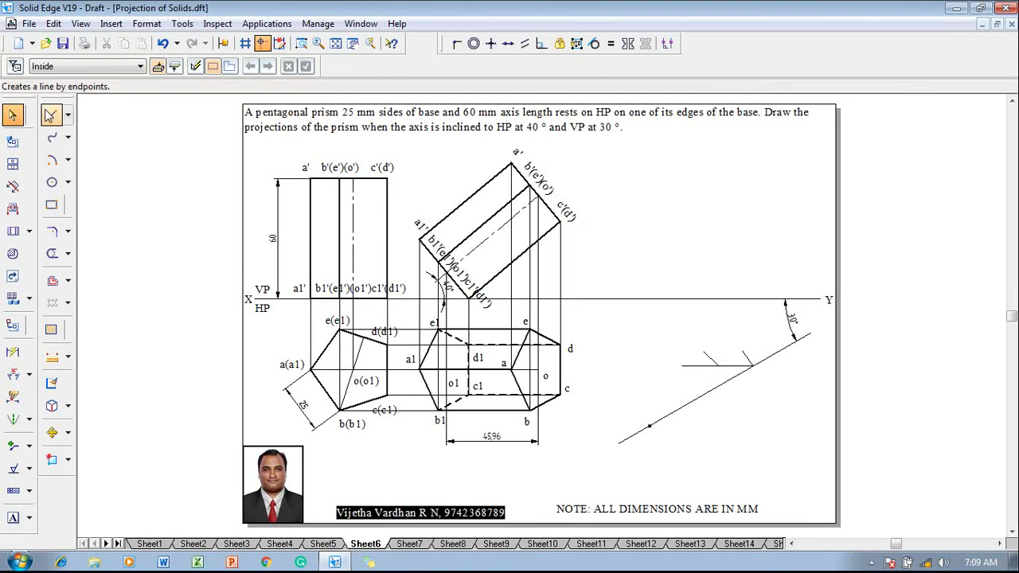
{"action": "left_click", "coordinate": [648, 427]}
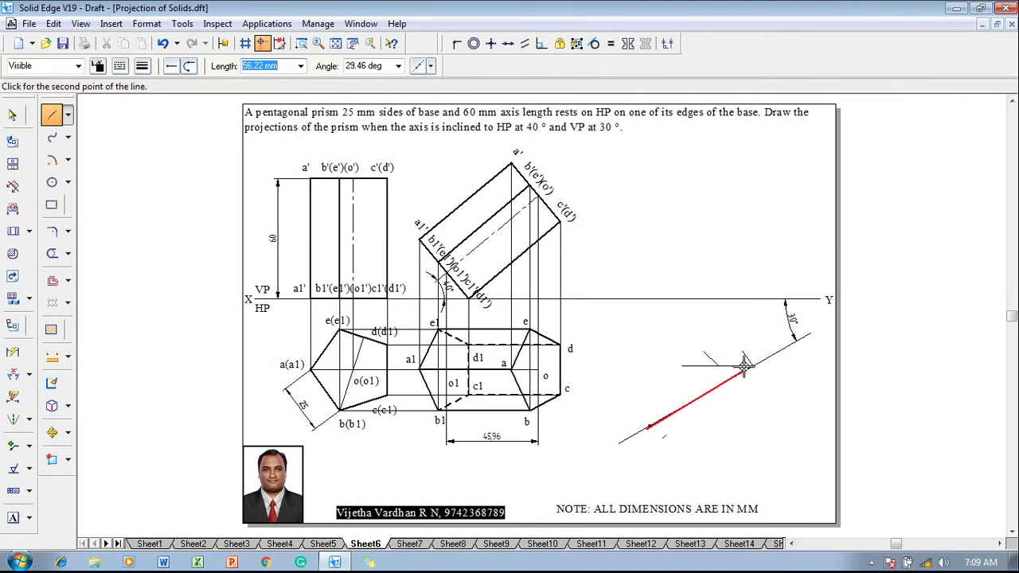
{"action": "right_click", "coordinate": [742, 420]}
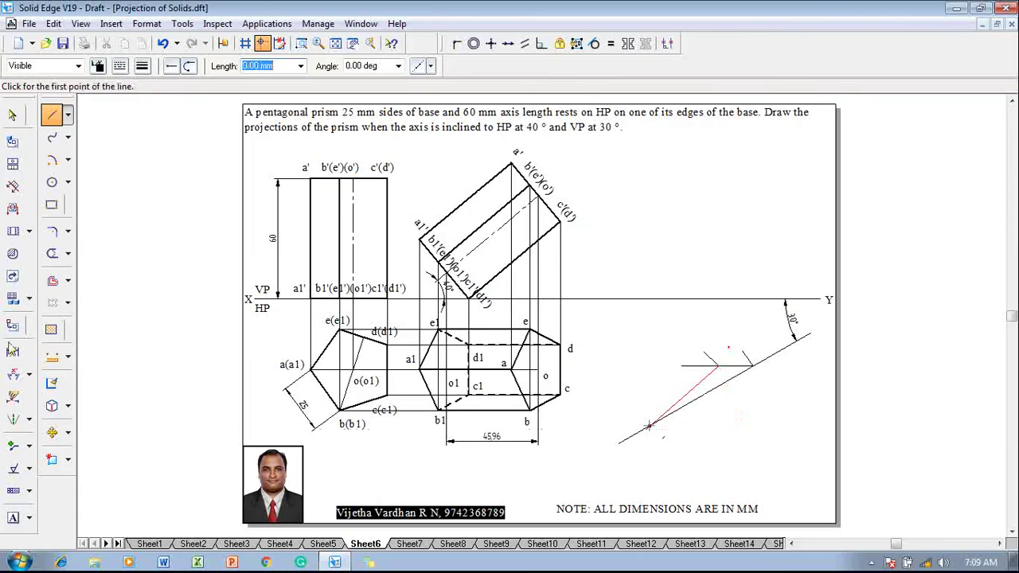
- Dimension the apparent angle between the new axis line and the XY line
{"action": "left_click", "coordinate": [13, 374]}
{"action": "left_click", "coordinate": [708, 367]}
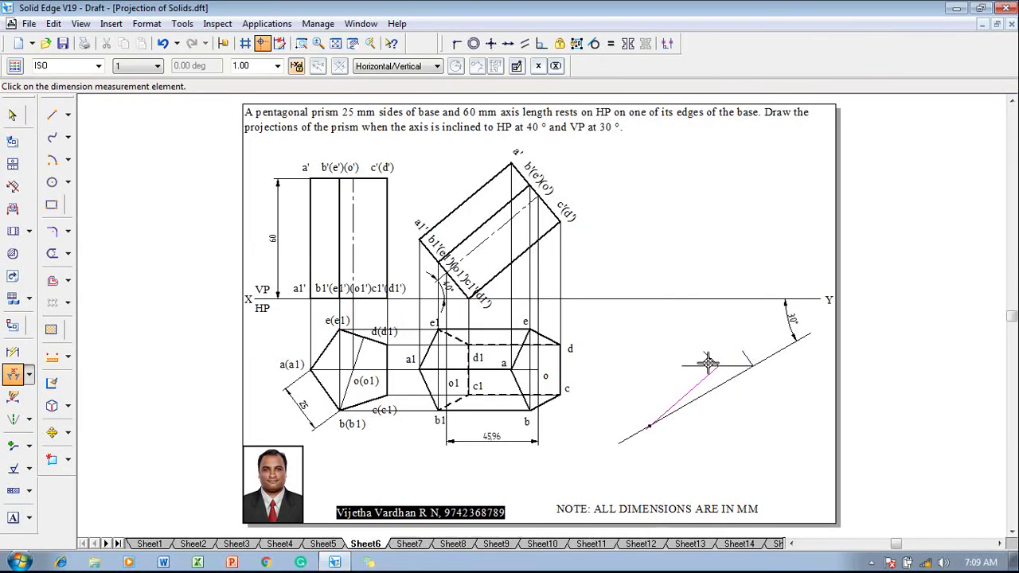
{"action": "left_click", "coordinate": [729, 300]}
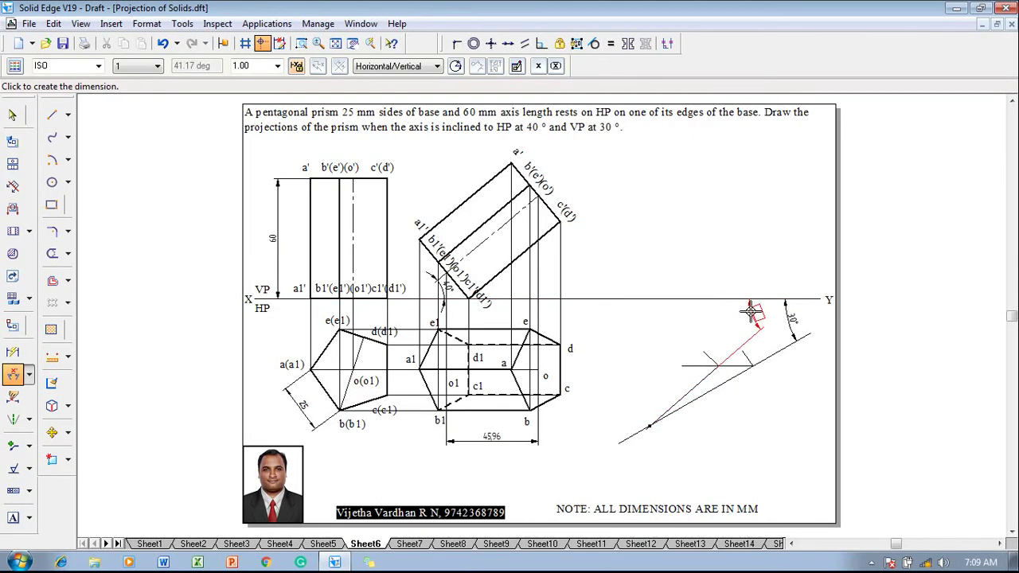
{"action": "left_click", "coordinate": [750, 311]}
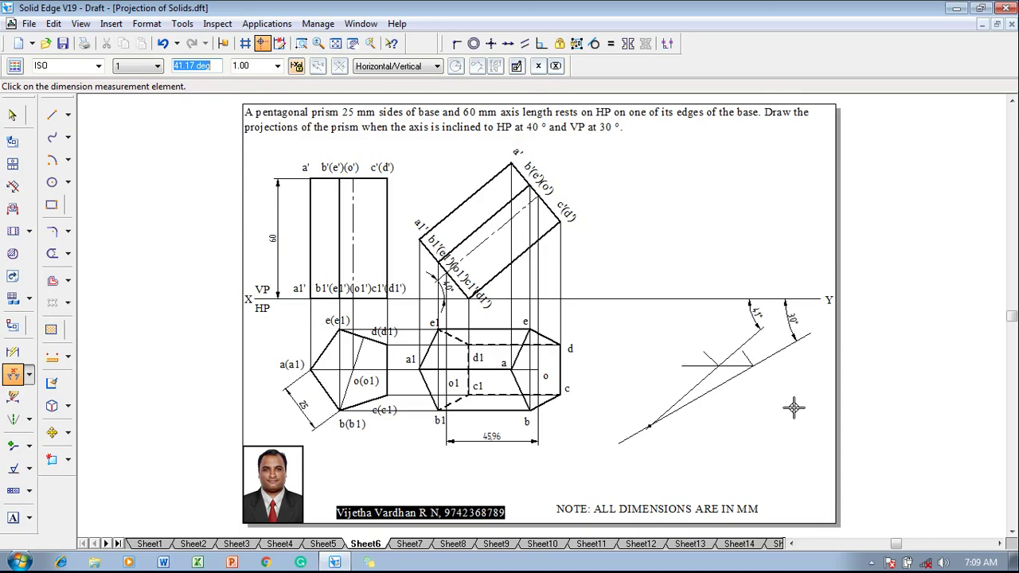
{"action": "key", "text": "Escape"}
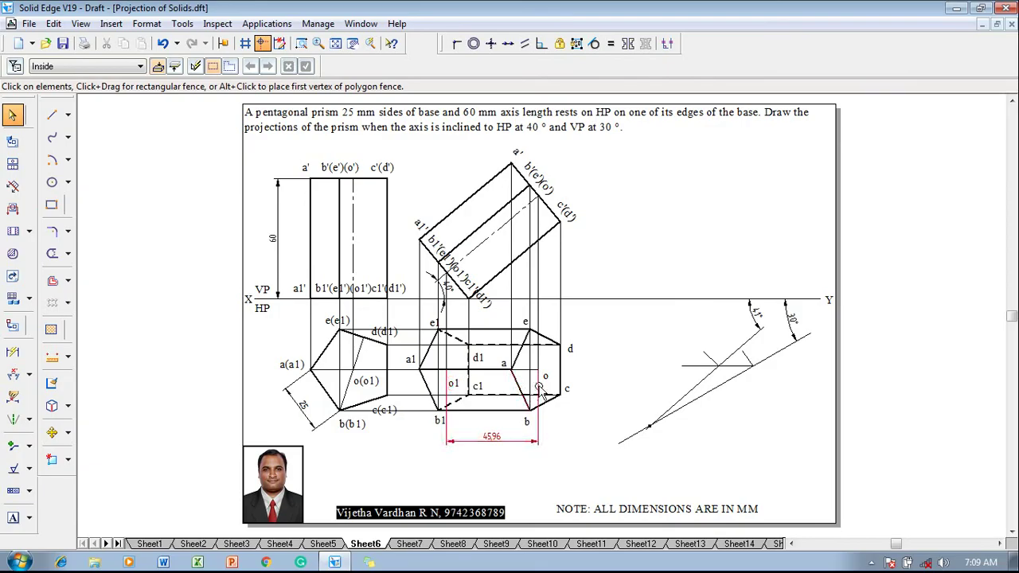
- Try to move the second top view with its labels onto the marked axis point, and undo the move
{"action": "left_click", "coordinate": [559, 368]}
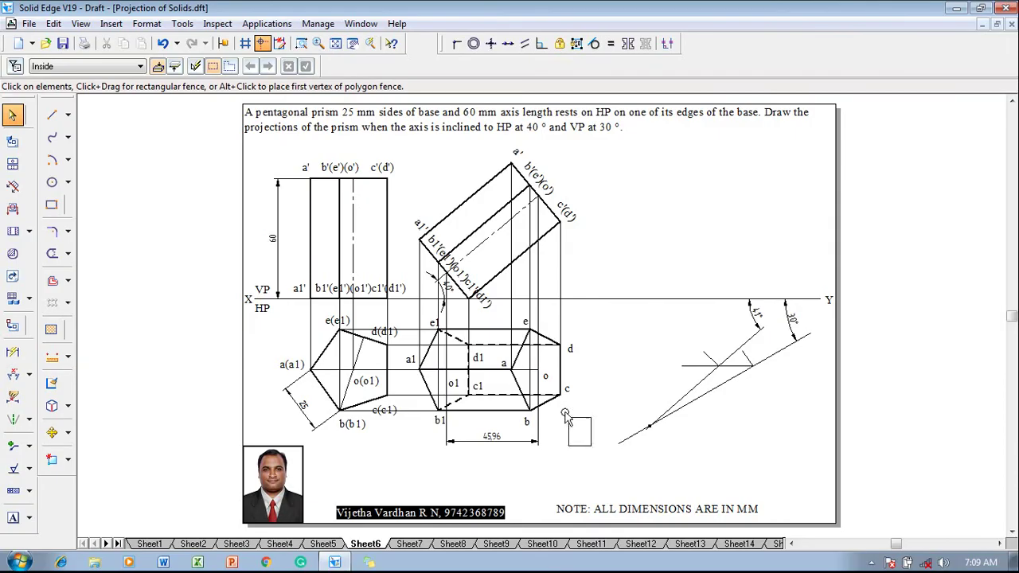
{"action": "left_click_drag", "start_coordinate": [565, 418], "coordinate": [400, 309]}
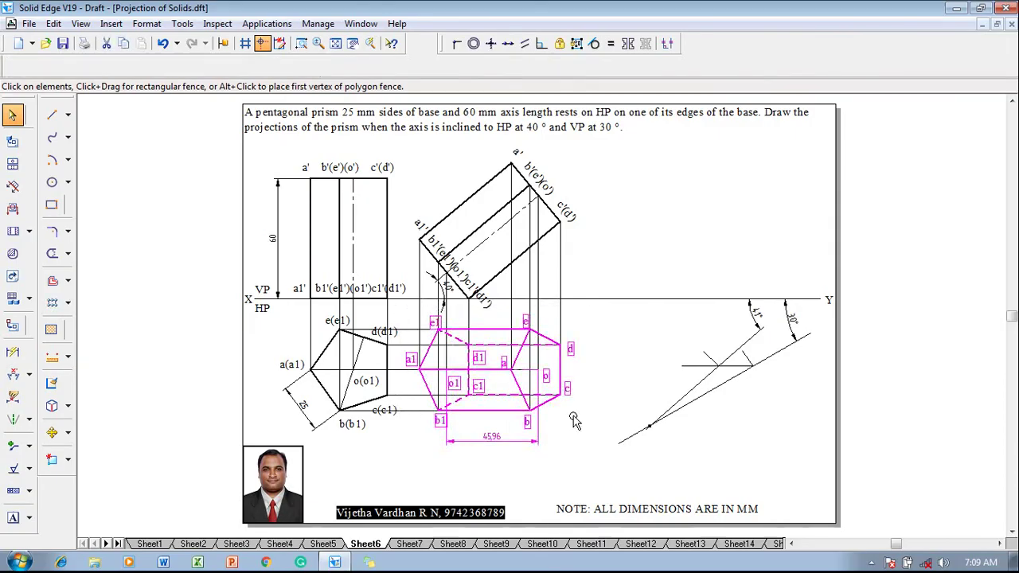
{"action": "left_click", "coordinate": [52, 434]}
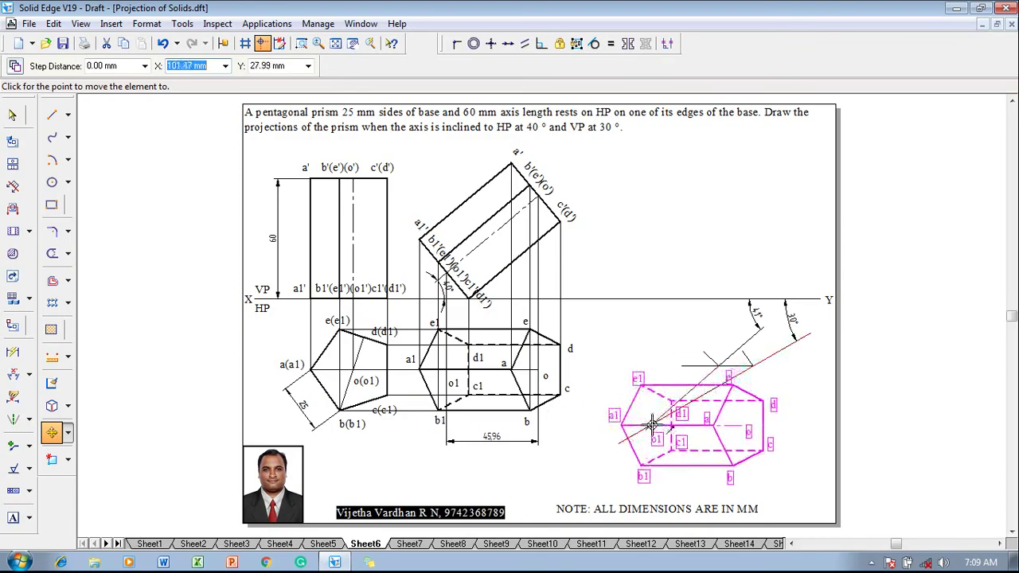
{"action": "left_click", "coordinate": [651, 424]}
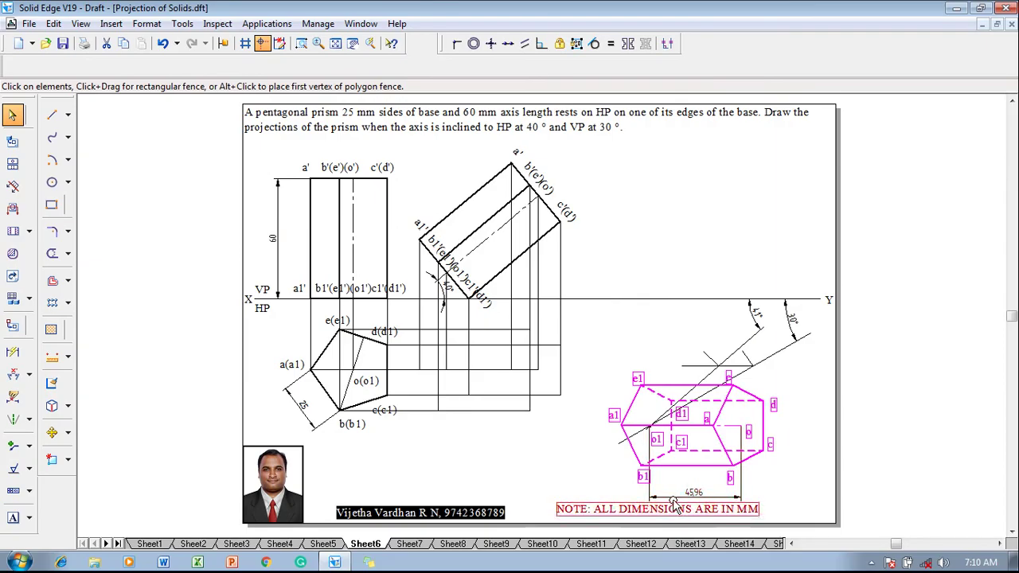
{"action": "key", "text": "ctrl+z"}
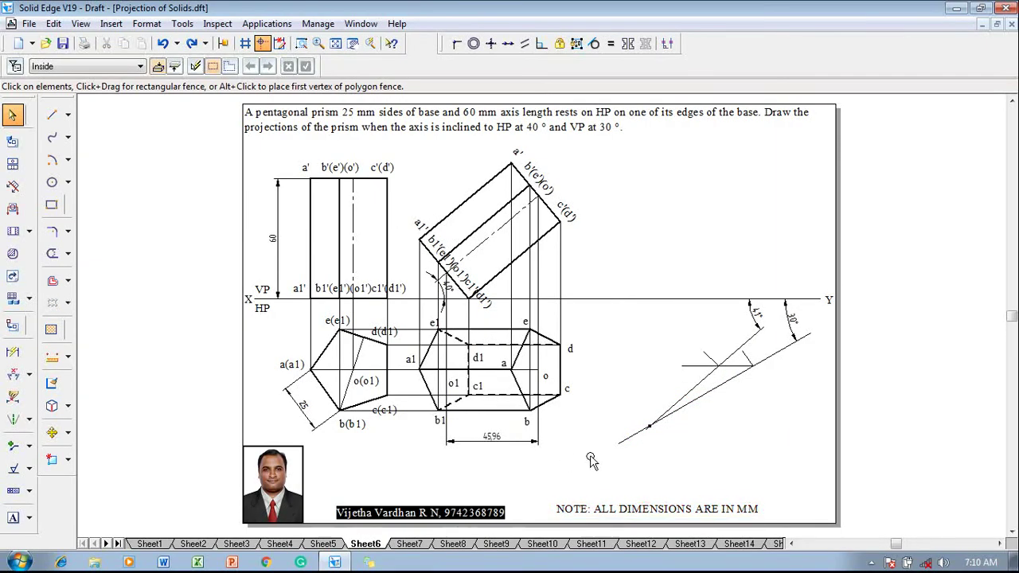
- Copy the second top view with its labels so that o1 lies on the marked start point of the apparent axis line
{"action": "left_click_drag", "start_coordinate": [591, 461], "coordinate": [390, 300]}
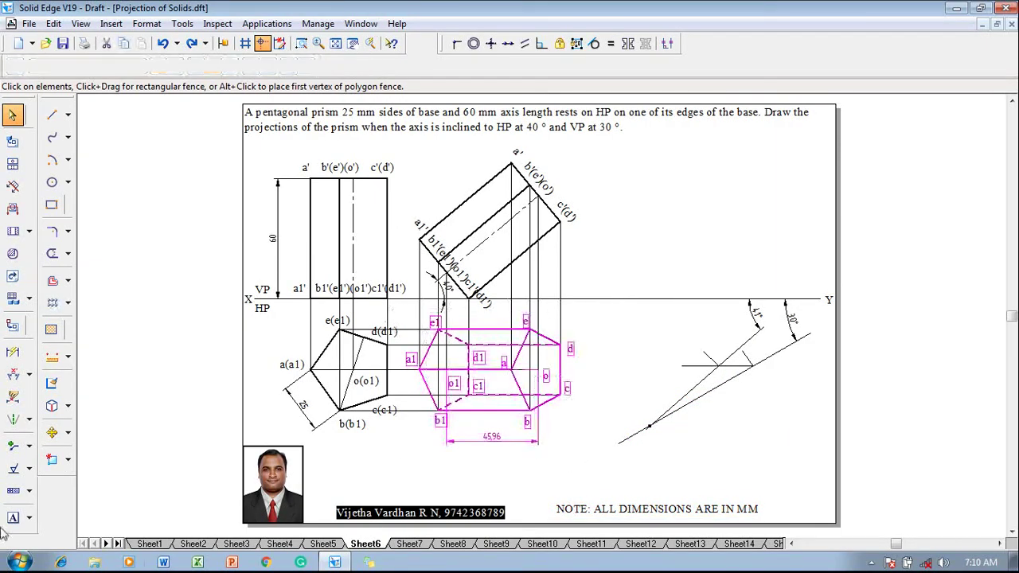
{"action": "left_click", "coordinate": [52, 434]}
{"action": "left_click", "coordinate": [16, 66]}
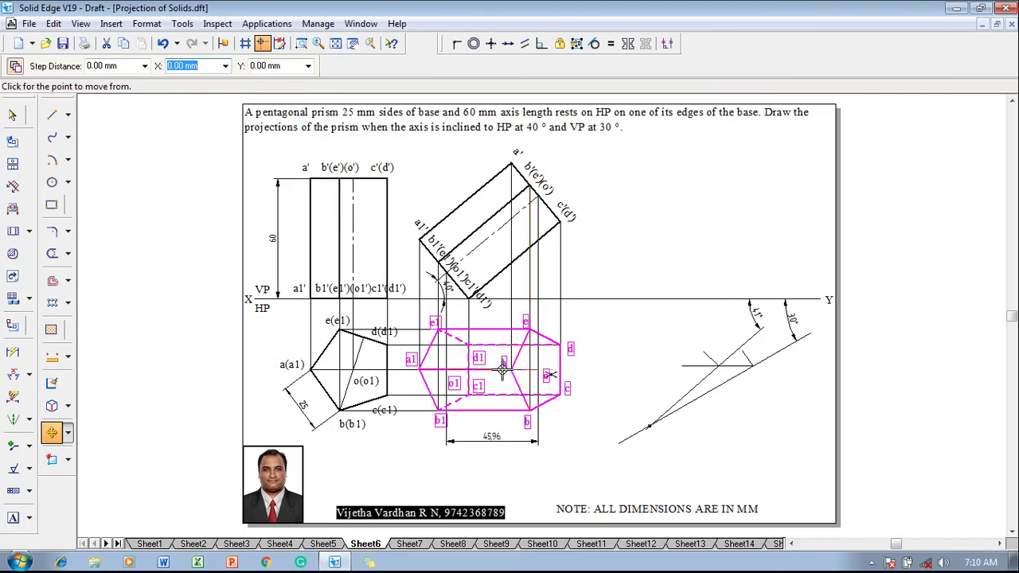
{"action": "left_click", "coordinate": [452, 366]}
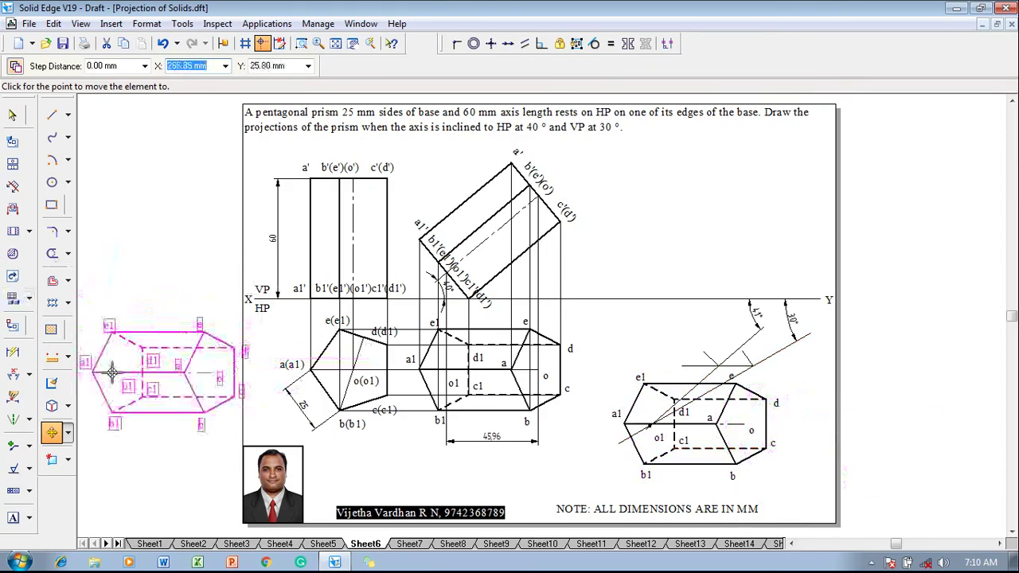
- Rotate the copied top view about o1 until its axis lies along the 41° apparent axis line
{"action": "left_click", "coordinate": [68, 432]}
{"action": "left_click", "coordinate": [106, 446]}
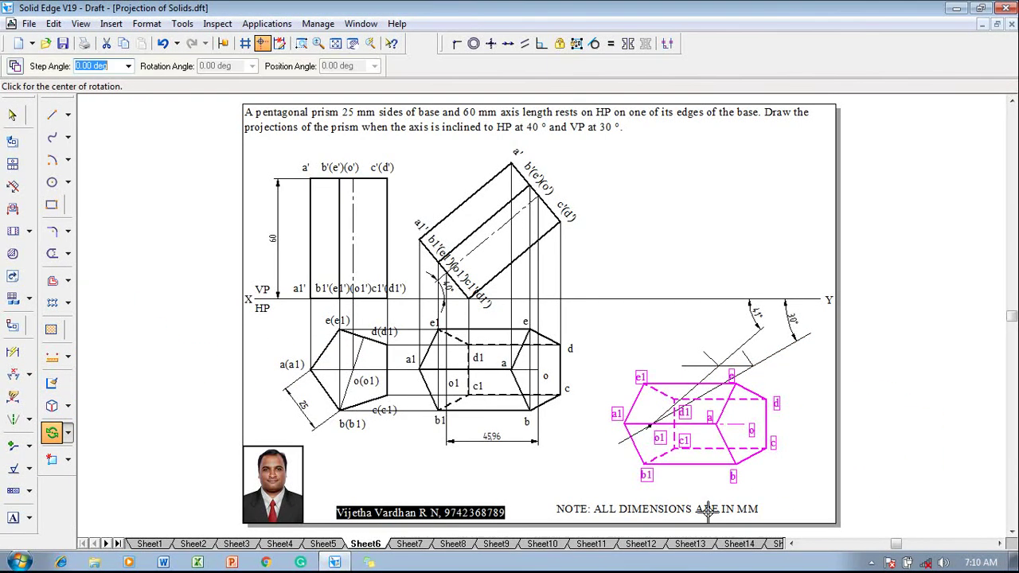
{"action": "left_click", "coordinate": [651, 426]}
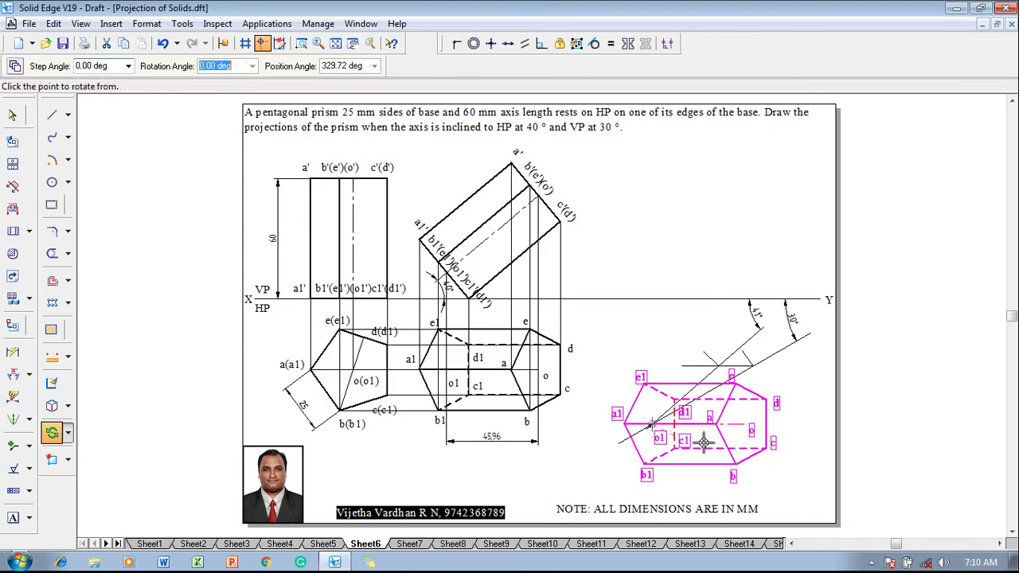
{"action": "left_click", "coordinate": [744, 424]}
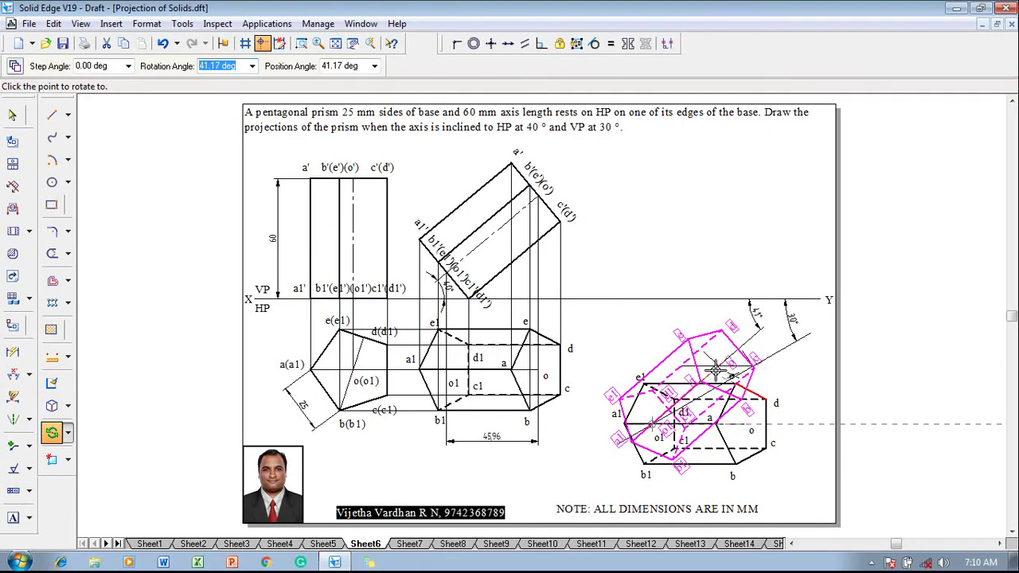
{"action": "left_click", "coordinate": [716, 369]}
{"action": "key", "text": "Escape"}
{"action": "key", "text": "Escape"}
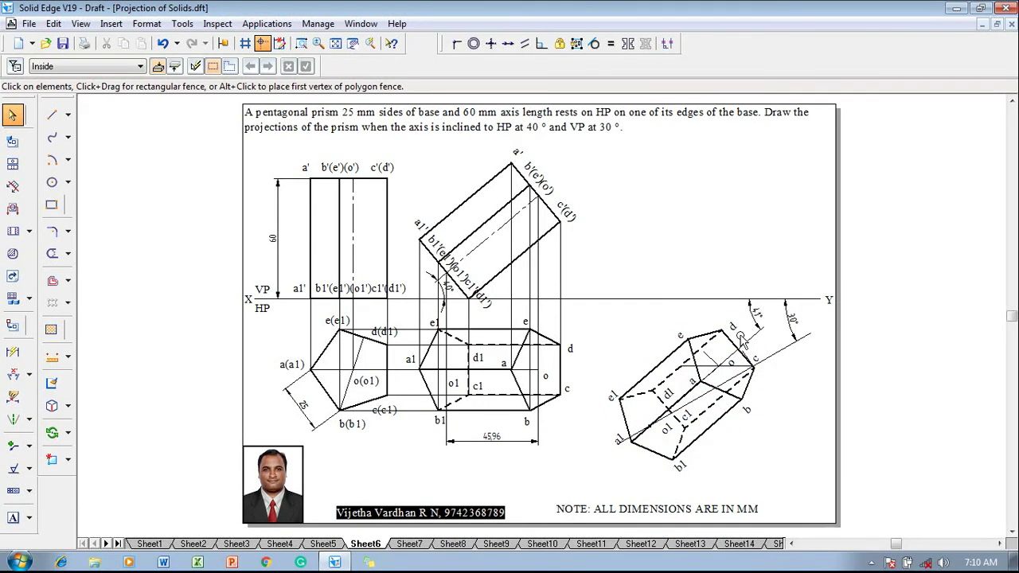
- Draw thin vertical projectors from c and d of the rotated top view up to a horizontal locus from c'(d')
{"action": "left_click", "coordinate": [52, 115]}
{"action": "left_click", "coordinate": [142, 66]}
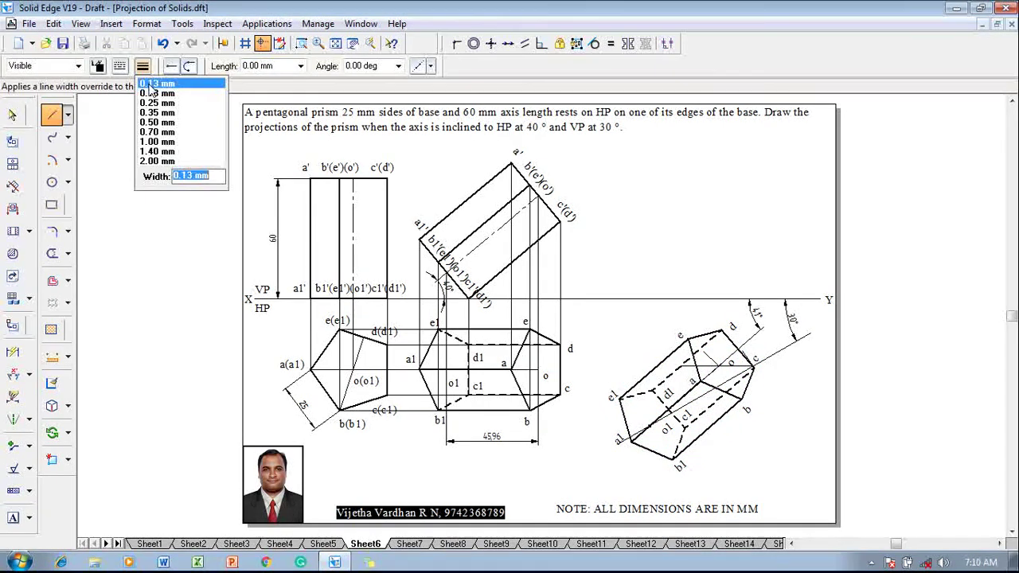
{"action": "left_click", "coordinate": [152, 92]}
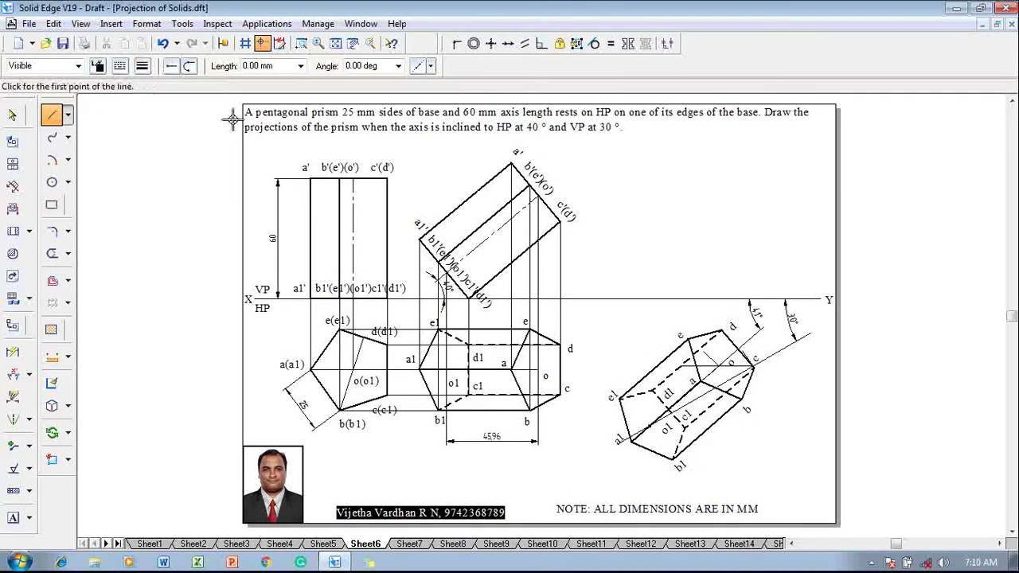
{"action": "left_click", "coordinate": [753, 368]}
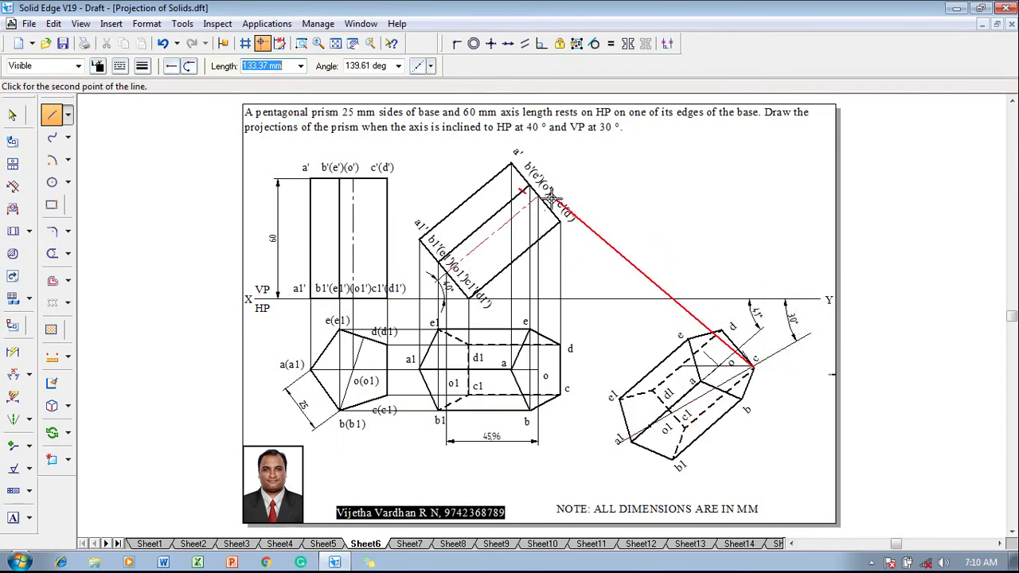
{"action": "left_click", "coordinate": [754, 223]}
{"action": "left_click", "coordinate": [560, 223]}
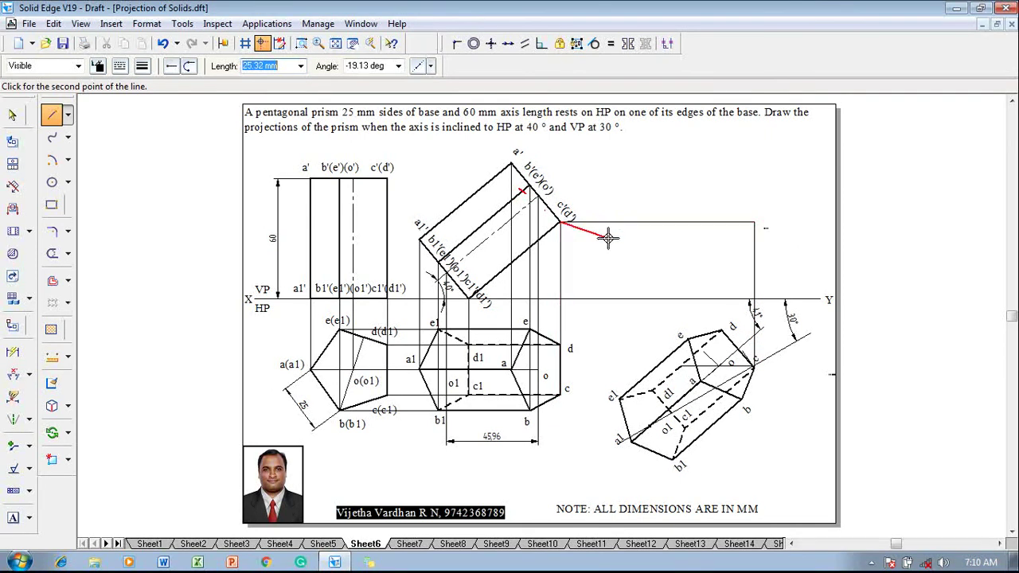
{"action": "key", "text": "Escape"}
{"action": "left_click", "coordinate": [723, 329]}
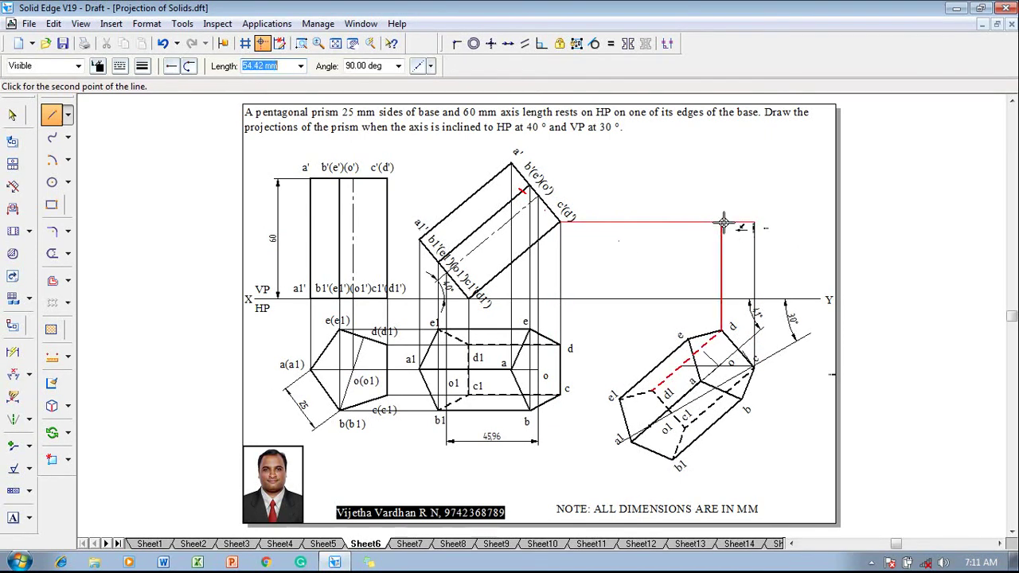
{"action": "left_click", "coordinate": [721, 223]}
{"action": "key", "text": "Escape"}
- Draw vertical projectors from b and e of the rotated top view up to a horizontal locus from b'(e')
{"action": "left_click", "coordinate": [742, 397]}
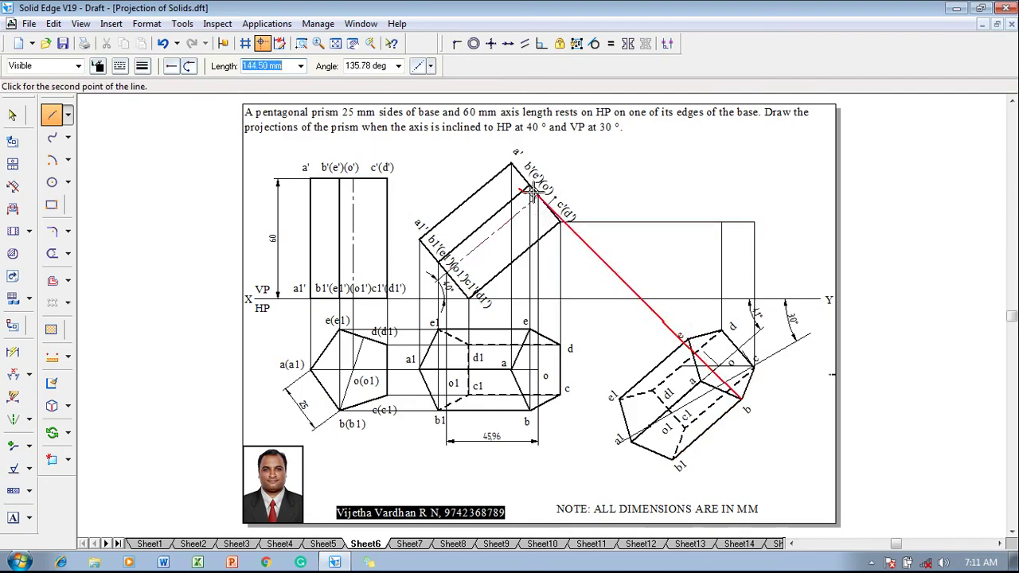
{"action": "left_click", "coordinate": [742, 185]}
{"action": "left_click", "coordinate": [529, 186]}
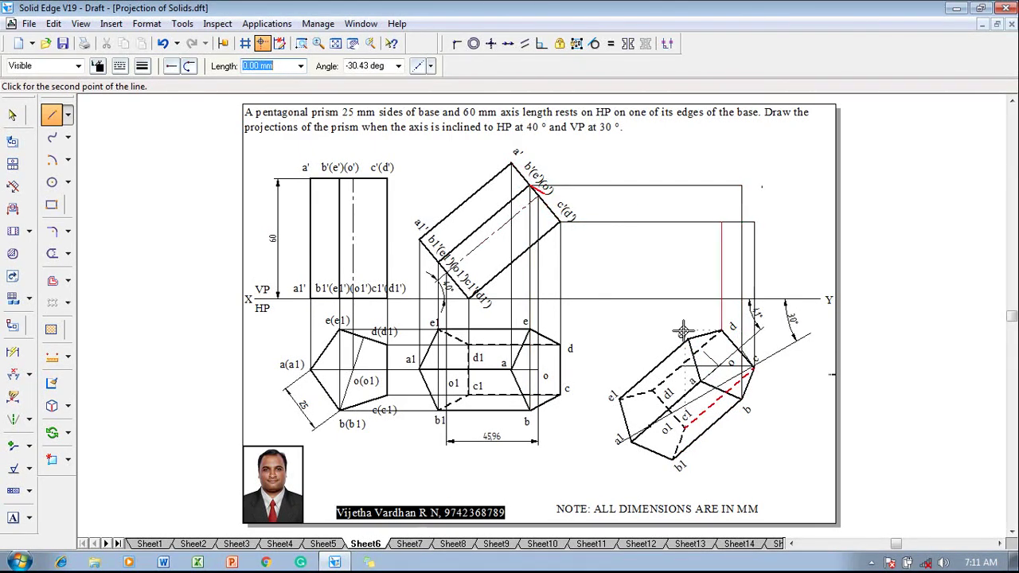
{"action": "left_click", "coordinate": [688, 185]}
{"action": "key", "text": "Escape"}
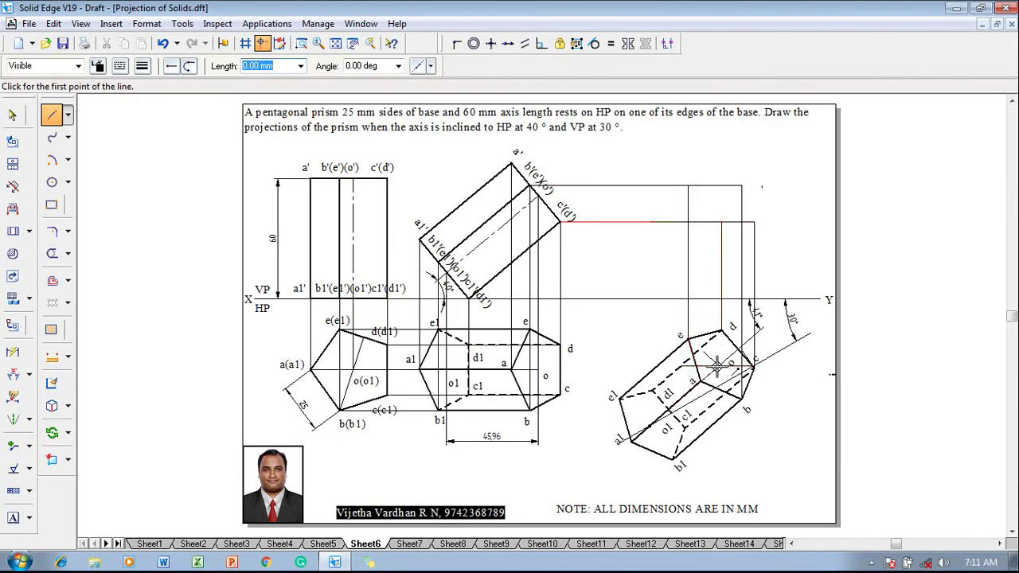
- Draw vertical projectors from o and a of the rotated top view, meeting horizontal loci from o' and a' respectively
{"action": "left_click", "coordinate": [721, 364]}
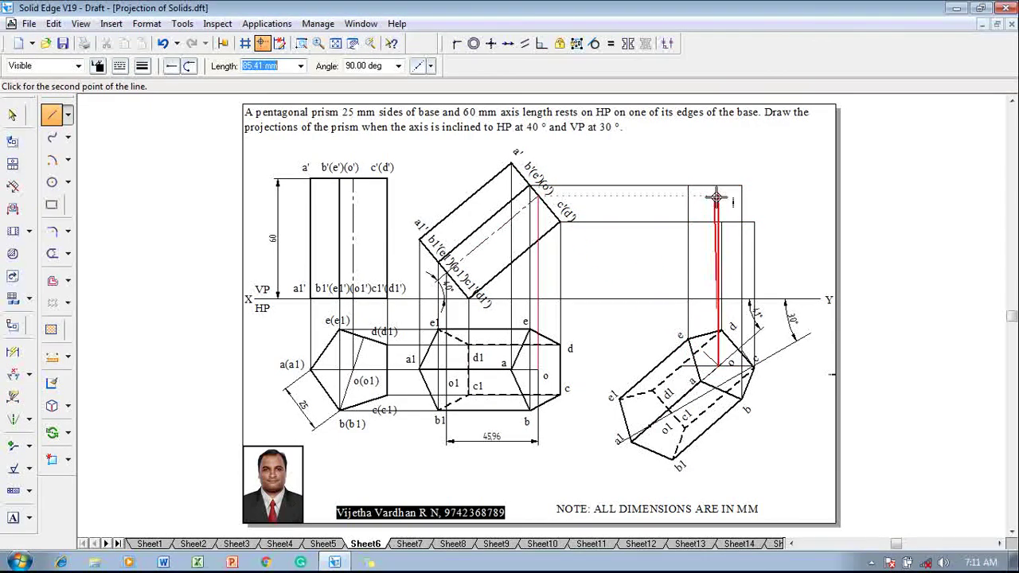
{"action": "left_click", "coordinate": [718, 195]}
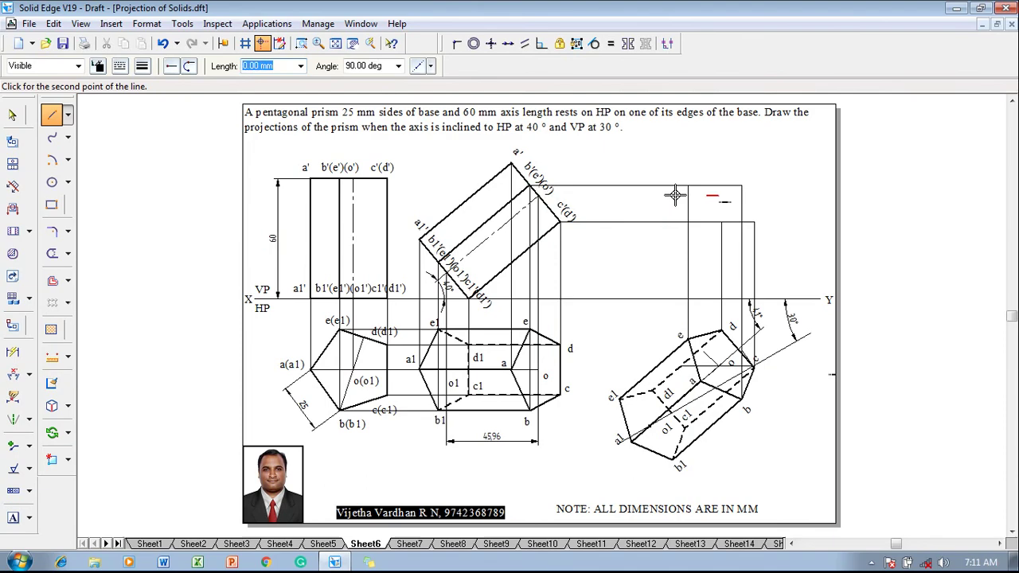
{"action": "left_click", "coordinate": [541, 197]}
{"action": "right_click", "coordinate": [542, 197]}
{"action": "left_click", "coordinate": [699, 381]}
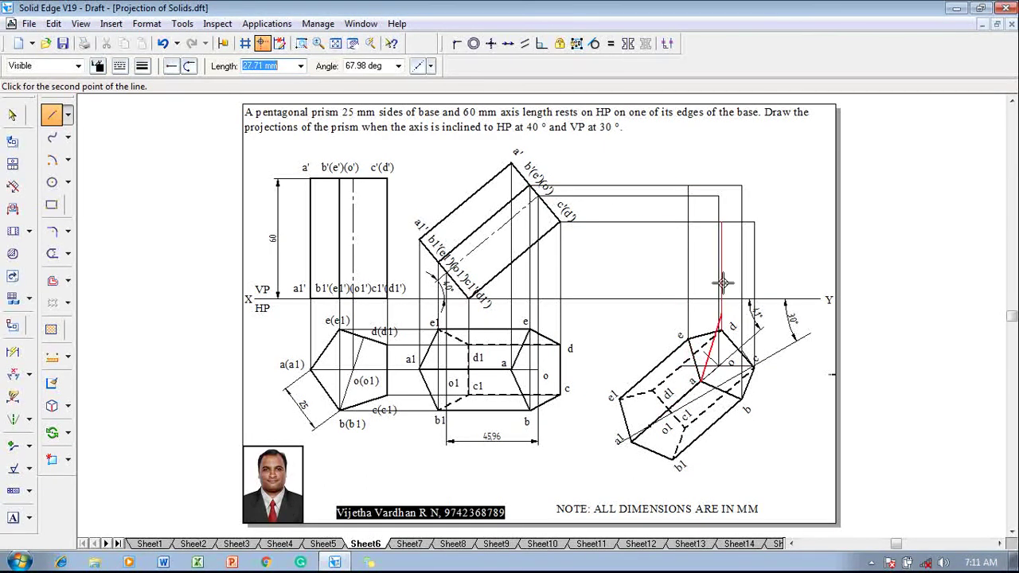
{"action": "left_click", "coordinate": [701, 163]}
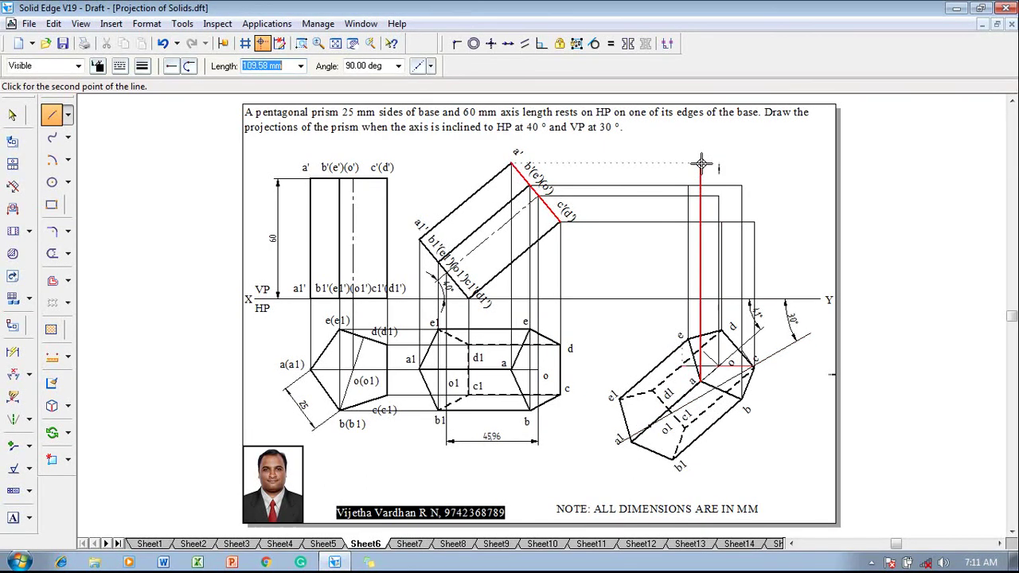
{"action": "left_click", "coordinate": [514, 164]}
{"action": "right_click", "coordinate": [597, 223]}
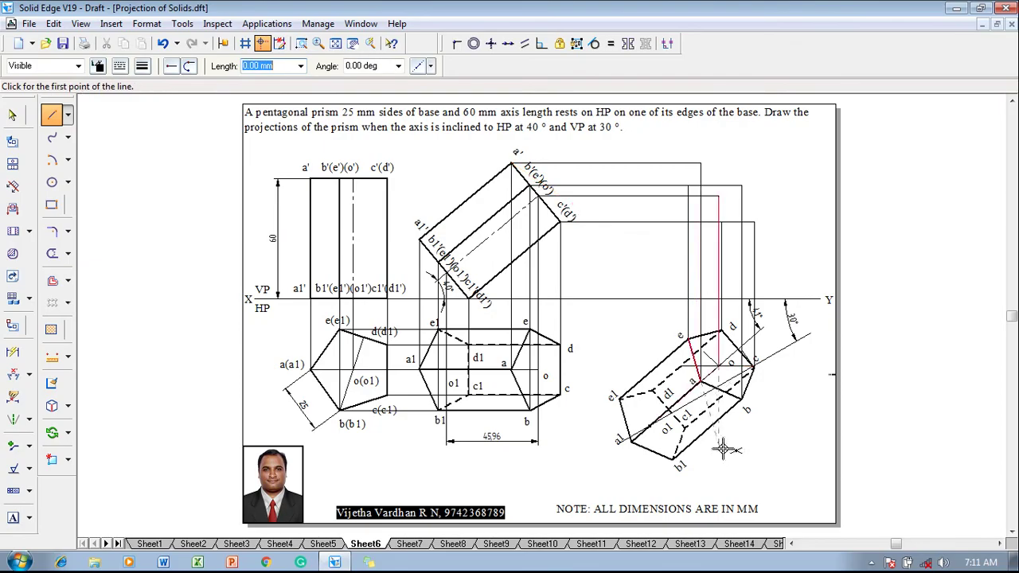
- Draw vertical projectors from c1 and d1 of the rotated top view up to the XY line
{"action": "left_click", "coordinate": [682, 427]}
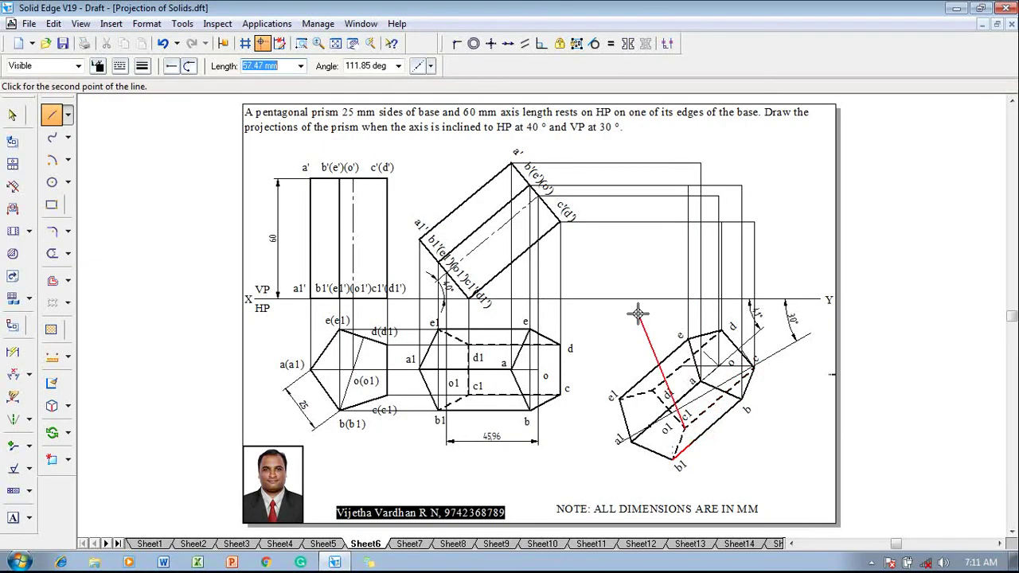
{"action": "left_click", "coordinate": [682, 301]}
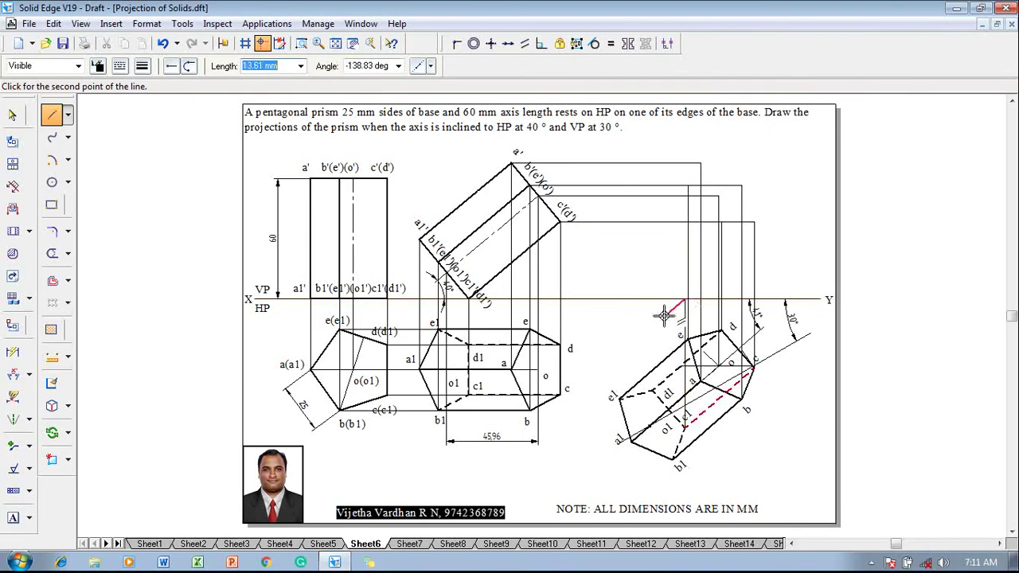
{"action": "left_click", "coordinate": [652, 390]}
{"action": "left_click", "coordinate": [652, 301]}
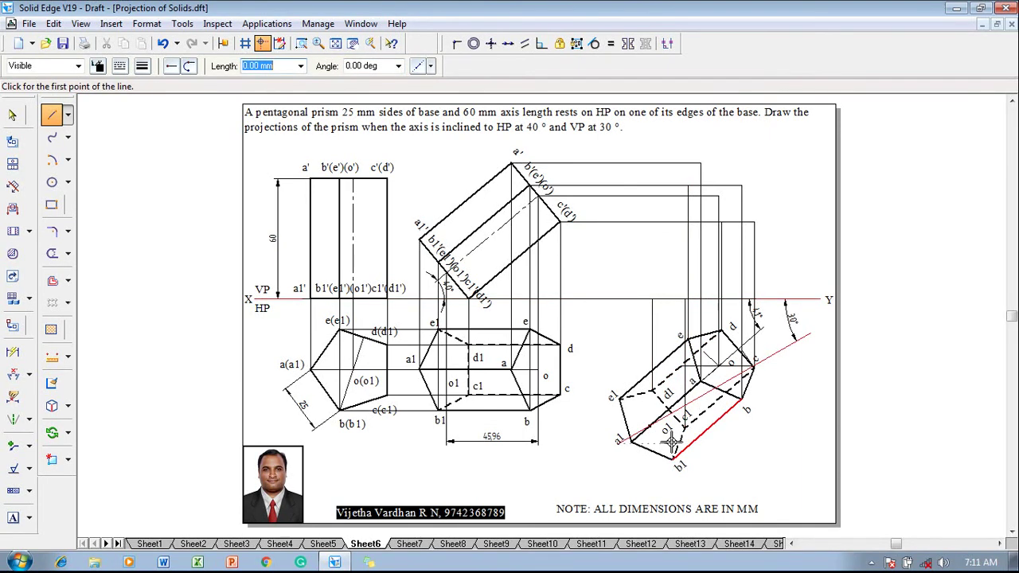
- Draw vertical projectors from b1 and e1 of the rotated top view up to a horizontal locus from b1'(e1')
{"action": "left_click", "coordinate": [673, 460]}
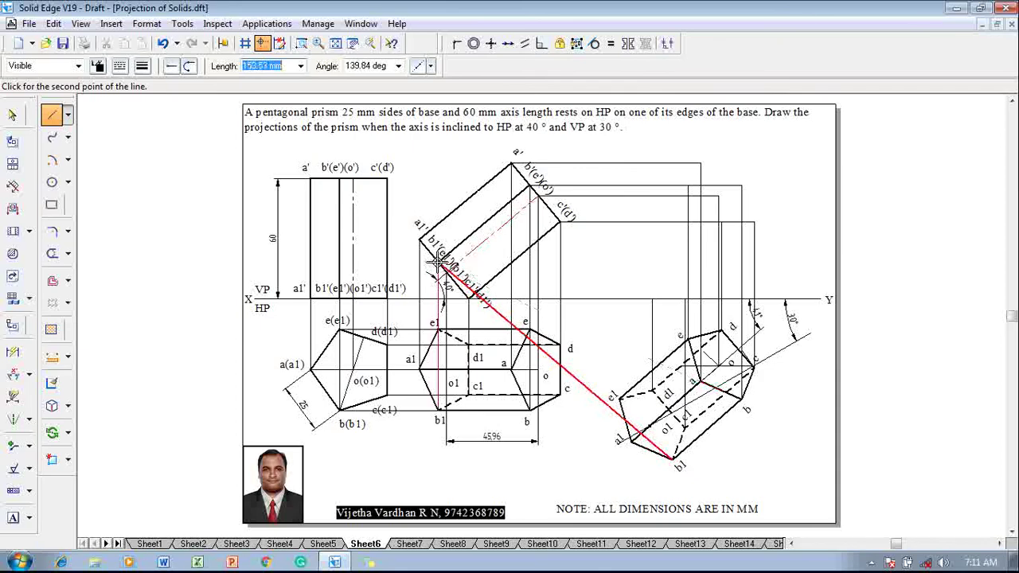
{"action": "left_click", "coordinate": [673, 262]}
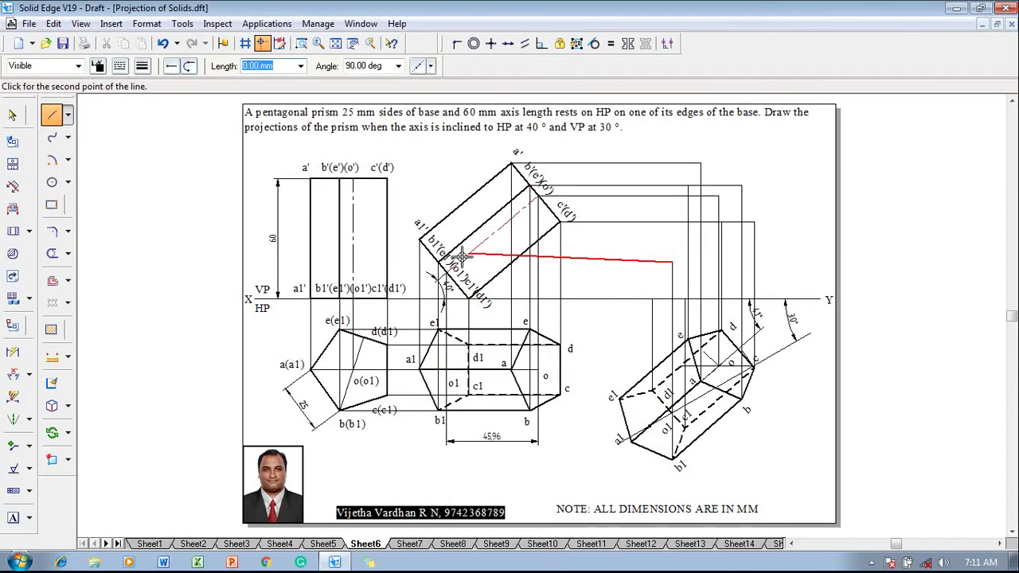
{"action": "left_click", "coordinate": [442, 261]}
{"action": "left_click", "coordinate": [618, 396]}
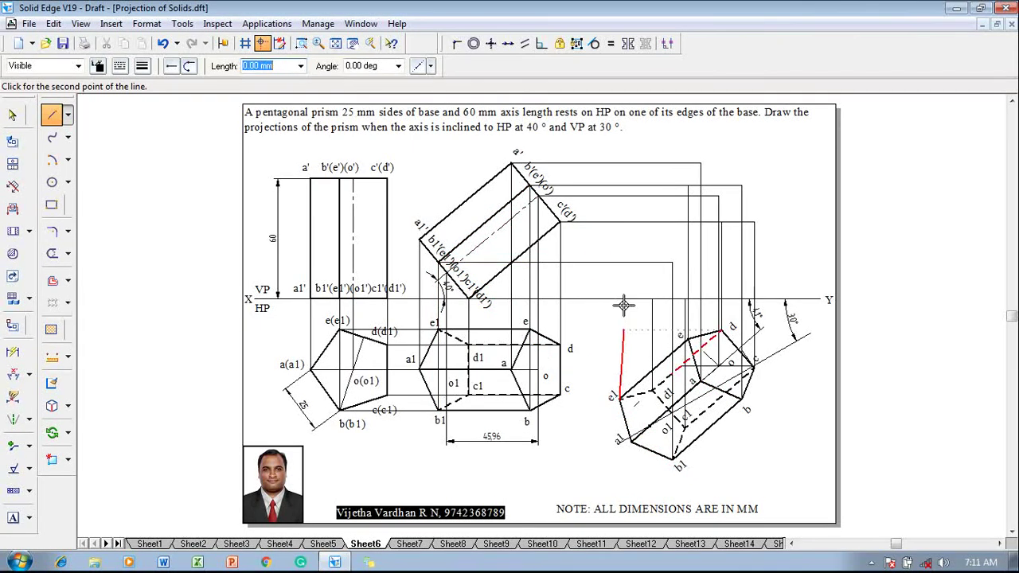
{"action": "left_click", "coordinate": [618, 262]}
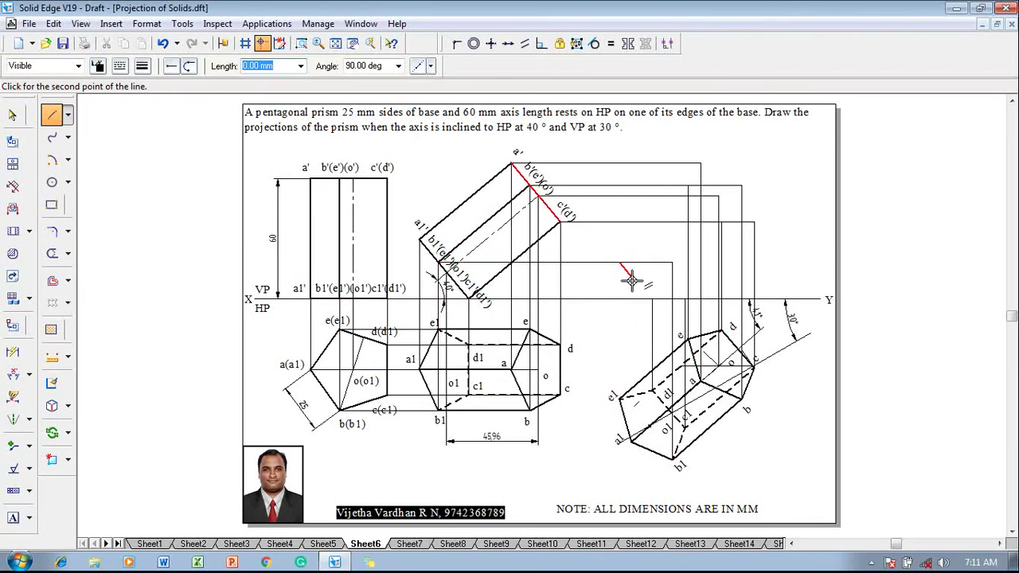
- Draw a vertical projector from o1 of the rotated top view up to a horizontal locus from o1'
{"action": "left_click", "coordinate": [651, 424]}
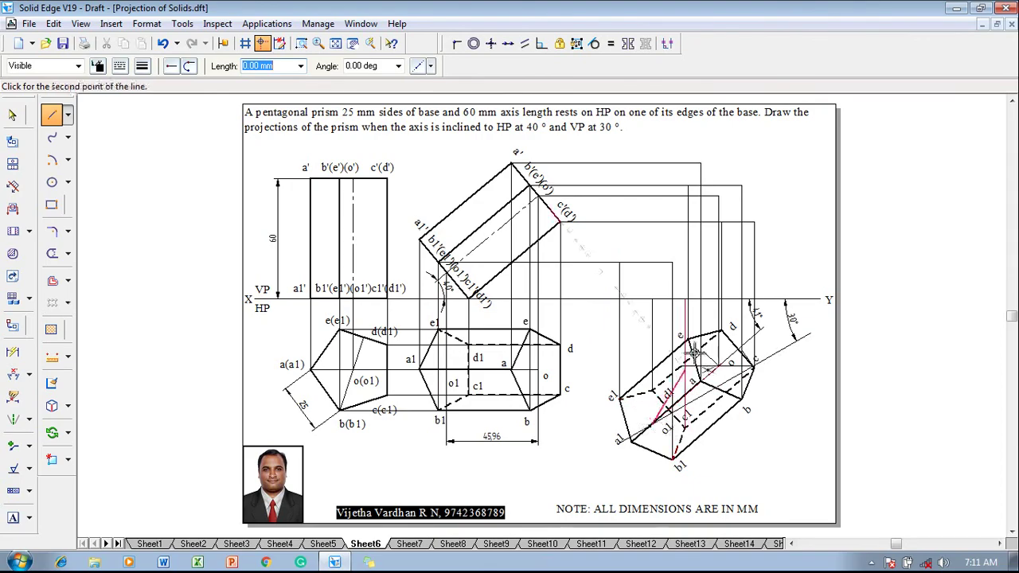
{"action": "right_click", "coordinate": [672, 495]}
{"action": "left_click", "coordinate": [650, 426]}
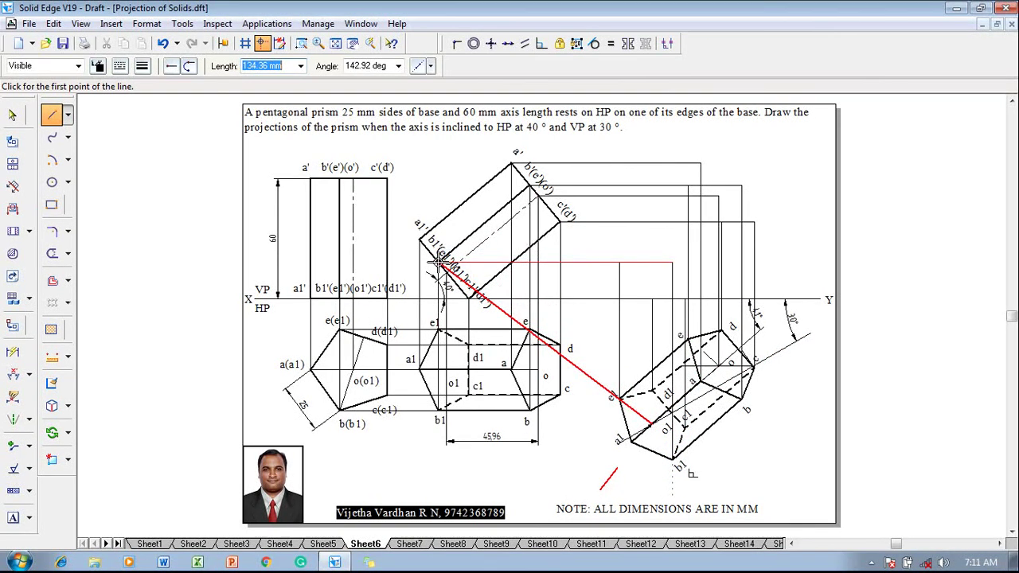
{"action": "left_click", "coordinate": [651, 274]}
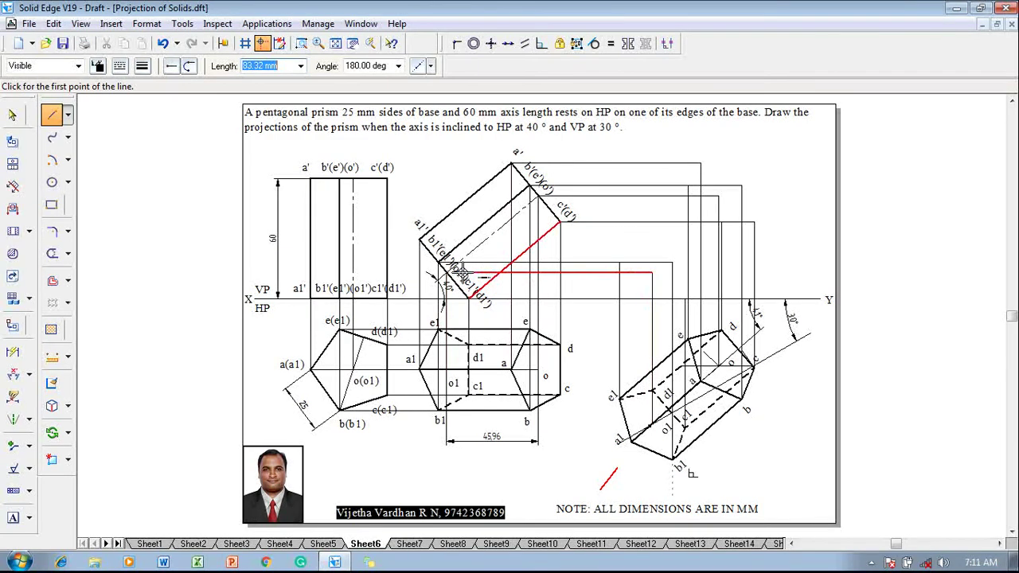
{"action": "right_click", "coordinate": [446, 271]}
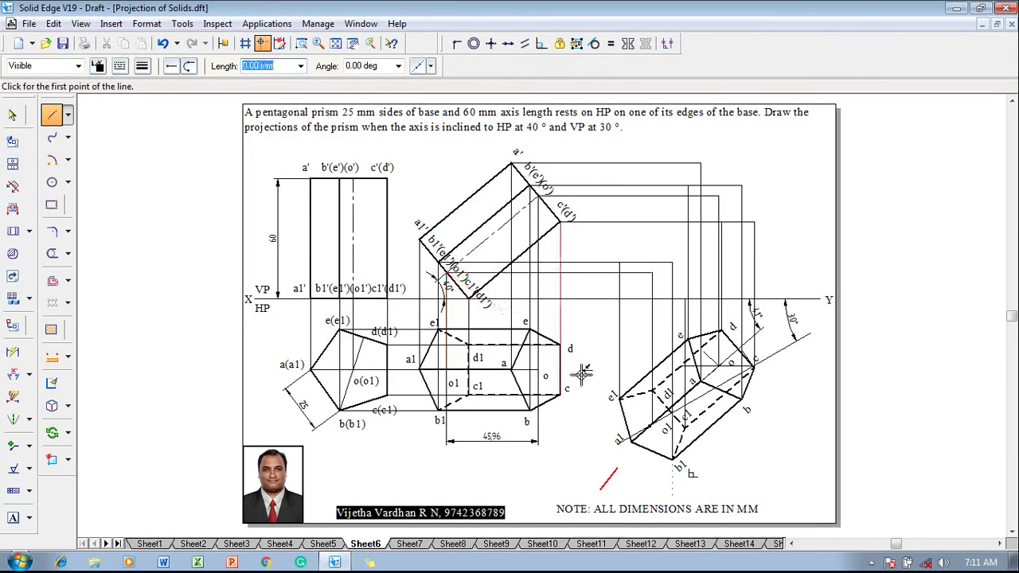
- Draw a vertical projector from a1 of the rotated top view up to a horizontal locus from a1'
{"action": "left_click", "coordinate": [628, 441]}
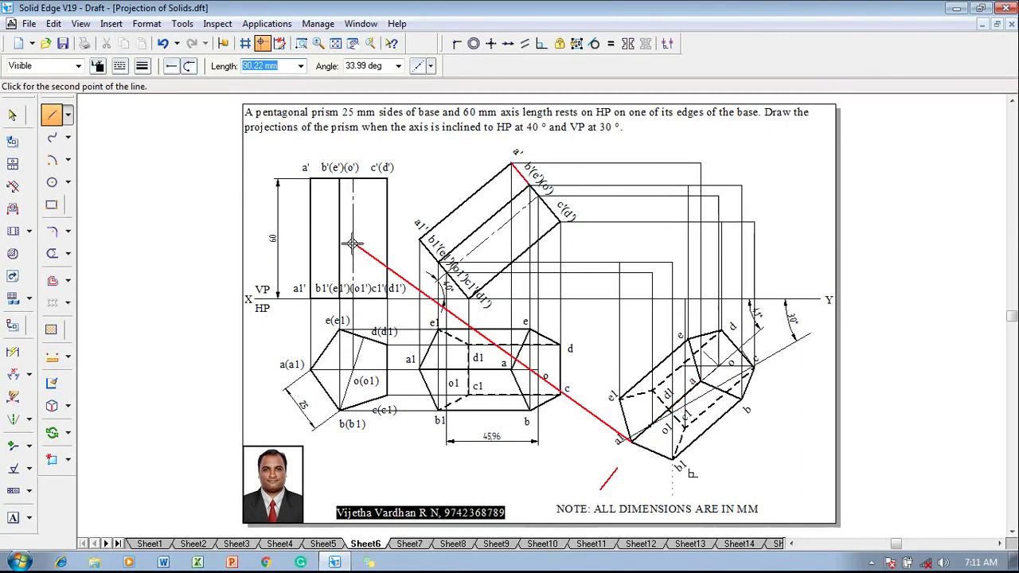
{"action": "left_click", "coordinate": [631, 240]}
{"action": "right_click", "coordinate": [567, 294]}
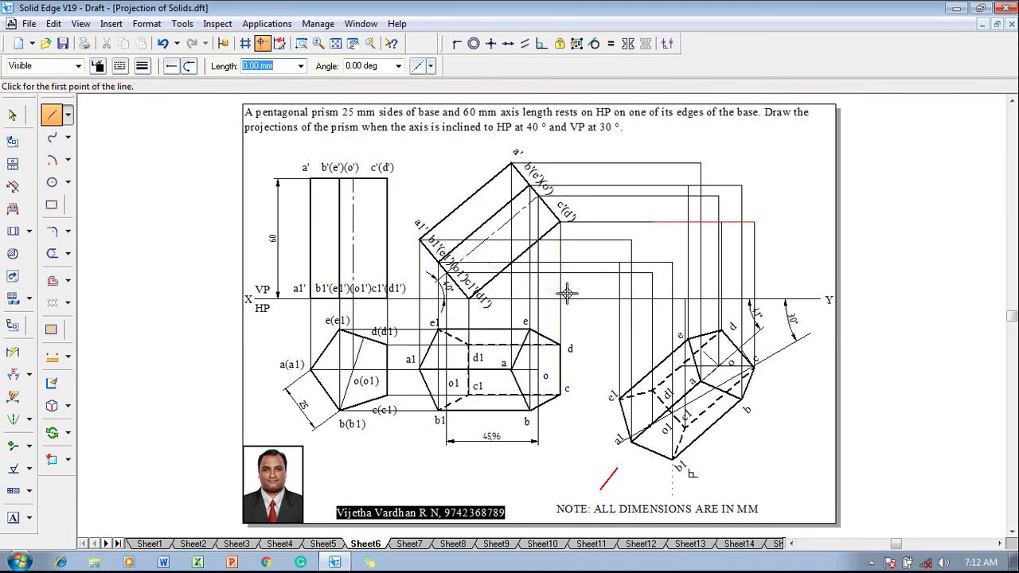
{"action": "key", "text": "Escape"}
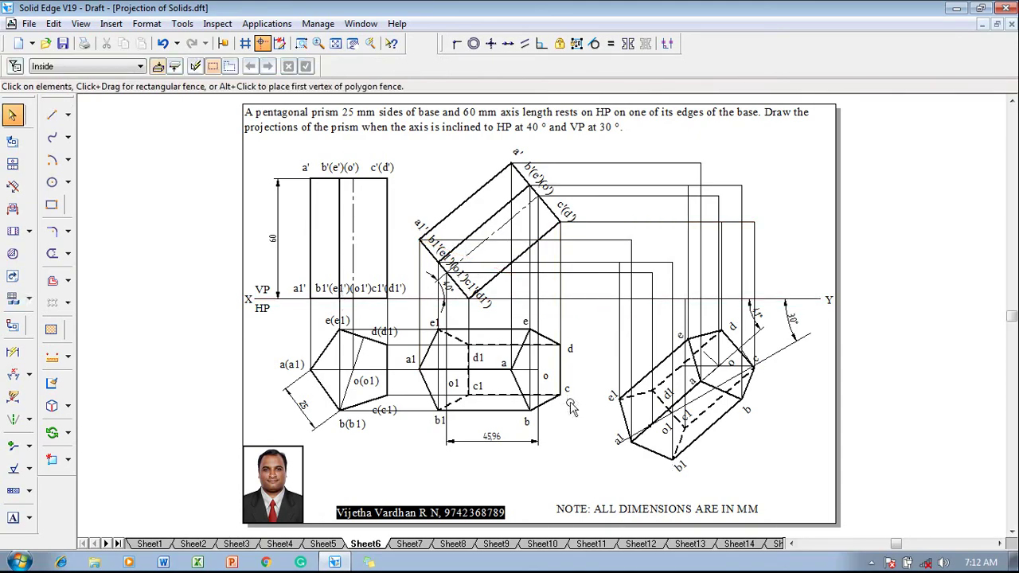
- Label the projected points a1', b1' and c1' in the final front view
{"action": "left_click", "coordinate": [12, 518]}
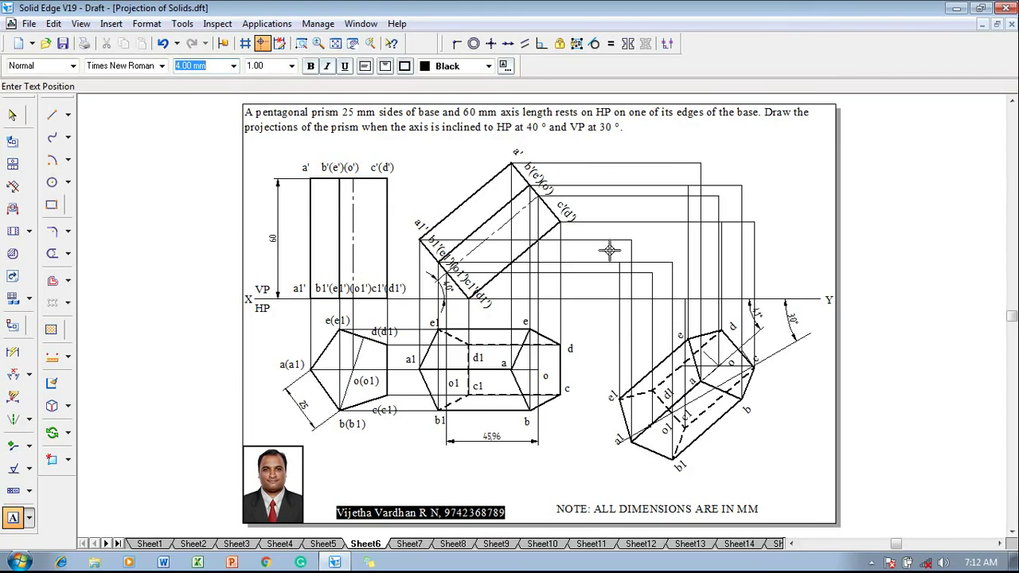
{"action": "left_click", "coordinate": [635, 231]}
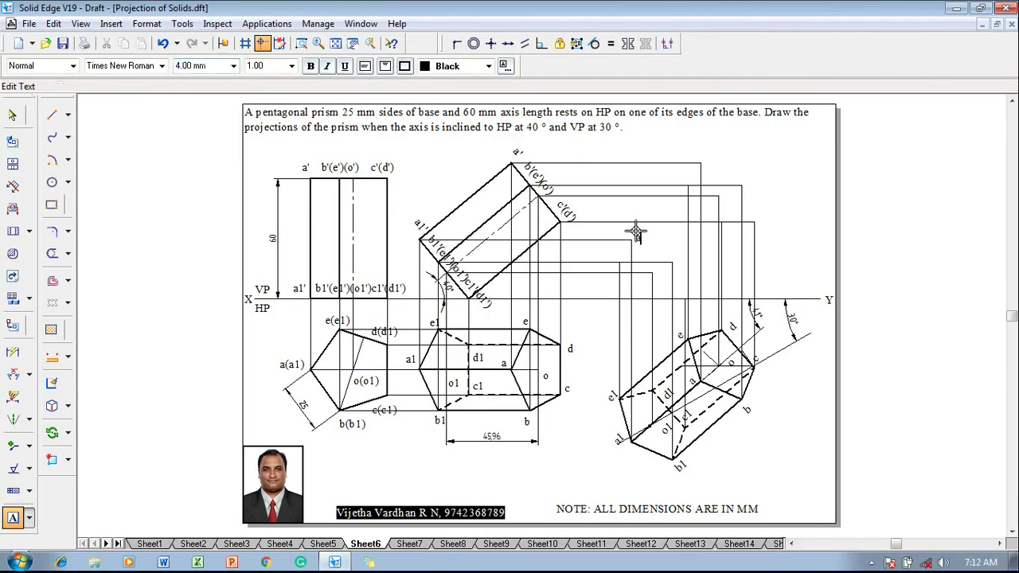
{"action": "type", "text": "a1'"}
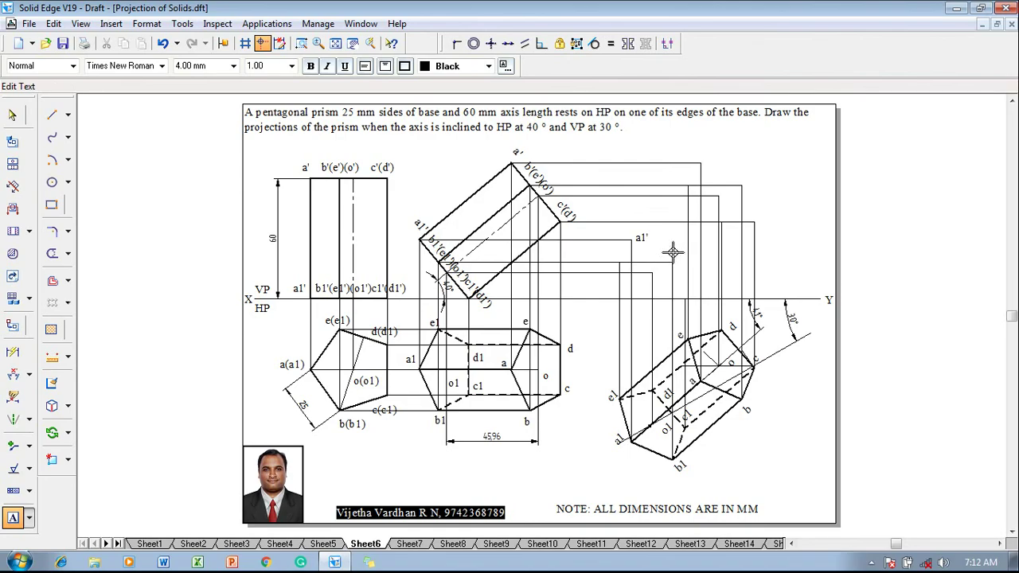
{"action": "left_click", "coordinate": [672, 253]}
{"action": "type", "text": "b1'"}
{"action": "left_click", "coordinate": [675, 281]}
{"action": "type", "text": "c1"}
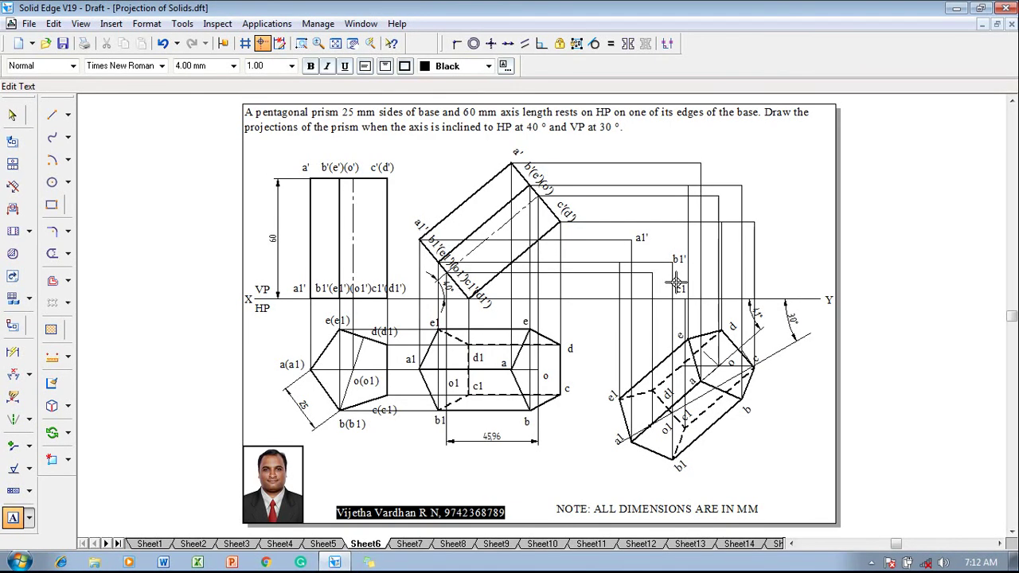
{"action": "type", "text": "'"}
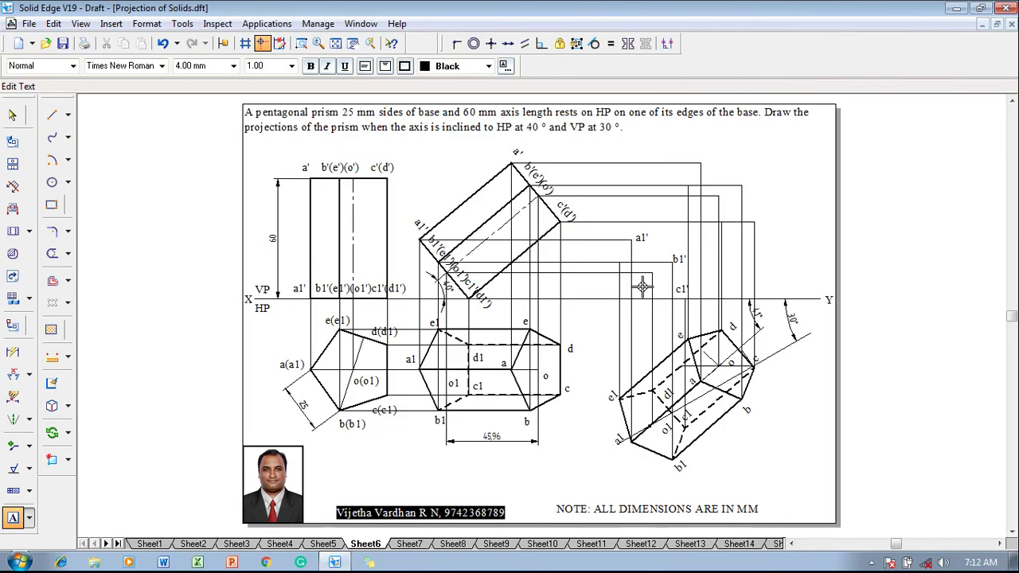
- Label the projected points d1', e1' and o1' of the lower base in the final front view
{"action": "left_click", "coordinate": [657, 283]}
{"action": "left_click", "coordinate": [657, 284]}
{"action": "type", "text": "d1"}
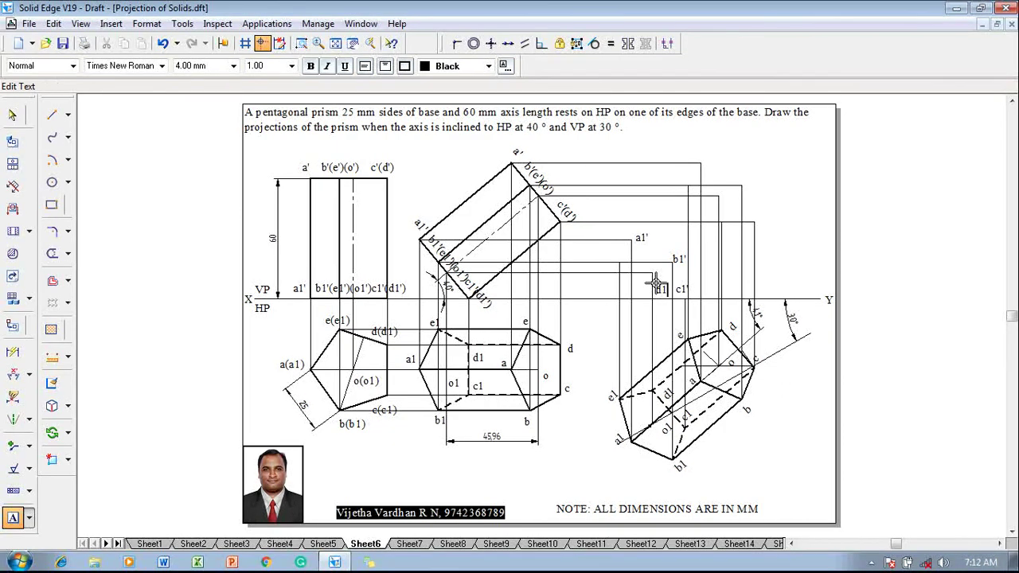
{"action": "type", "text": "'"}
{"action": "left_click", "coordinate": [611, 248]}
{"action": "type", "text": "e1'"}
- Label the upper base points a', b', c', d', e' and o' in the final front view
{"action": "left_click", "coordinate": [747, 175]}
{"action": "type", "text": "b"}
{"action": "left_click", "coordinate": [763, 215]}
{"action": "type", "text": "c'"}
{"action": "left_click", "coordinate": [727, 211]}
{"action": "type", "text": "d"}
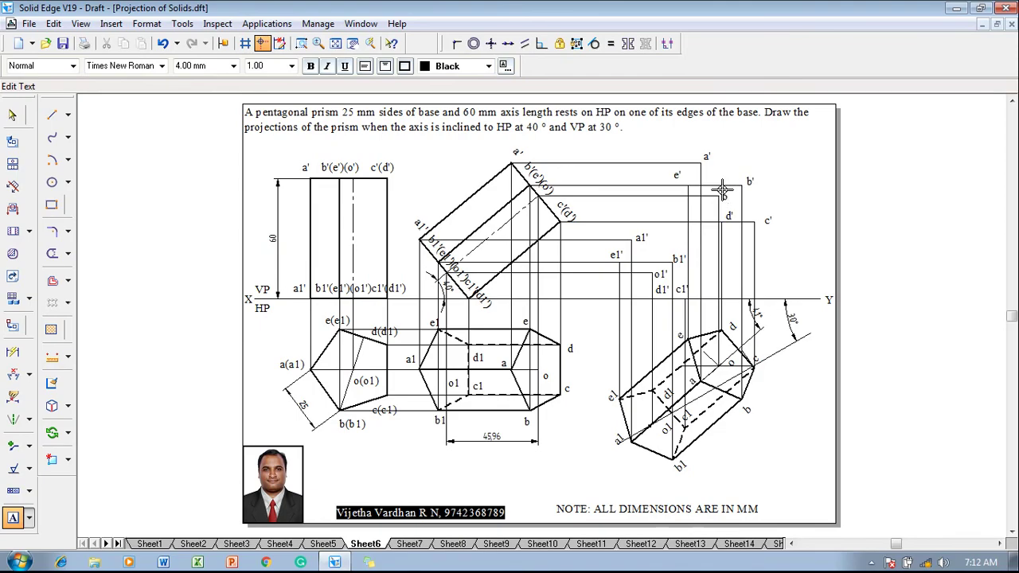
{"action": "key", "text": "Escape"}
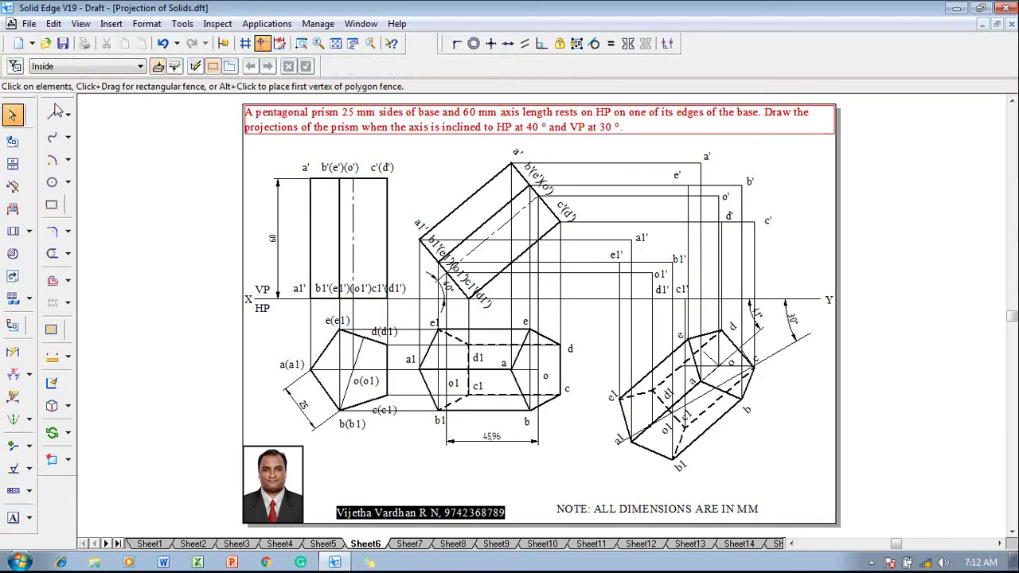
- Draw the outline from e1' through a1', a' and b' to c' with a continuous line 0.50 mm wide
{"action": "left_click", "coordinate": [53, 114]}
{"action": "left_click", "coordinate": [144, 67]}
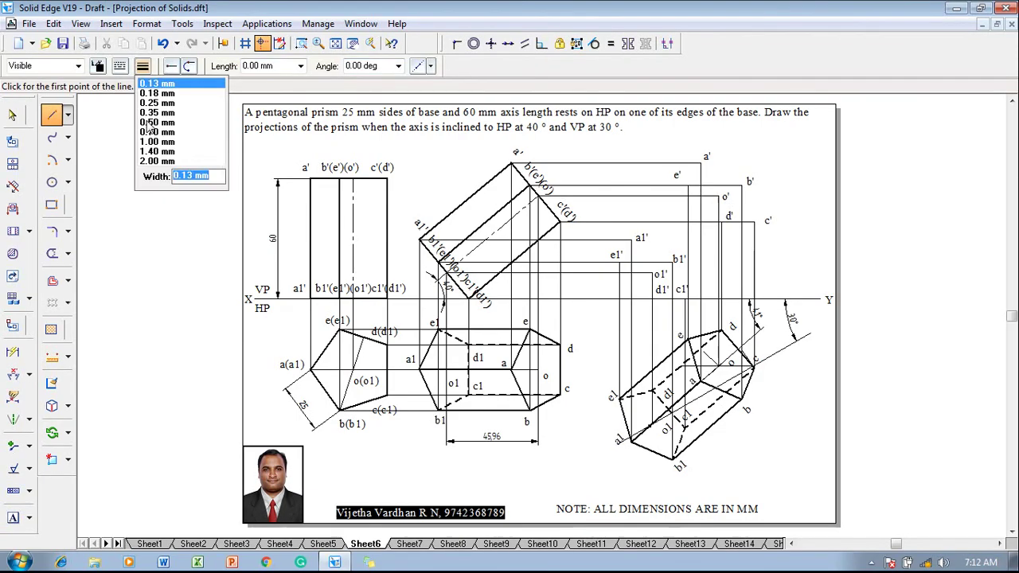
{"action": "left_click", "coordinate": [149, 125]}
{"action": "left_click", "coordinate": [120, 66]}
{"action": "left_click", "coordinate": [130, 89]}
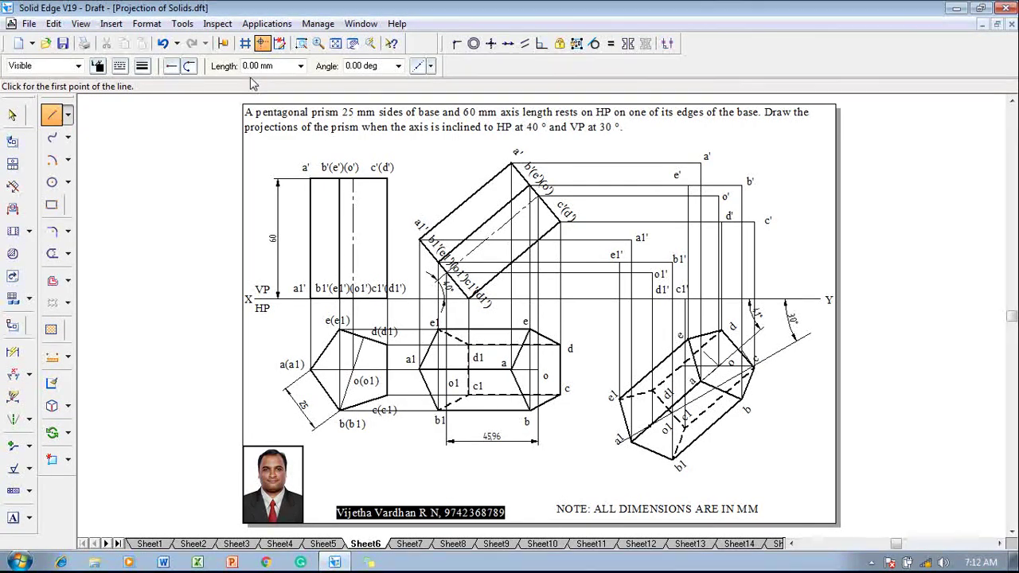
{"action": "left_click", "coordinate": [618, 262]}
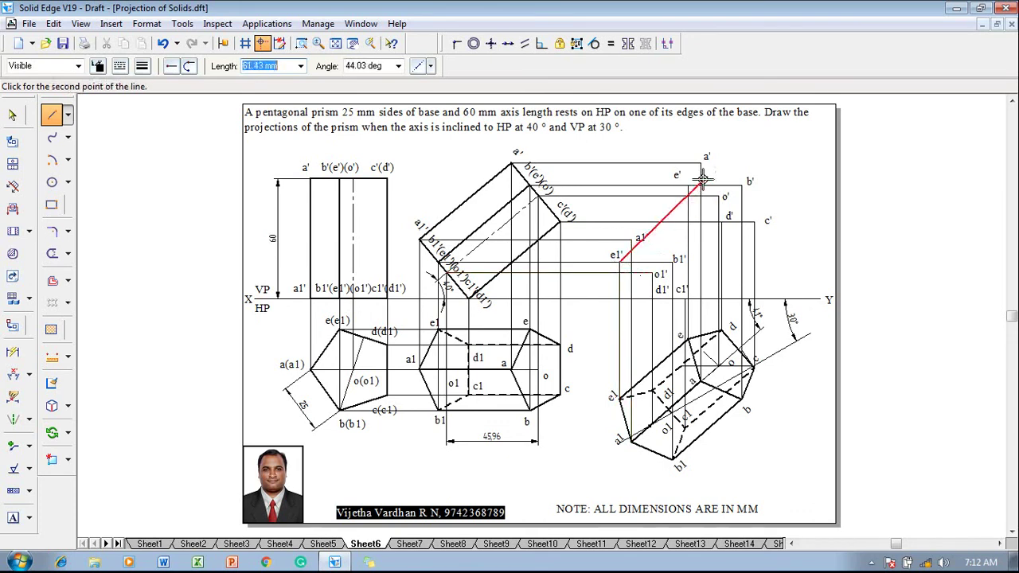
{"action": "left_click", "coordinate": [630, 239]}
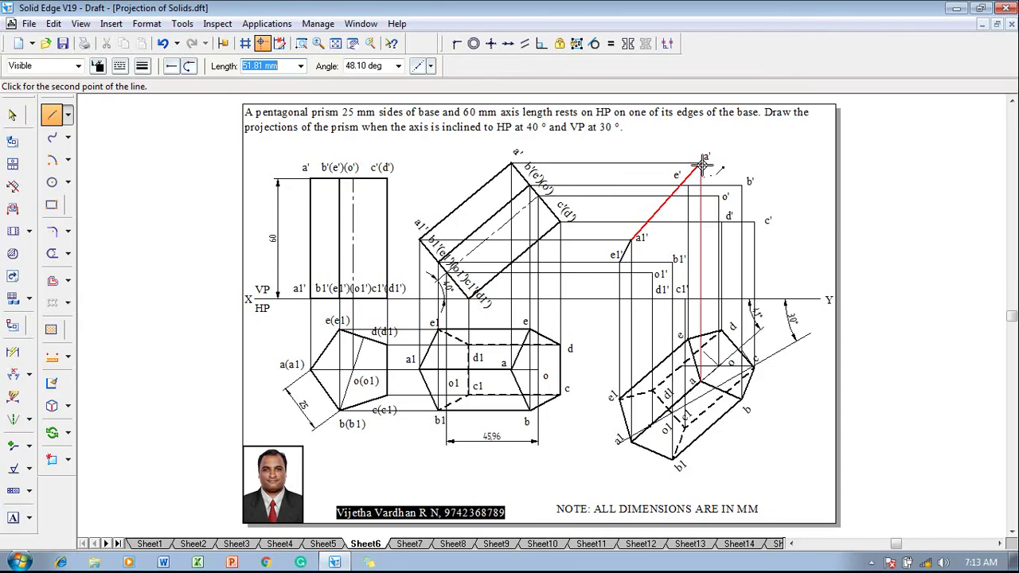
{"action": "left_click", "coordinate": [701, 163]}
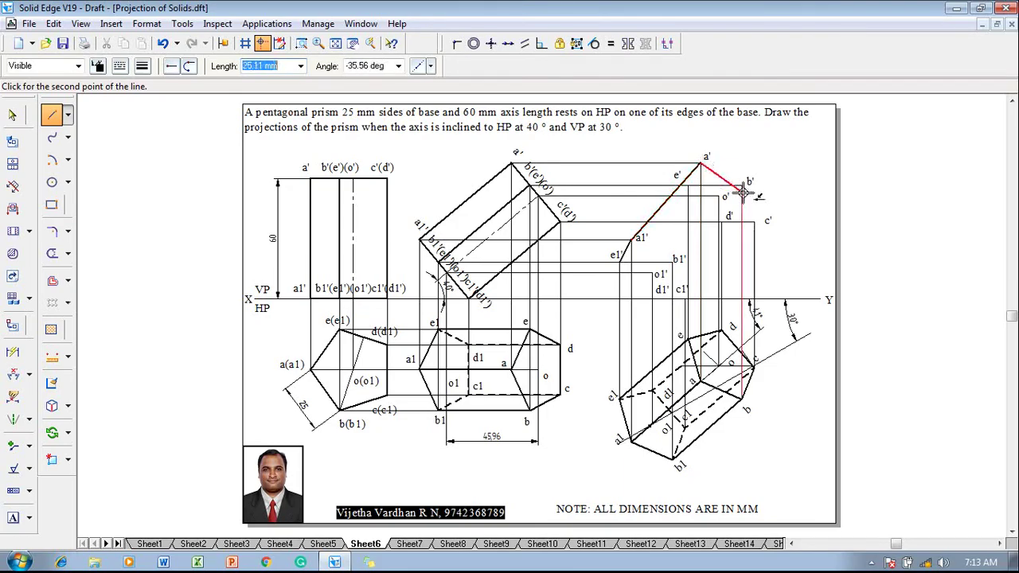
{"action": "left_click", "coordinate": [742, 184]}
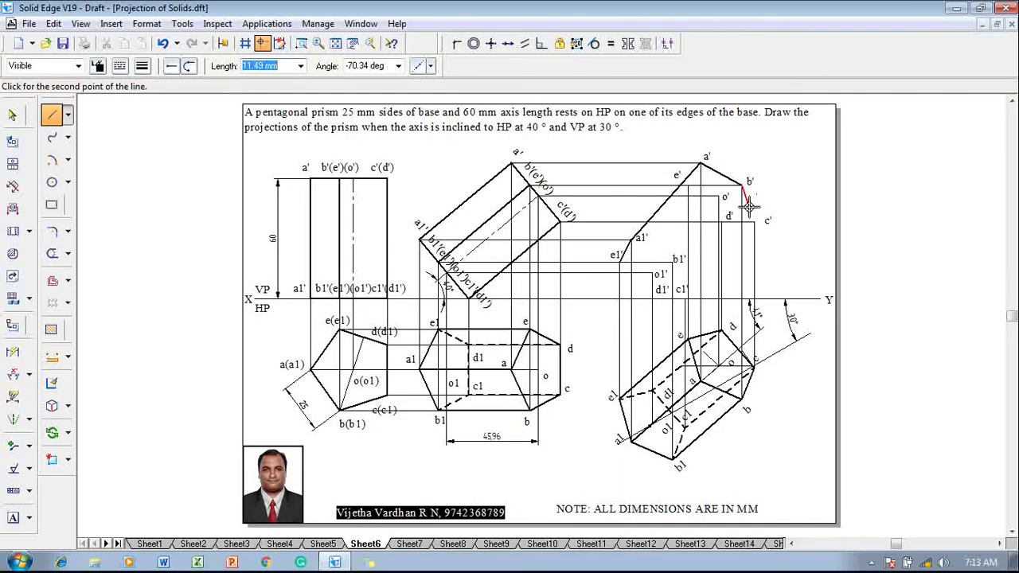
{"action": "left_click", "coordinate": [753, 226]}
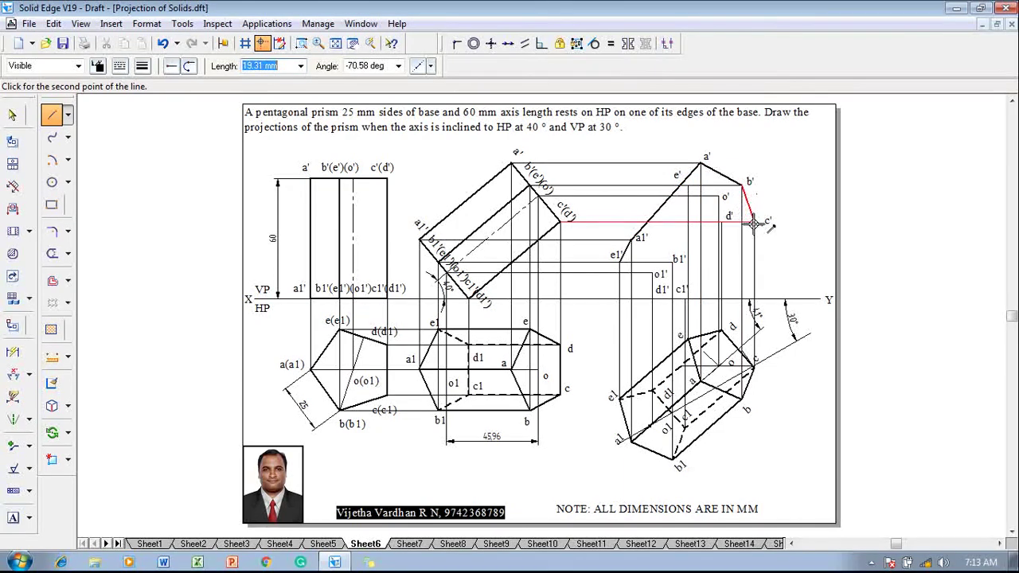
- Continue the final front view's outline from c' through c1' and d1' back to e1'
{"action": "left_click", "coordinate": [686, 299]}
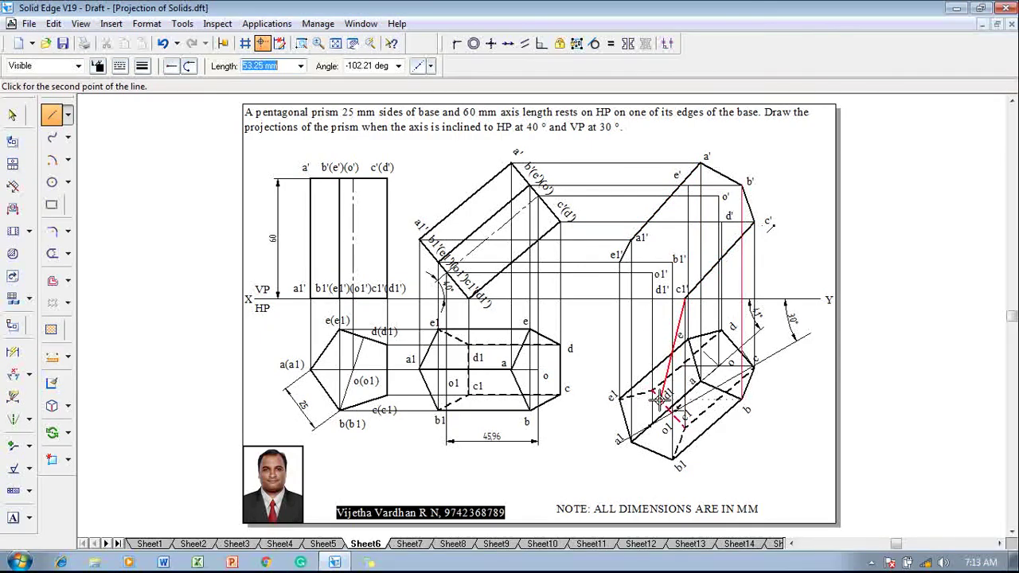
{"action": "left_click", "coordinate": [652, 299]}
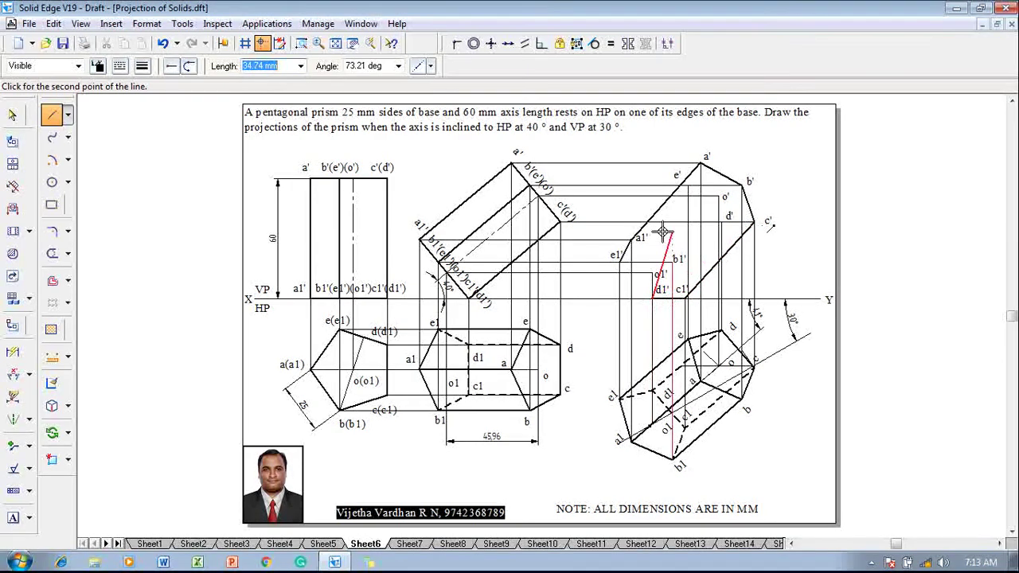
{"action": "left_click", "coordinate": [623, 263]}
{"action": "key", "text": "Escape"}
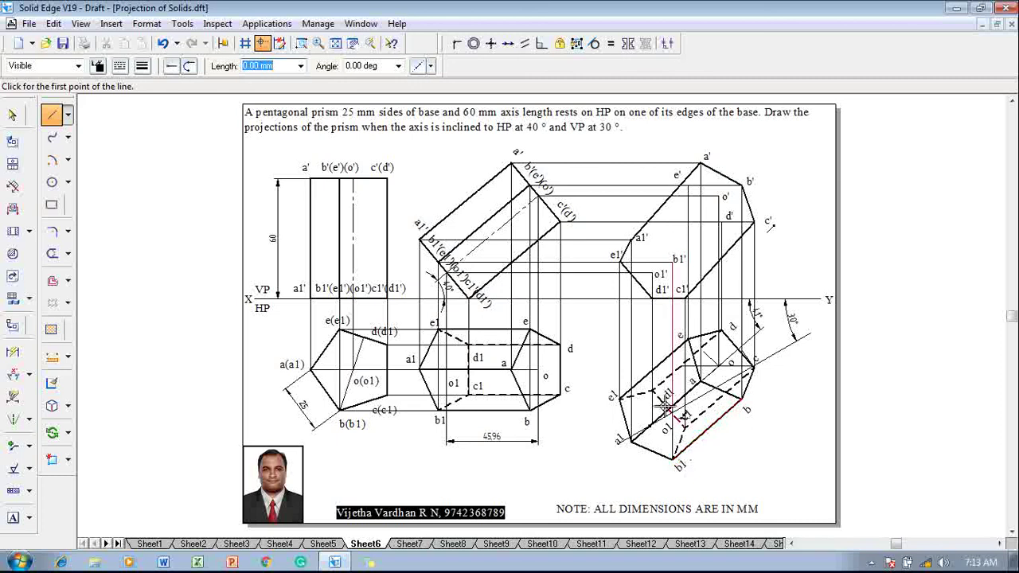
- Draw the visible lower base edges from a1' to b1' and from b1' to c1'
{"action": "left_click", "coordinate": [633, 240]}
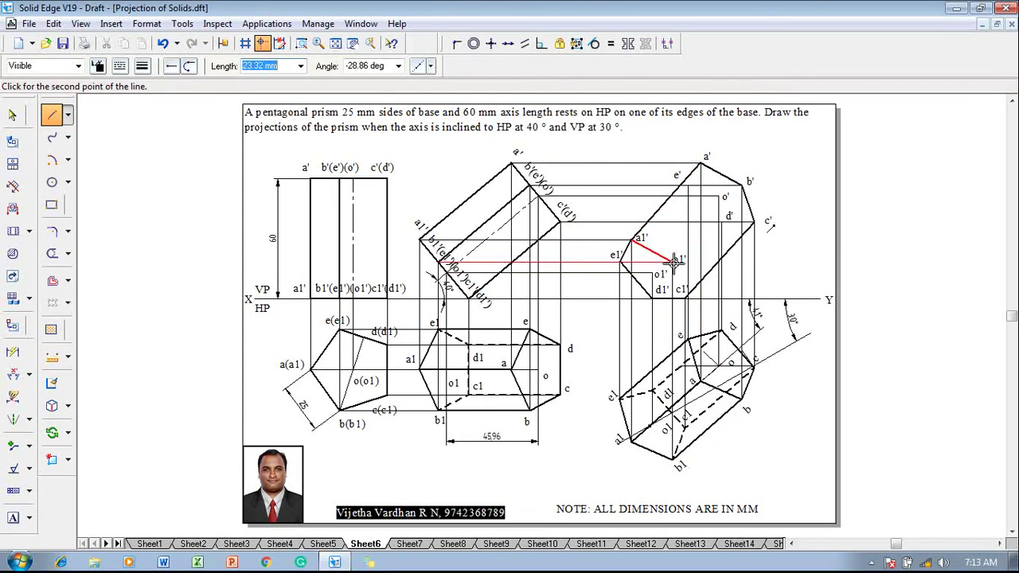
{"action": "left_click", "coordinate": [674, 261]}
{"action": "left_click", "coordinate": [685, 297]}
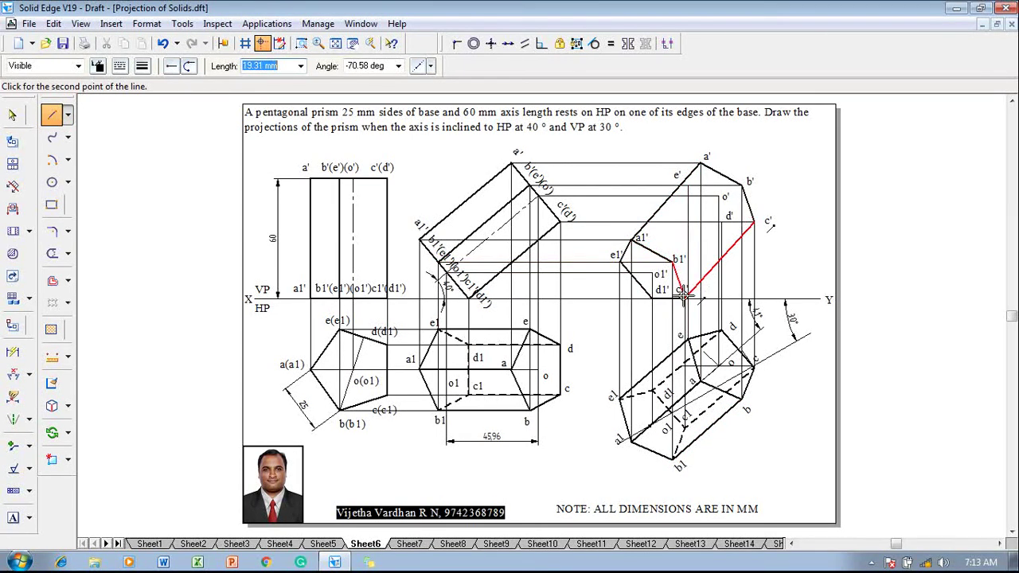
{"action": "right_click", "coordinate": [769, 275]}
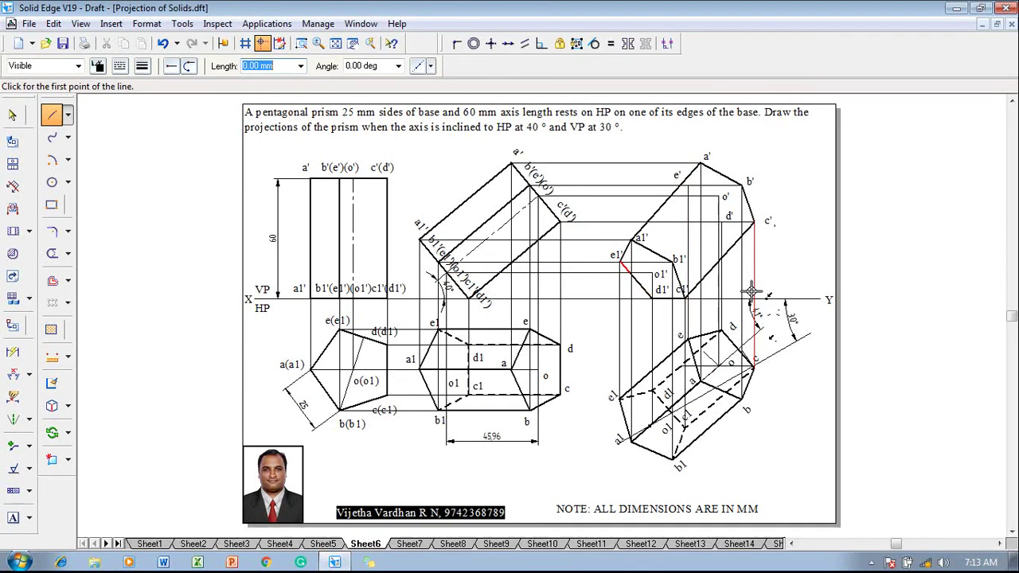
- Draw the hidden upper base edges from c' through d' and e' to a' with a dashed line
{"action": "left_click", "coordinate": [125, 68]}
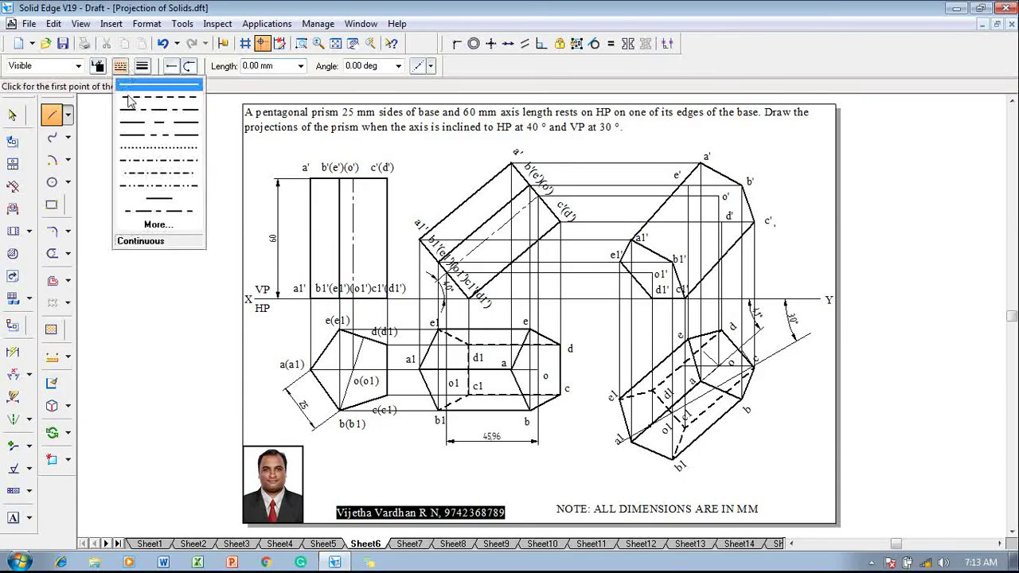
{"action": "left_click", "coordinate": [127, 94]}
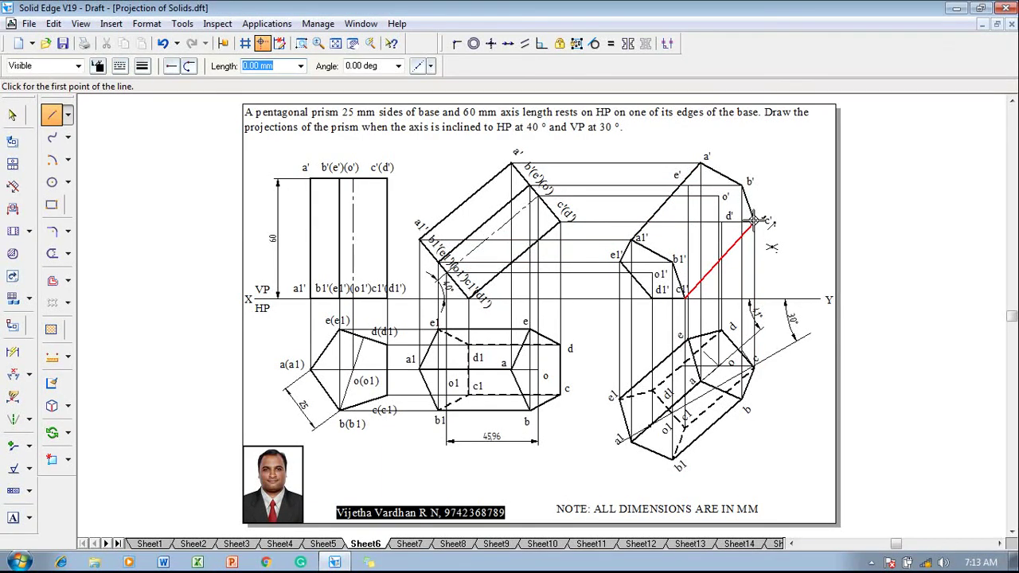
{"action": "left_click", "coordinate": [721, 217]}
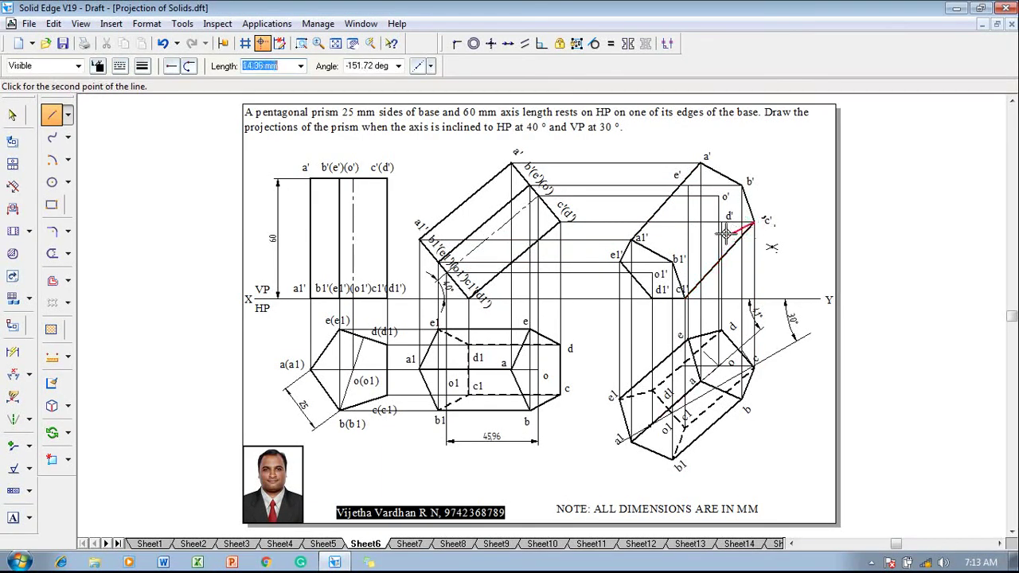
{"action": "left_click", "coordinate": [699, 183]}
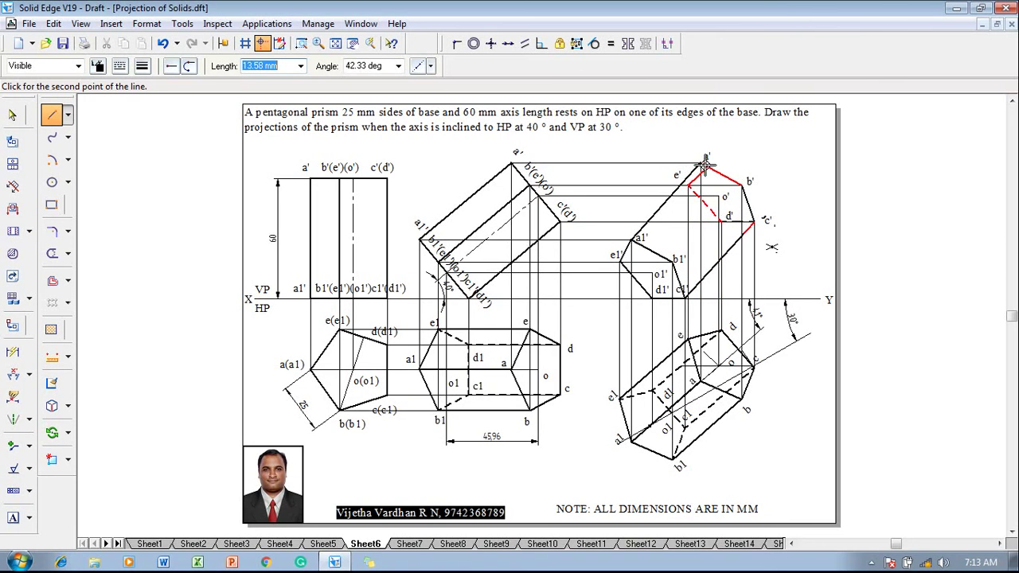
{"action": "left_click", "coordinate": [701, 164]}
{"action": "right_click", "coordinate": [771, 171]}
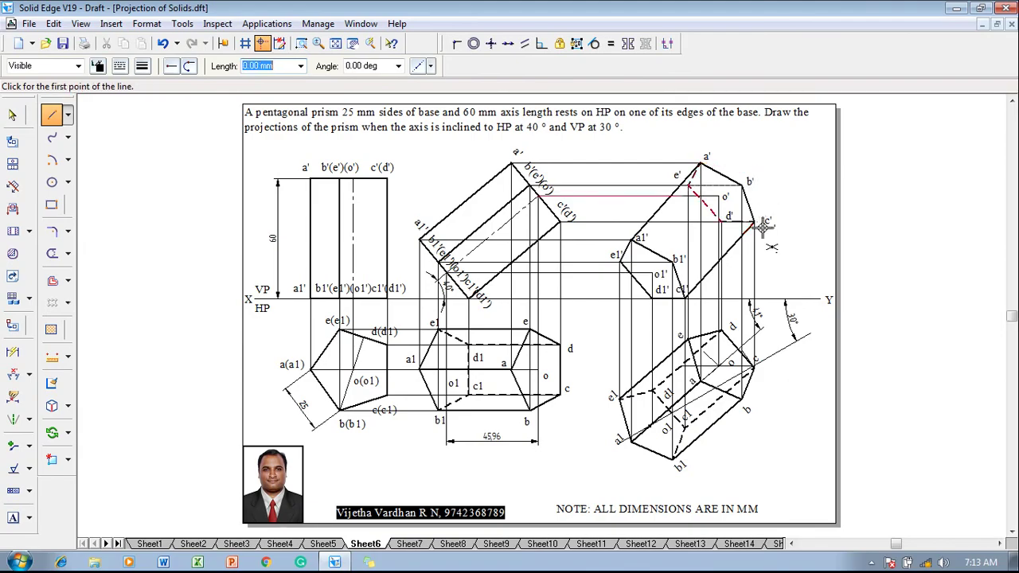
{"action": "key", "text": "Escape"}
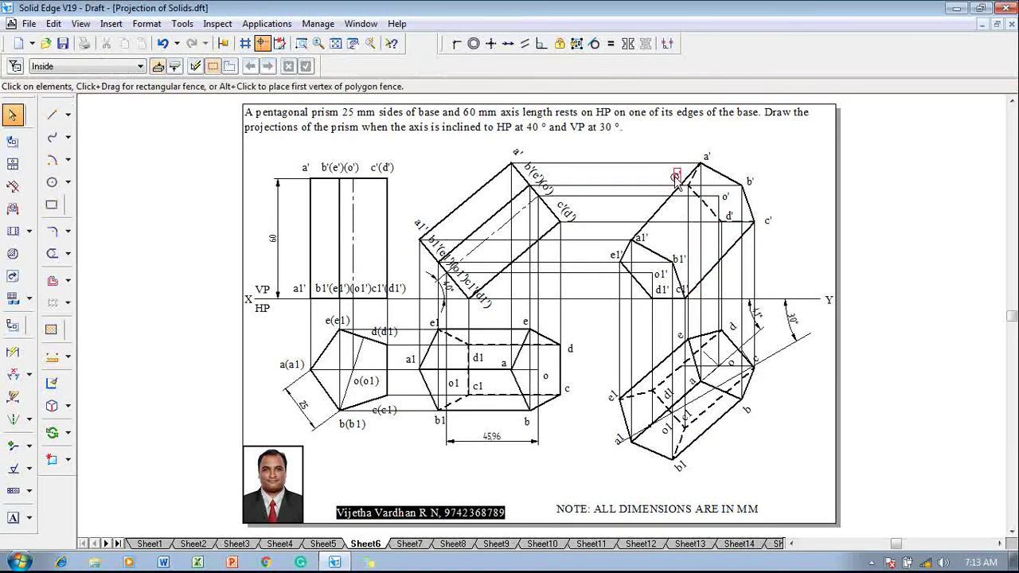
- Move the e' label inside the prism outline beside its point
{"action": "left_click", "coordinate": [765, 167]}
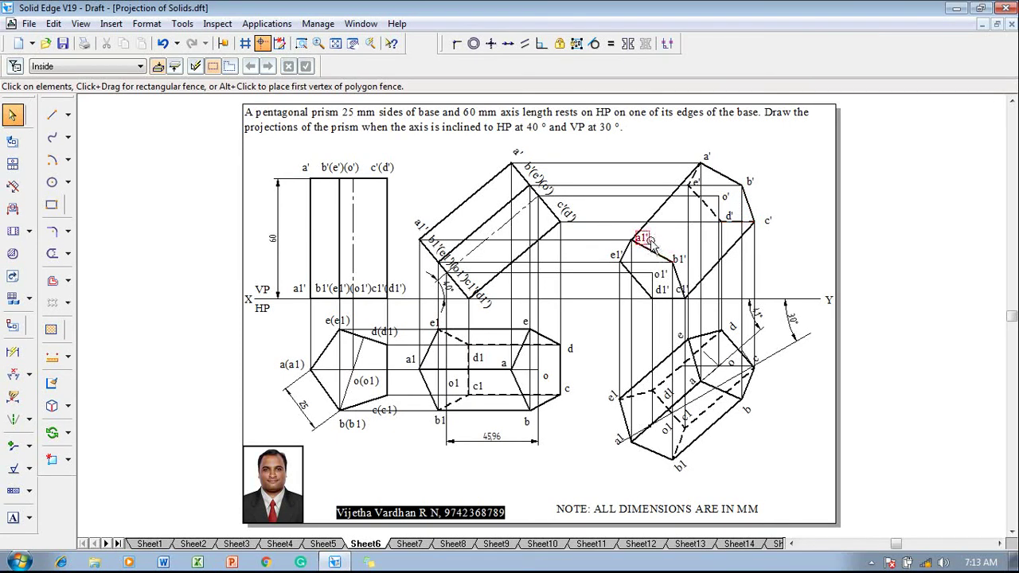
- Move the a1' label in the final front view outside the prism outline, beside its corner point
{"action": "left_click_drag", "start_coordinate": [651, 244], "coordinate": [635, 237]}
{"action": "left_click", "coordinate": [784, 243]}
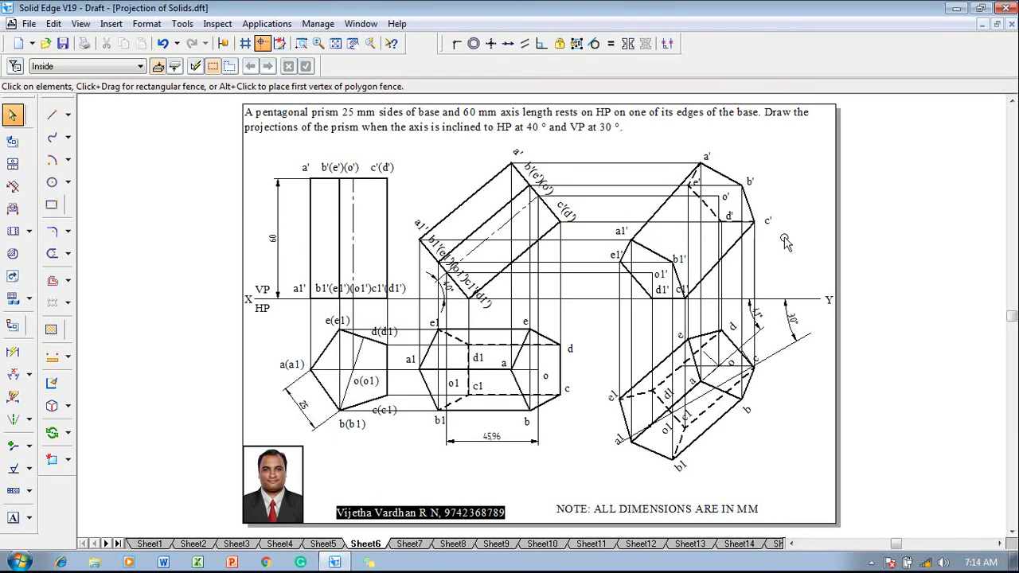
- Draw the visible long edge of the final front view from b' to b1' with a continuous line
{"action": "left_click", "coordinate": [52, 115]}
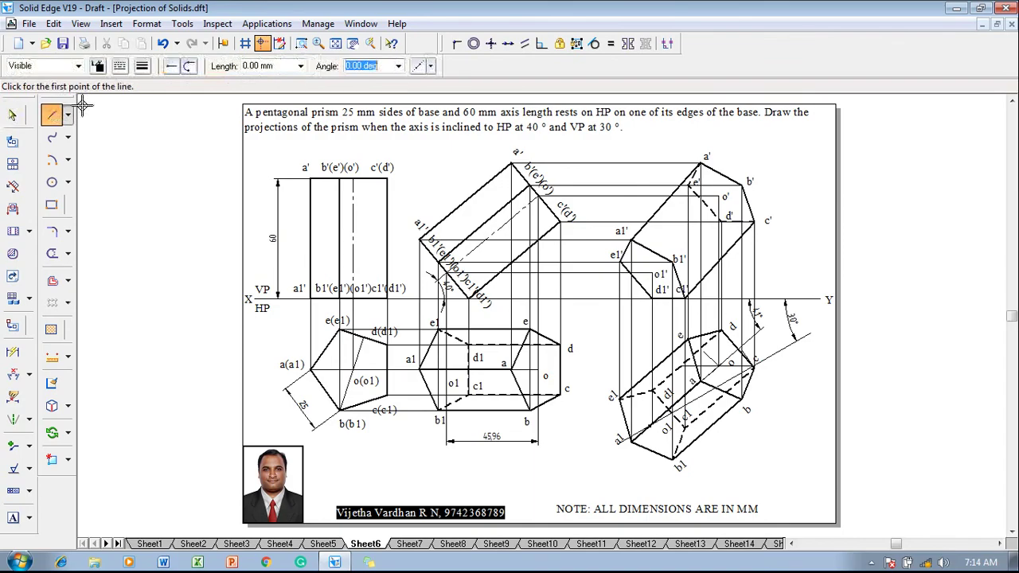
{"action": "left_click", "coordinate": [142, 66]}
{"action": "left_click", "coordinate": [120, 66]}
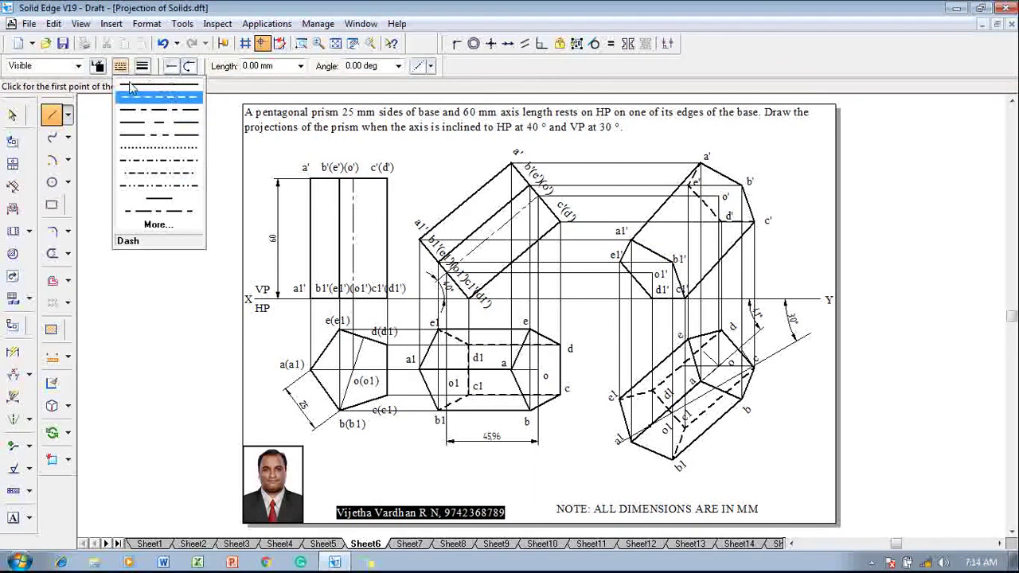
{"action": "left_click", "coordinate": [131, 90]}
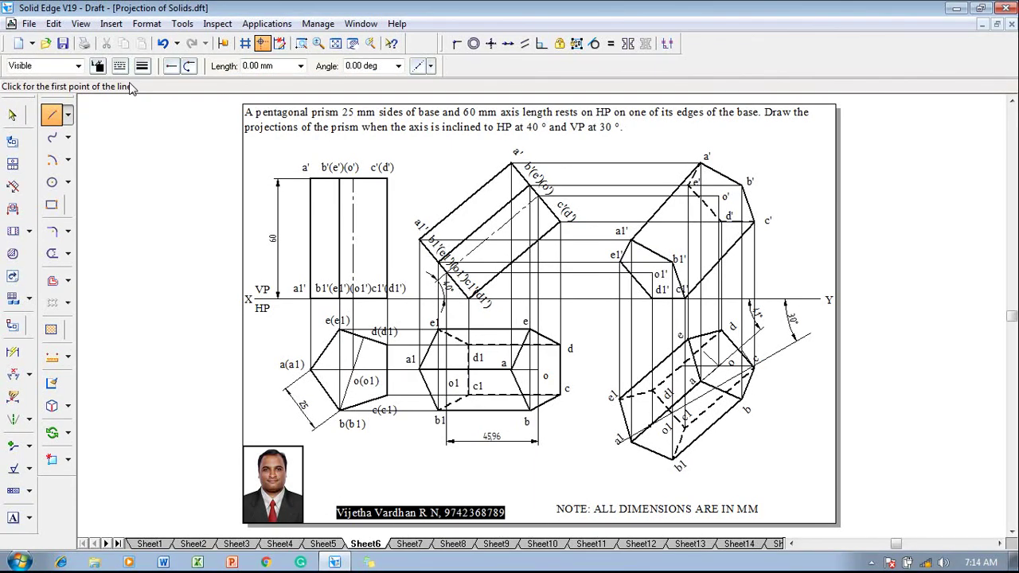
{"action": "left_click", "coordinate": [754, 222]}
{"action": "left_click", "coordinate": [741, 184]}
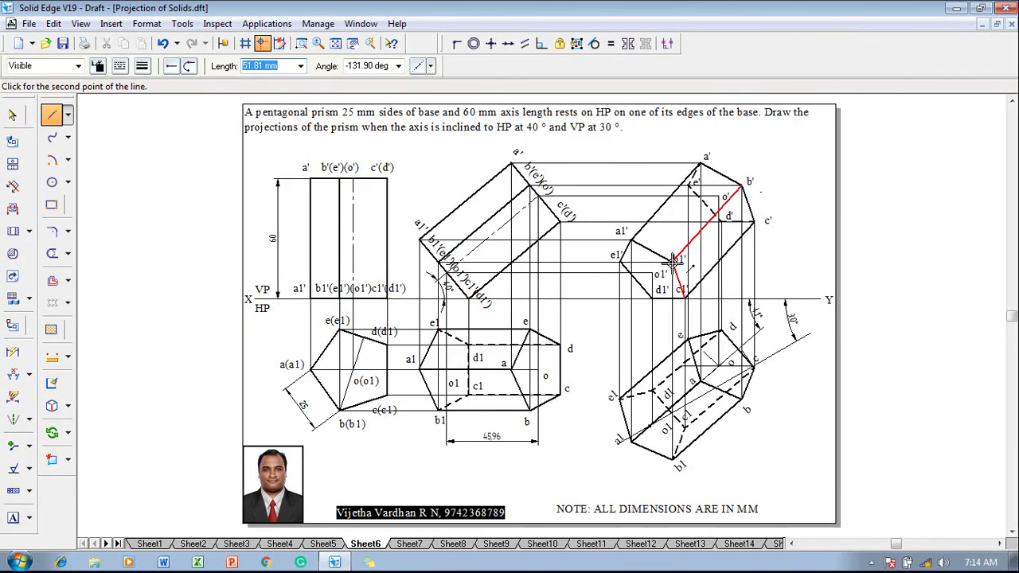
{"action": "left_click", "coordinate": [673, 260]}
{"action": "right_click", "coordinate": [749, 262]}
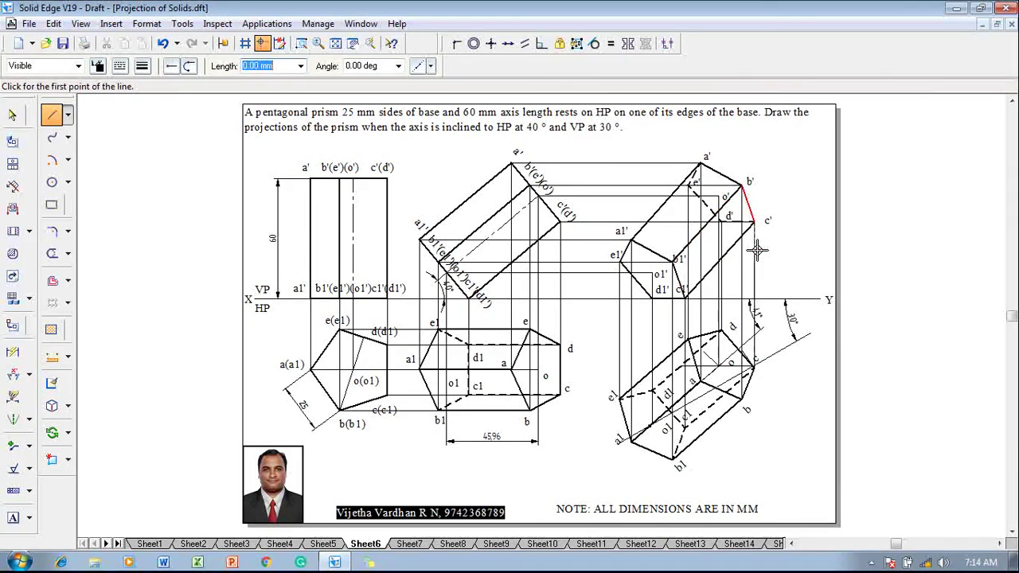
- Draw the hidden long edges of the final front view from d' to d1' and from e1' to e' with a dashed line
{"action": "left_click", "coordinate": [721, 225]}
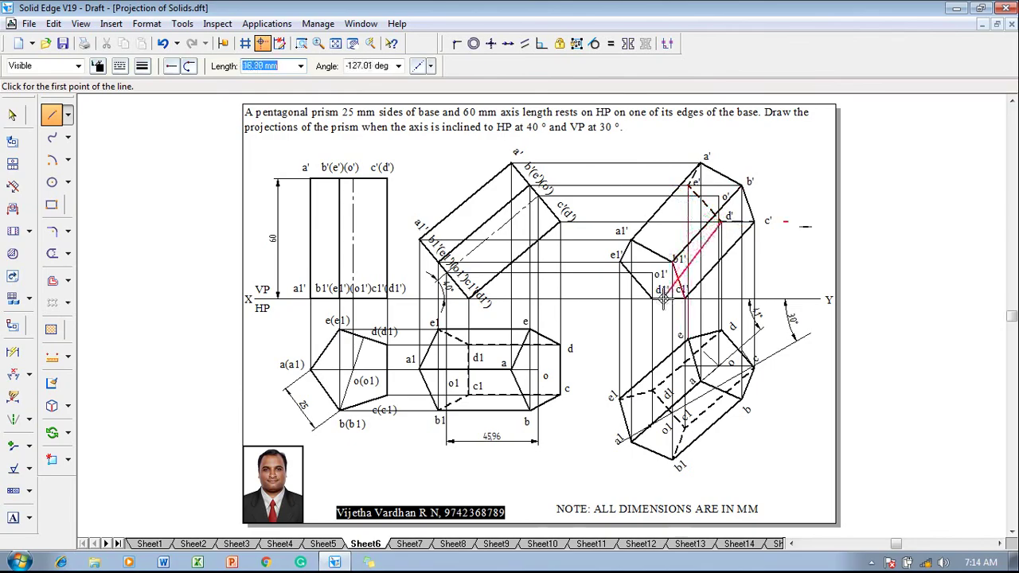
{"action": "left_click", "coordinate": [142, 65]}
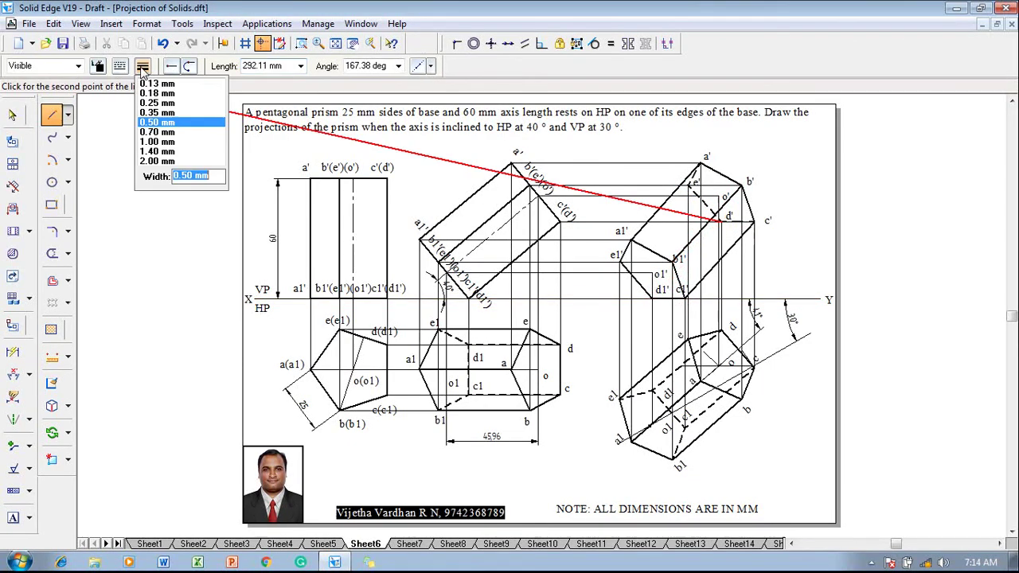
{"action": "left_click", "coordinate": [120, 66]}
{"action": "left_click", "coordinate": [159, 85]}
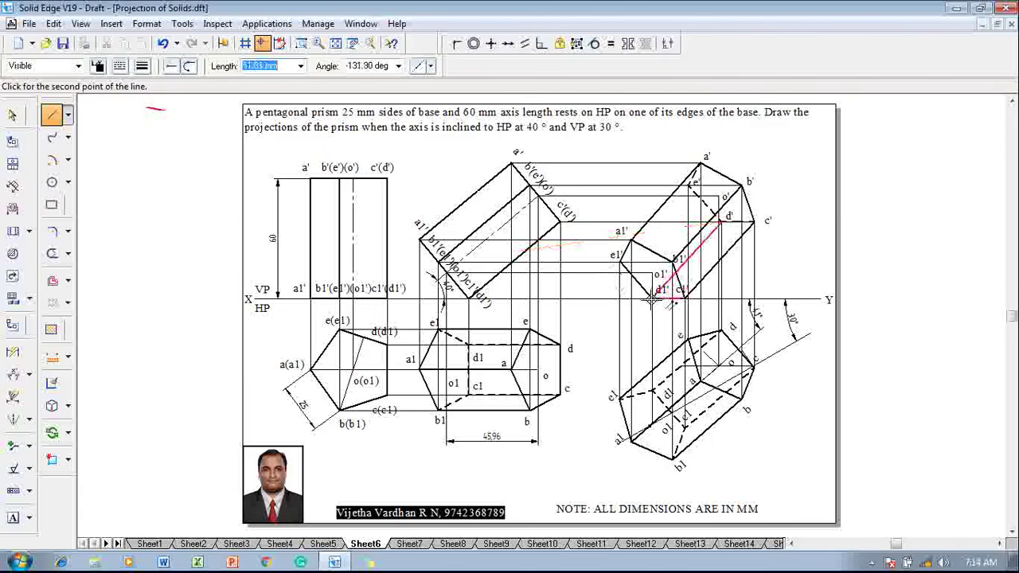
{"action": "left_click", "coordinate": [656, 289]}
{"action": "left_click", "coordinate": [622, 264]}
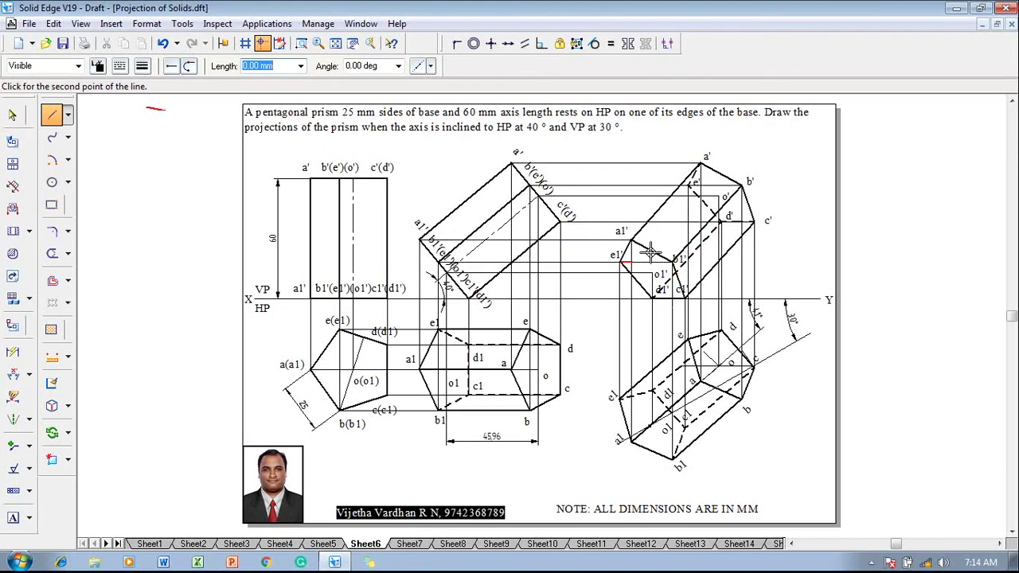
{"action": "left_click", "coordinate": [689, 185]}
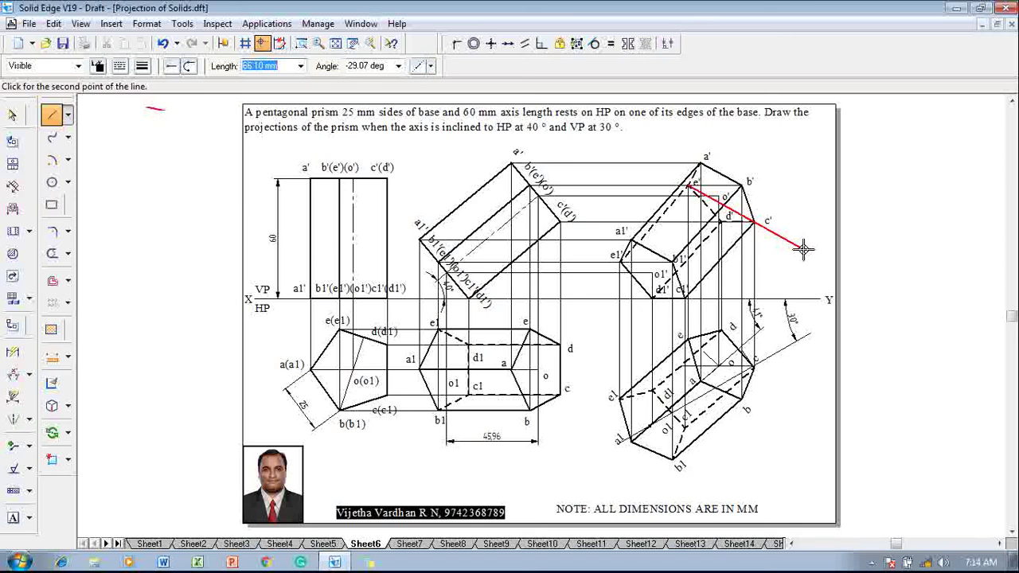
{"action": "key", "text": "Escape"}
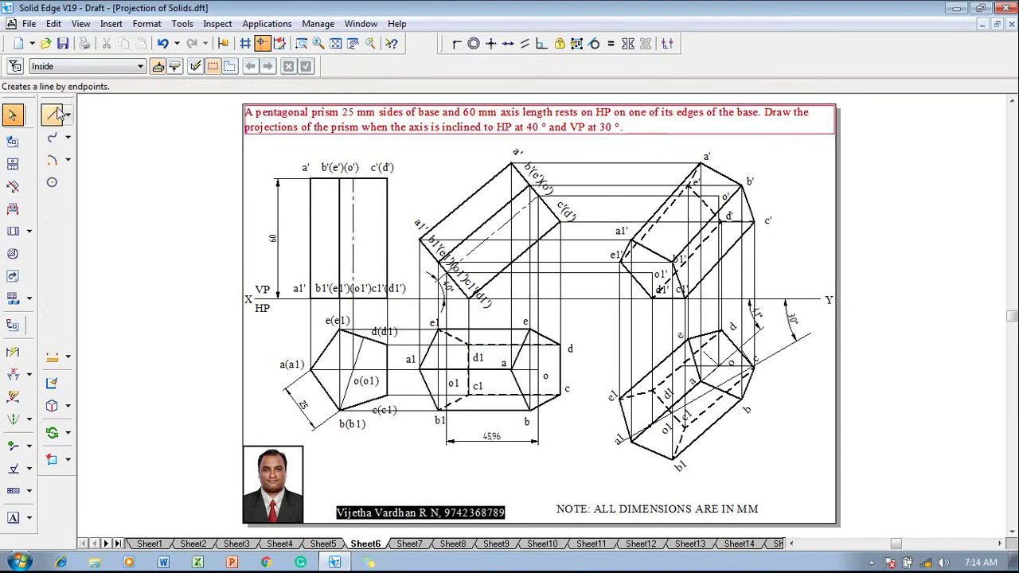
- Draw the prism's axis in the final front view from o1' to o' as a thin chain line
{"action": "left_click", "coordinate": [53, 114]}
{"action": "left_click", "coordinate": [119, 65]}
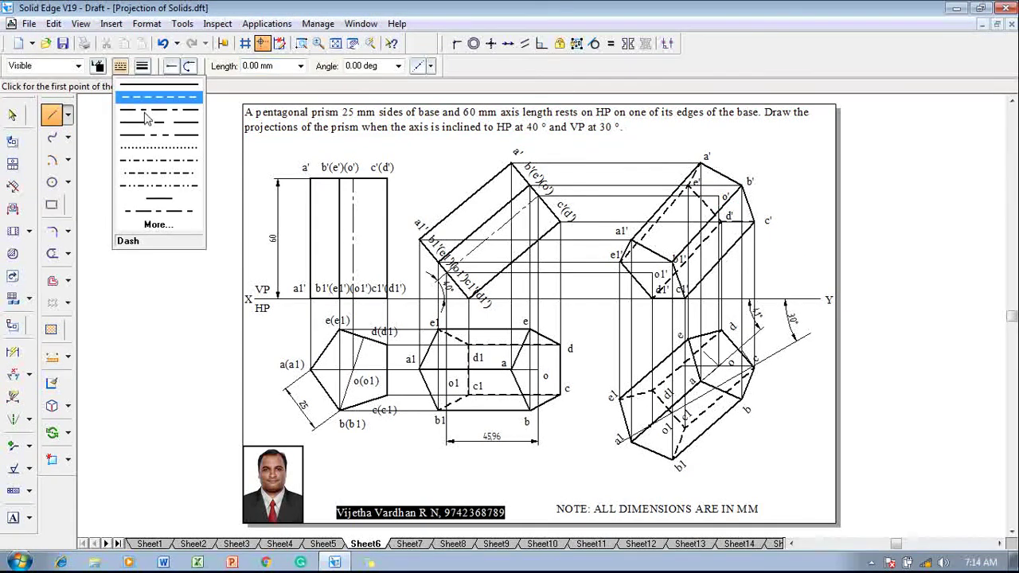
{"action": "left_click", "coordinate": [146, 117]}
{"action": "left_click", "coordinate": [141, 65]}
{"action": "left_click", "coordinate": [150, 87]}
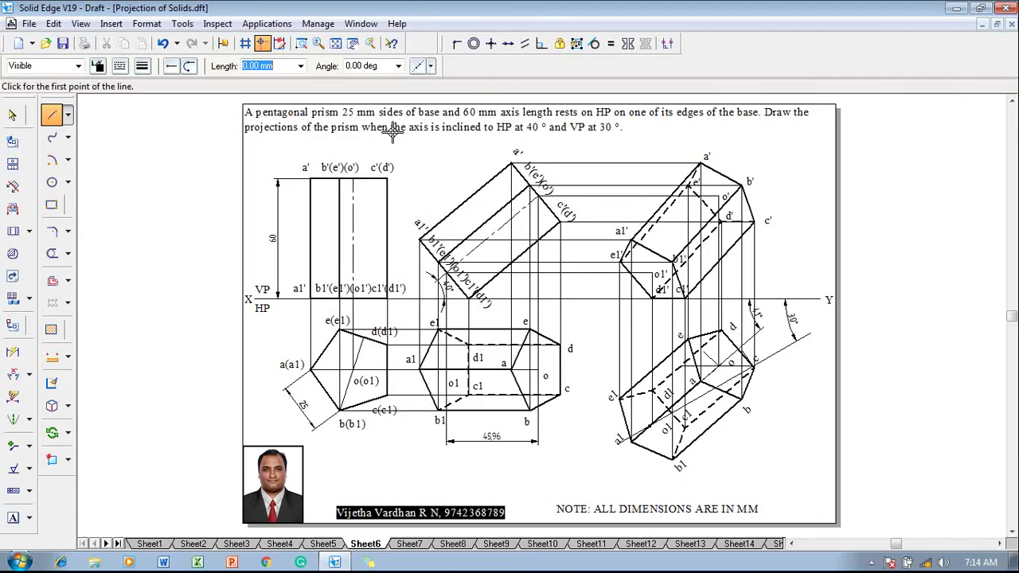
{"action": "left_click", "coordinate": [655, 273]}
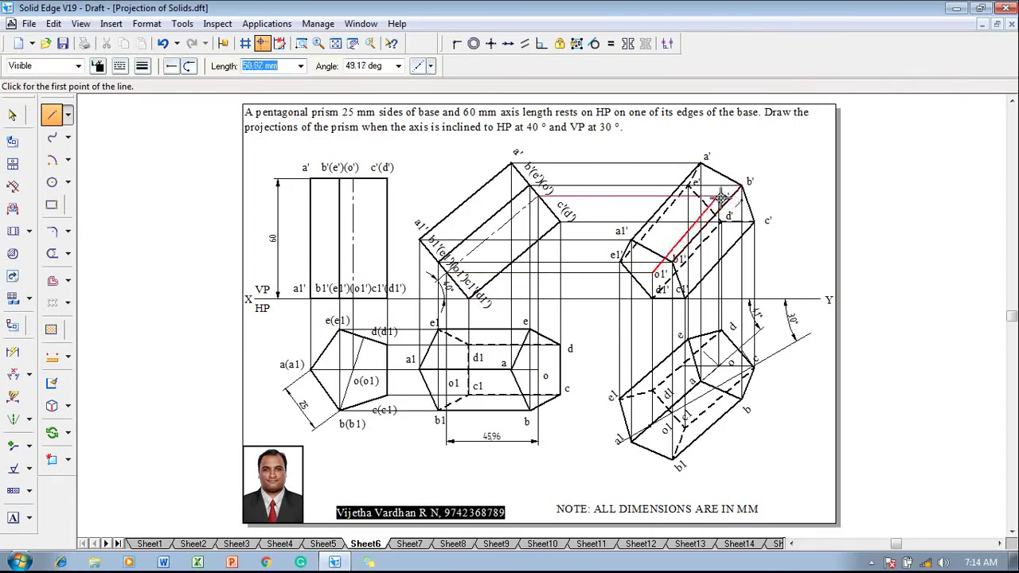
{"action": "key", "text": "Escape"}
{"action": "key", "text": "Escape"}
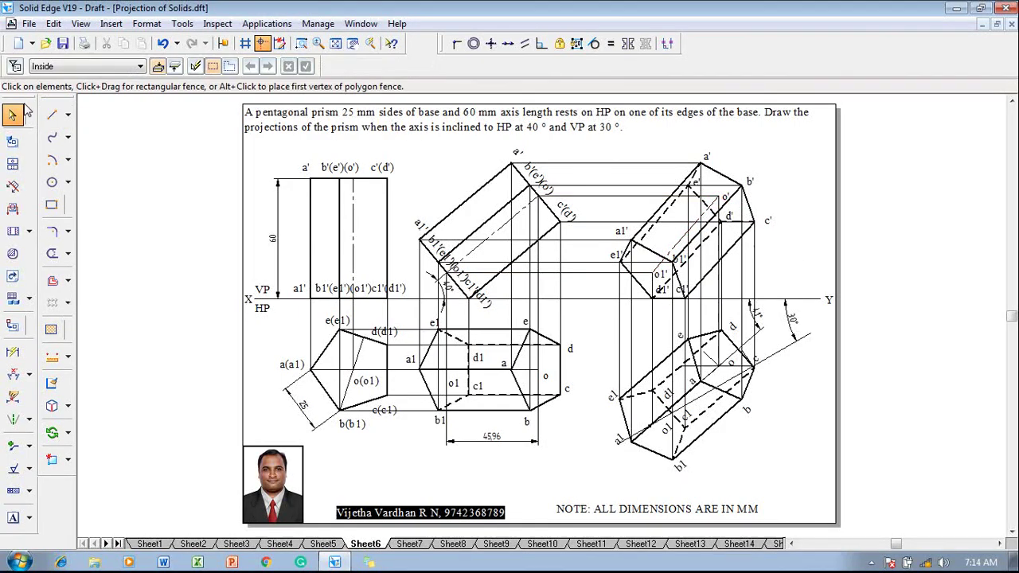
{"action": "left_click", "coordinate": [52, 115]}
{"action": "left_click", "coordinate": [142, 65]}
{"action": "left_click", "coordinate": [143, 80]}
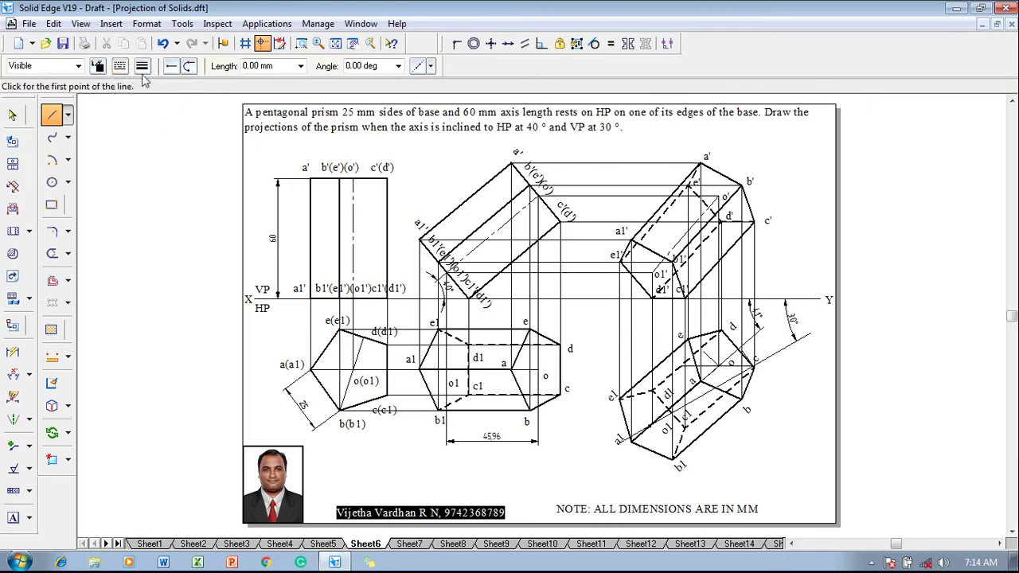
{"action": "left_click", "coordinate": [142, 65]}
{"action": "left_click", "coordinate": [148, 92]}
{"action": "key", "text": "Escape"}
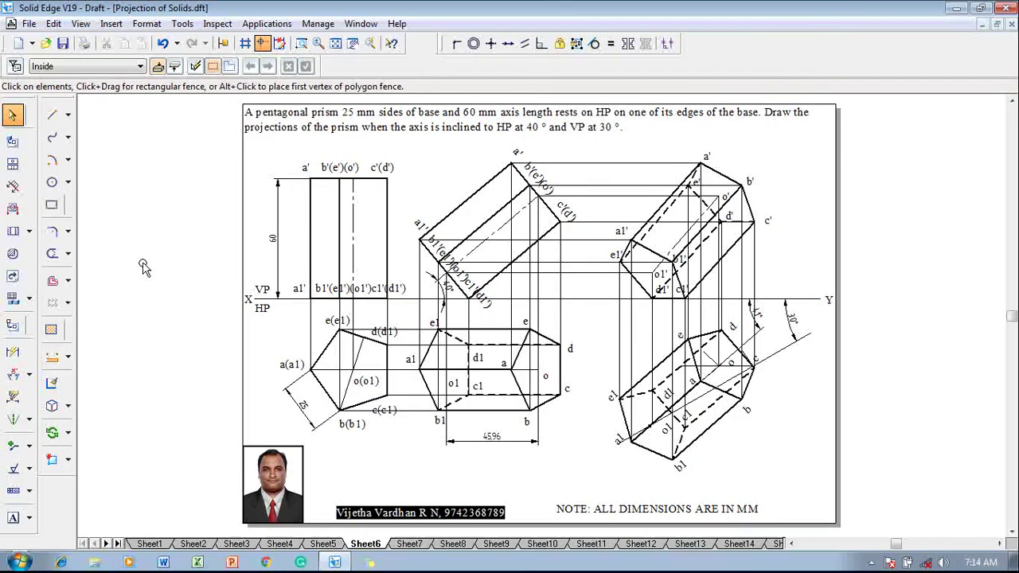
{"action": "left_click", "coordinate": [618, 439]}
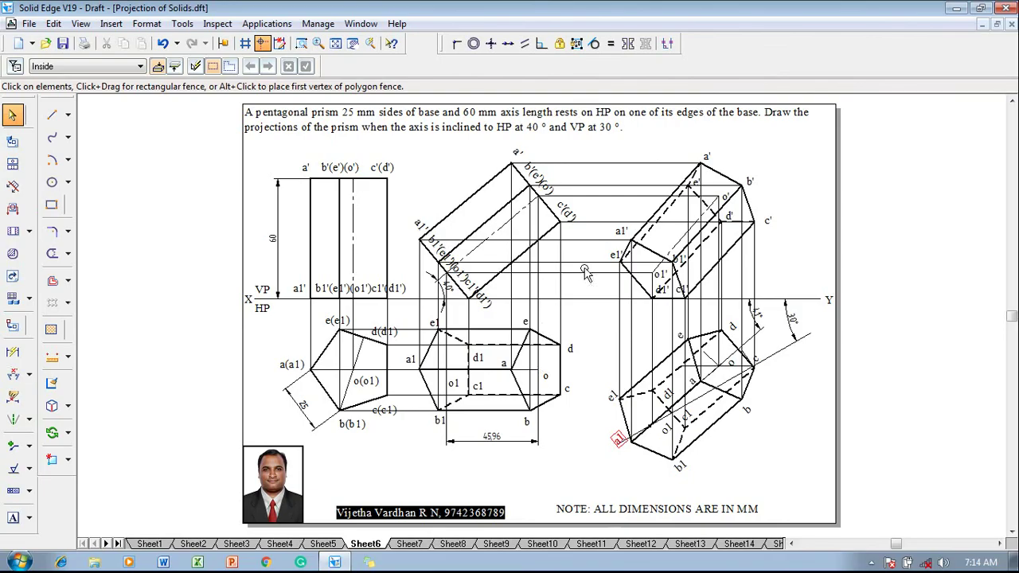
{"action": "left_click", "coordinate": [436, 497]}
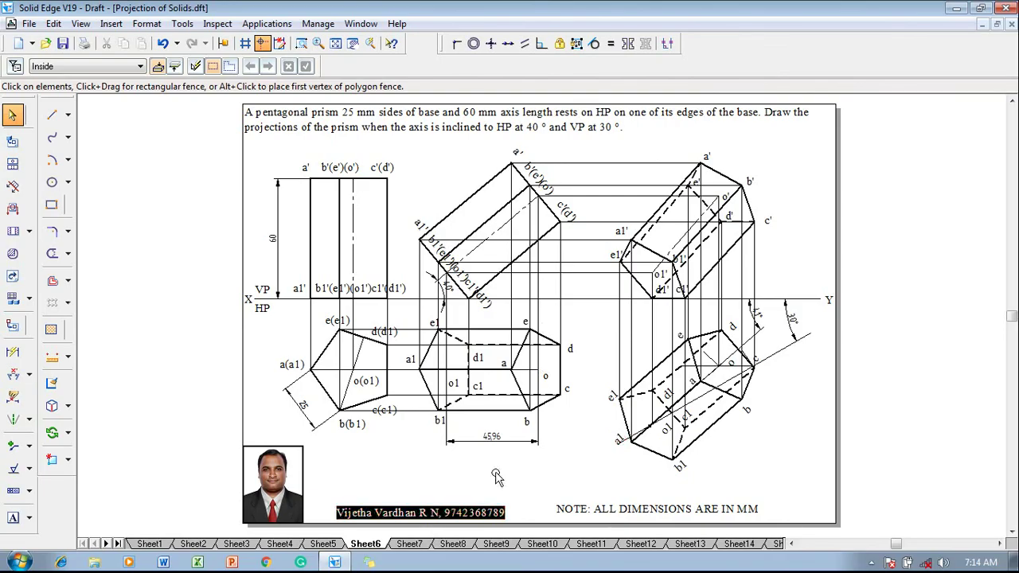